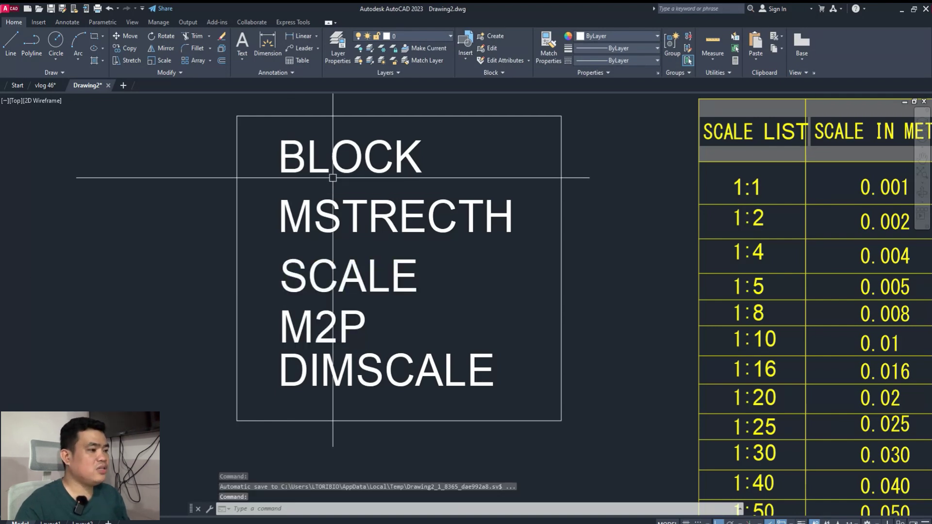
# Zoom out and pan to show the GROUP and BLOCK sofa samples beside the door elevations.
pyautogui.scroll(-6, 296, 230)
pyautogui.scroll(-3, 296, 230)
pyautogui.scroll(3, 358, 160)
pyautogui.scroll(3, 358, 129)
pyautogui.moveTo(358, 129); pyautogui.dragTo(372, 289, button='middle')
pyautogui.scroll(2, 357, 175)
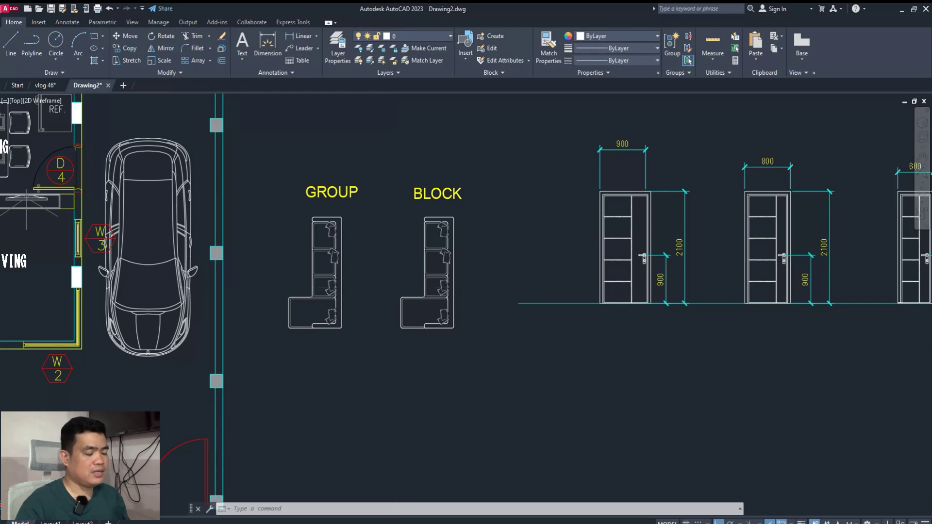
# Zoom in and centre on the two L-shaped sofas beside the 2100-high door elevation.
pyautogui.scroll(2, 395, 287)
pyautogui.moveTo(291, 287); pyautogui.dragTo(309, 288, button='middle')
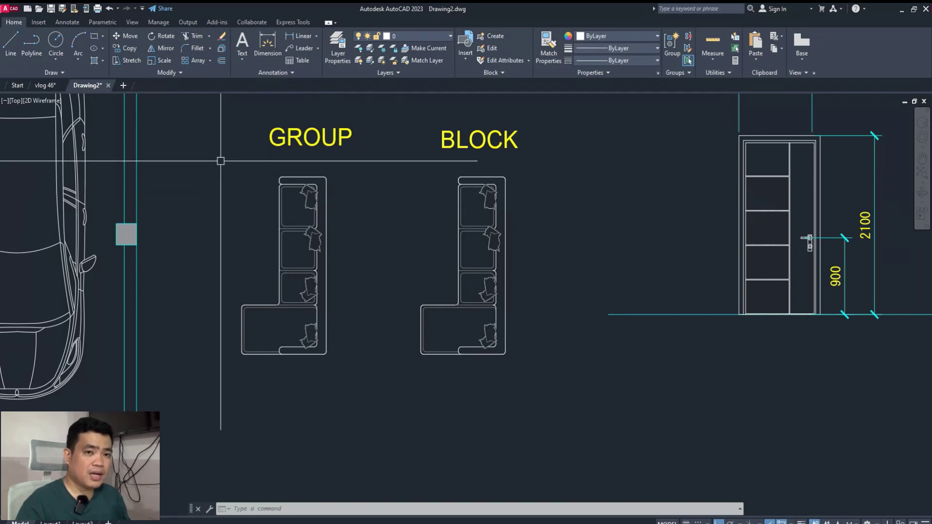
pyautogui.click(215, 161)
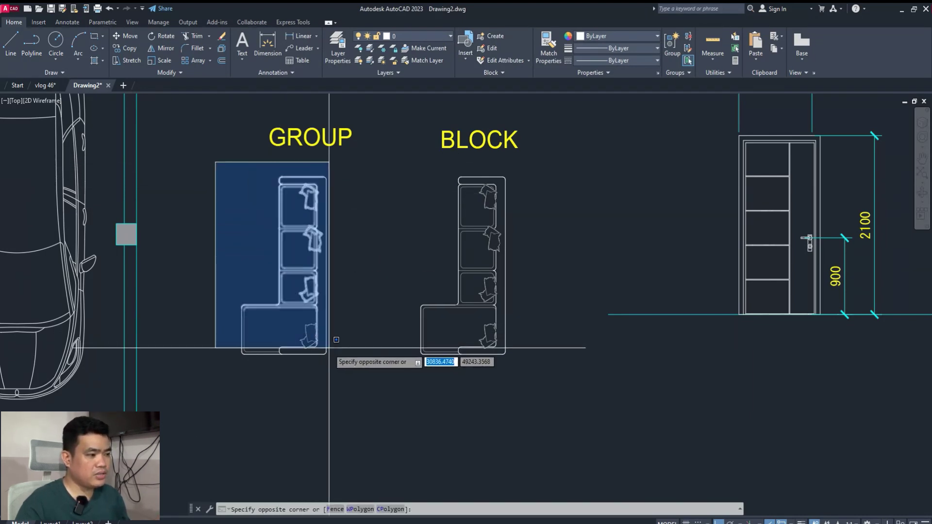
pyautogui.click(356, 385)
pyautogui.write('G')
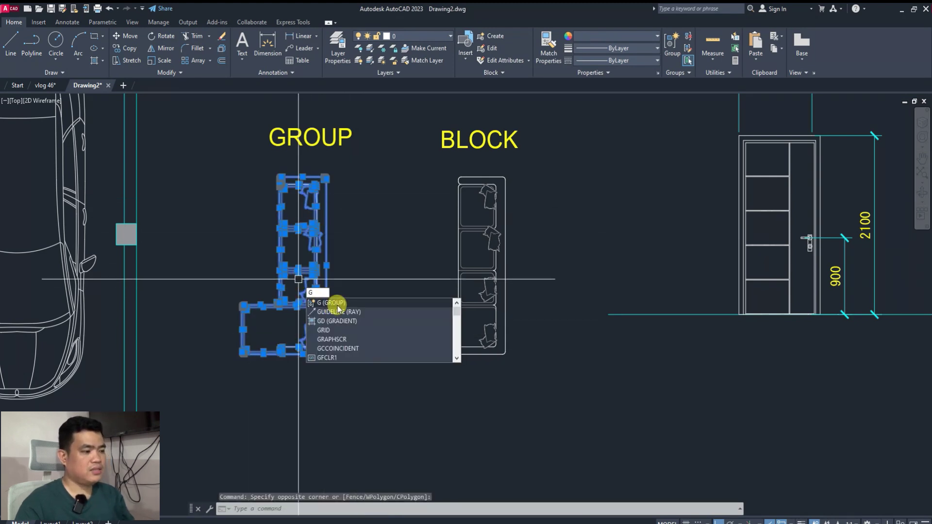
pyautogui.press('Return')
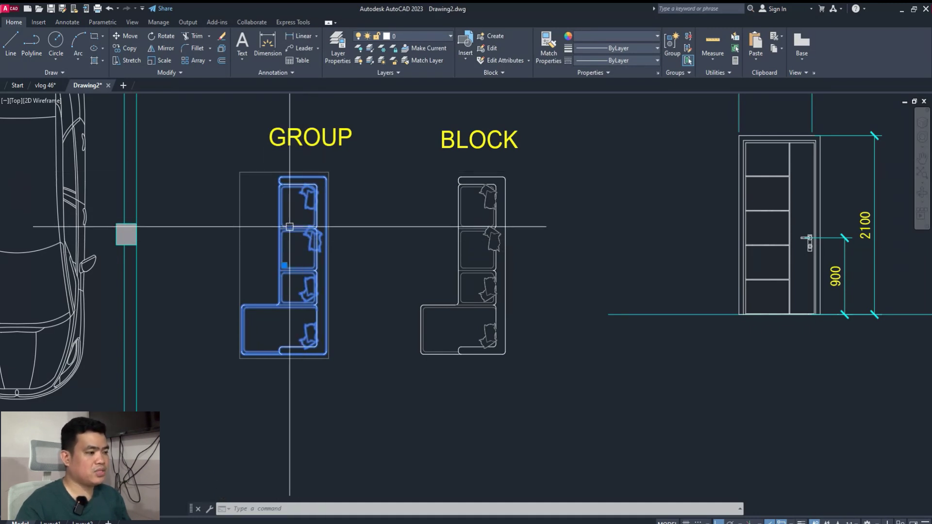
pyautogui.rightClick(289, 227)
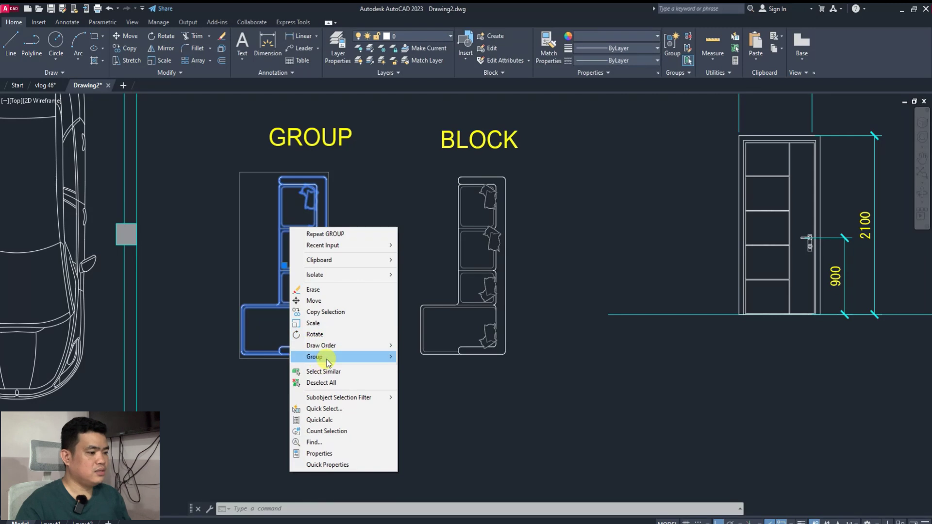
pyautogui.moveTo(342, 357)
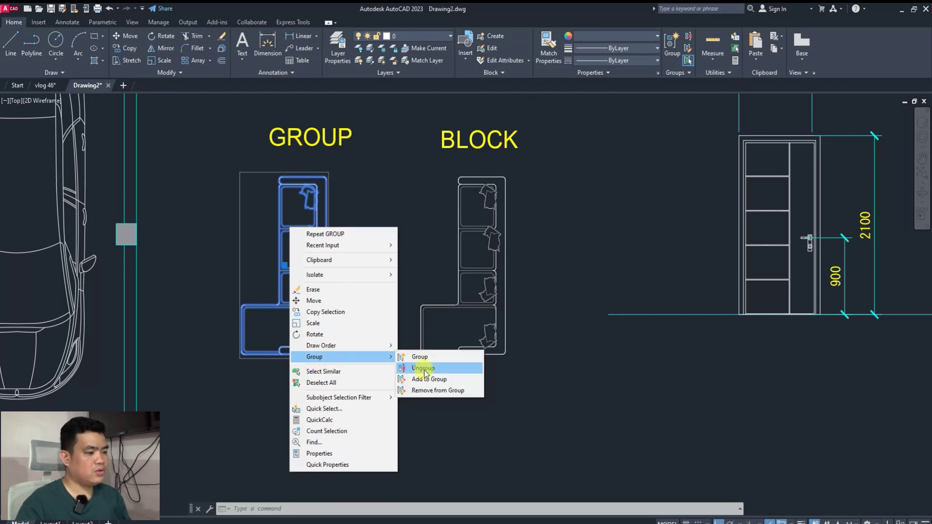
pyautogui.click(422, 368)
pyautogui.press('Escape')
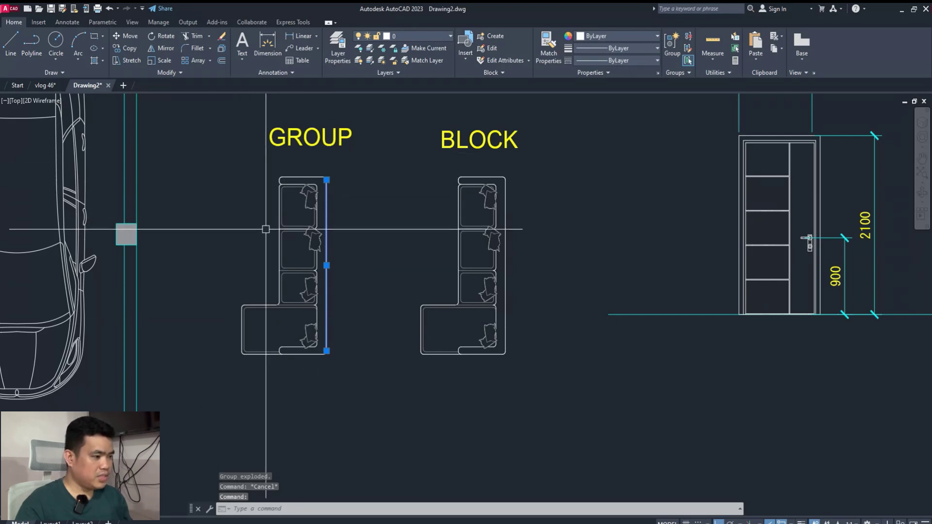
pyautogui.press('Escape')
pyautogui.click(195, 160)
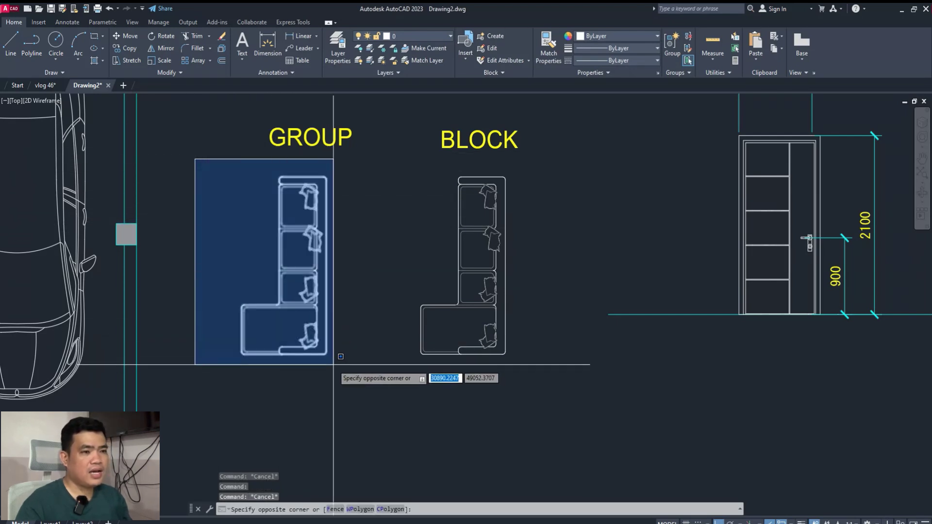
pyautogui.press('Escape')
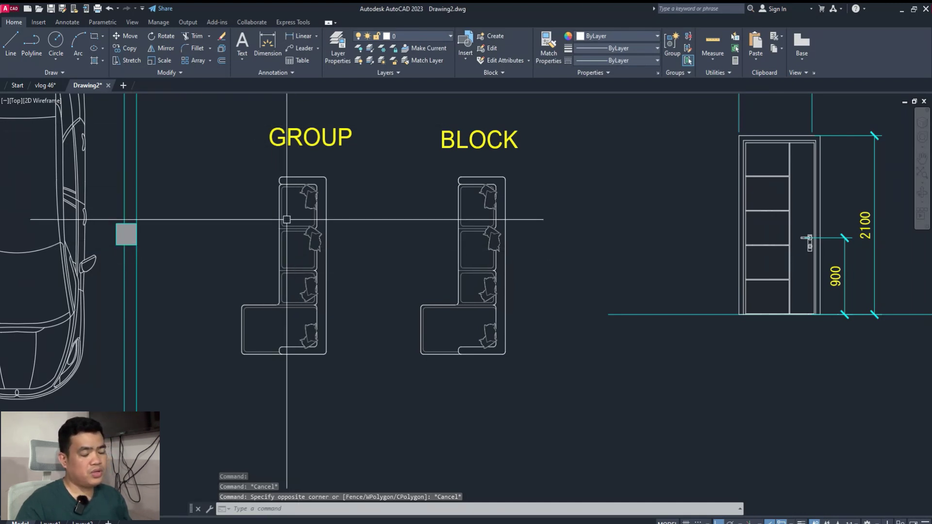
pyautogui.moveTo(482, 208); pyautogui.dragTo(419, 225, button='middle')
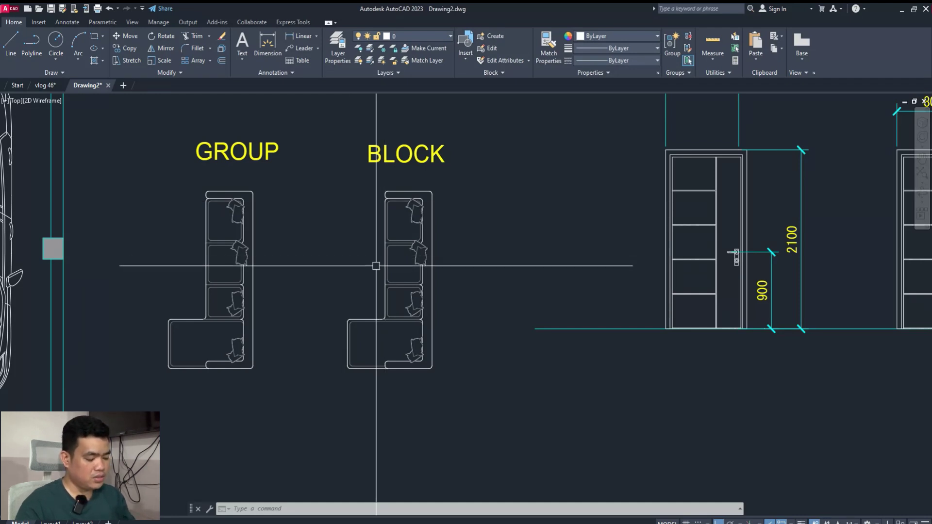
pyautogui.click(311, 178)
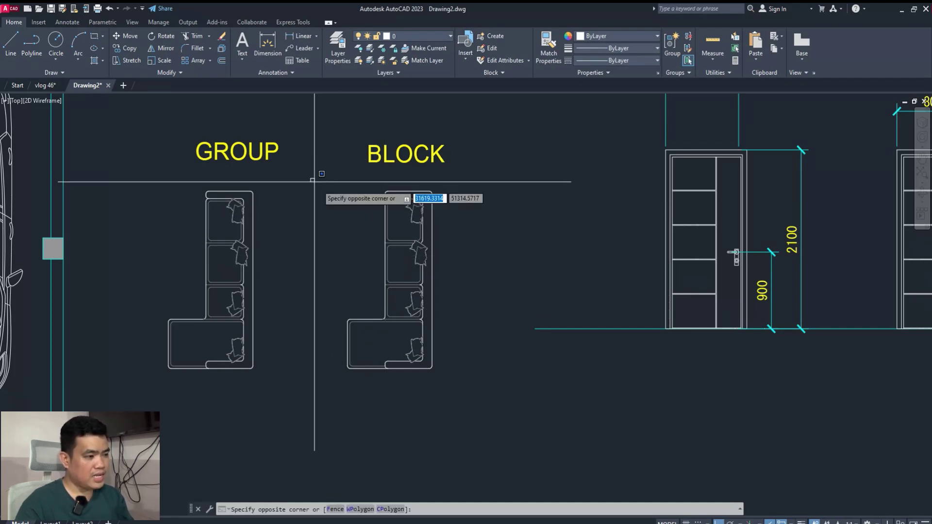
pyautogui.click(447, 365)
pyautogui.write('B')
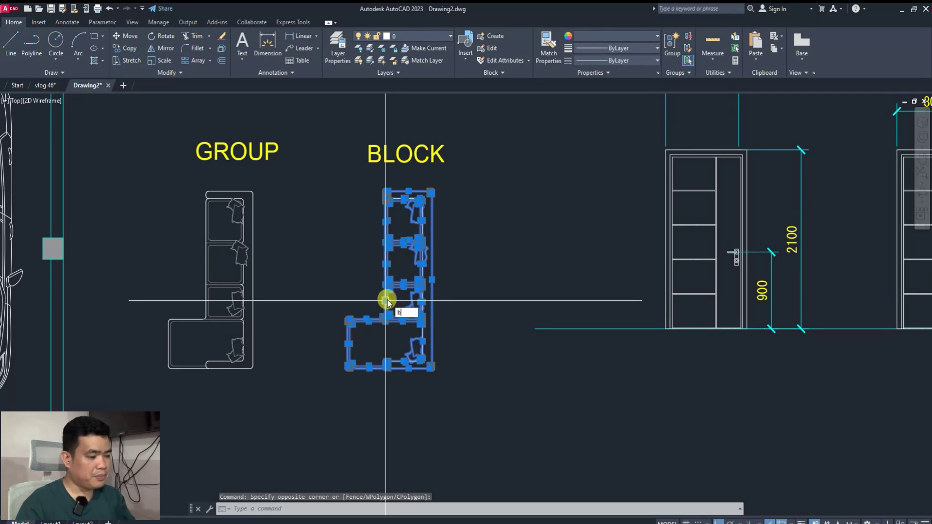
pyautogui.press('Return')
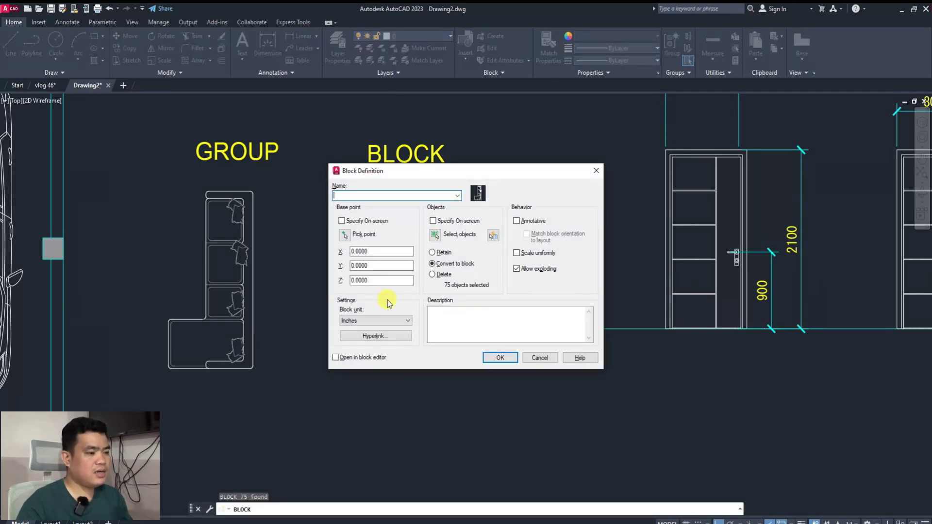
pyautogui.click(344, 236)
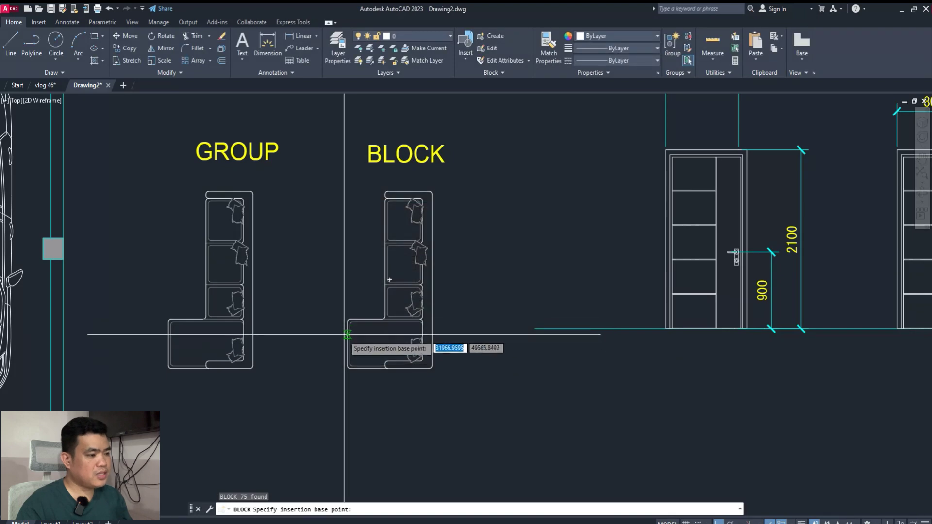
pyautogui.click(346, 370)
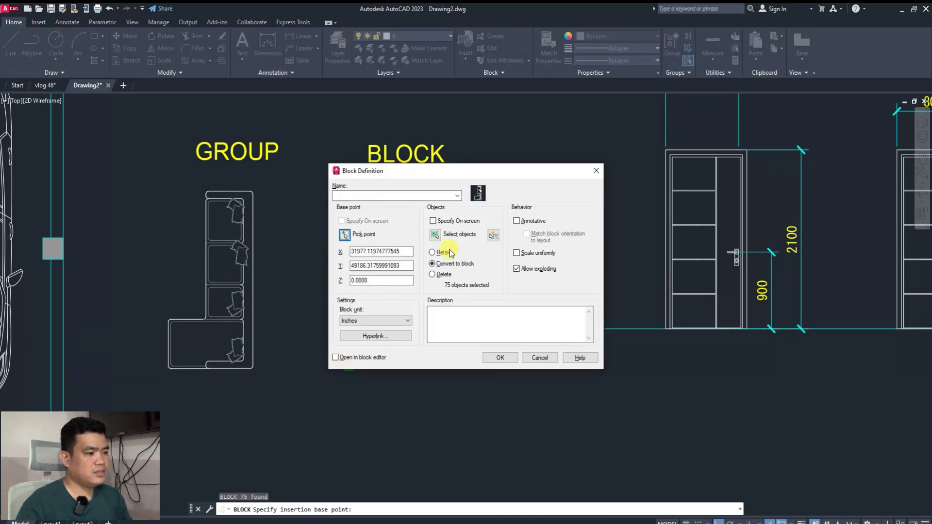
pyautogui.click(437, 236)
pyautogui.click(326, 187)
pyautogui.click(491, 378)
pyautogui.press('Escape')
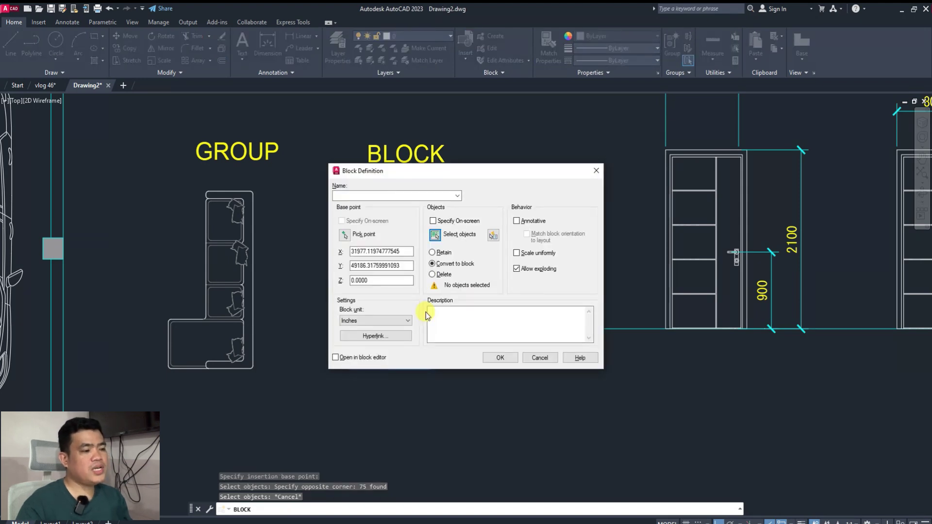
pyautogui.press('Escape')
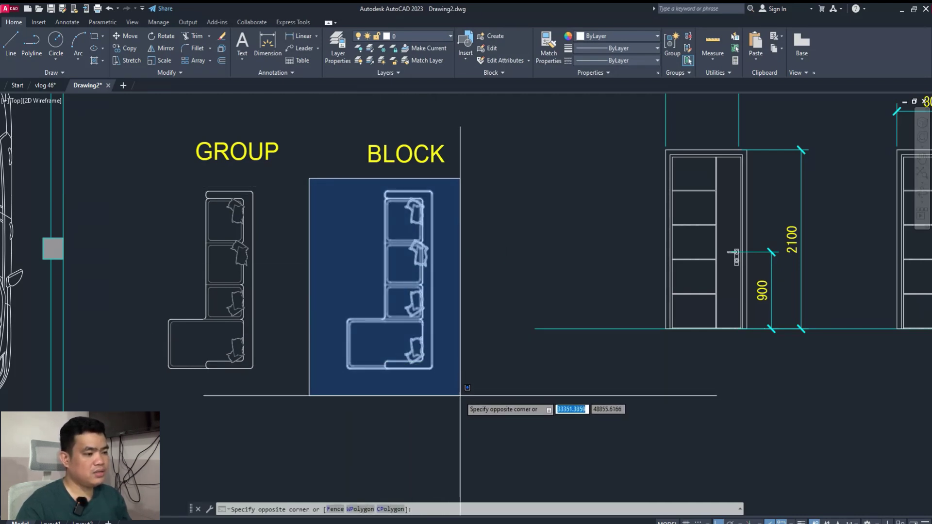
# Paste the BLOCK sofa as a single block and place the copy below the samples.
pyautogui.click(500, 369)
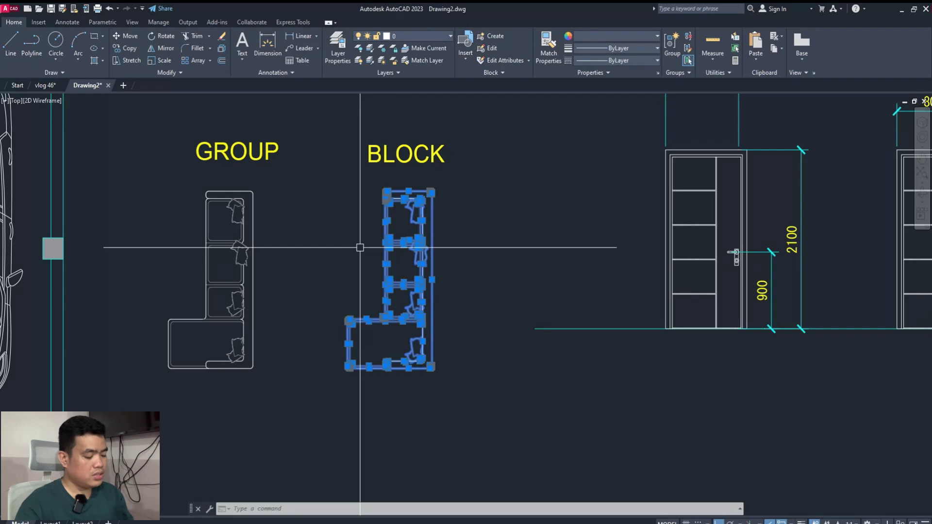
pyautogui.hotkey('ctrl', 'shift', 'v')
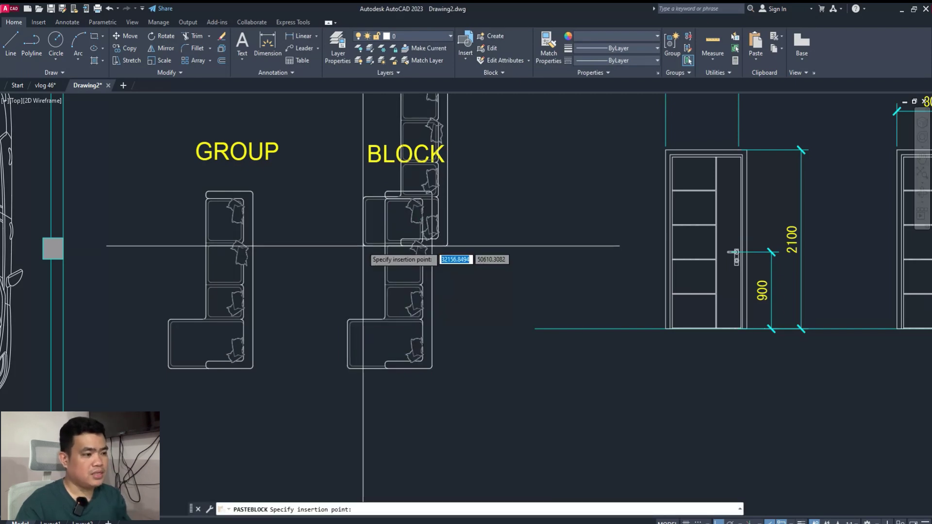
pyautogui.scroll(-4, 384, 262)
pyautogui.scroll(3, 384, 306)
pyautogui.click(359, 314)
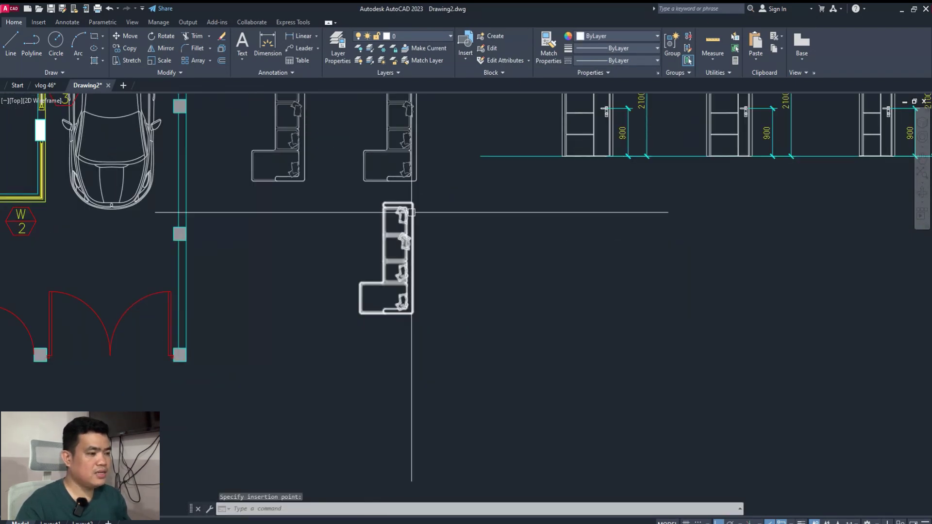
pyautogui.moveTo(370, 263); pyautogui.dragTo(367, 309, button='middle')
pyautogui.scroll(2, 372, 310)
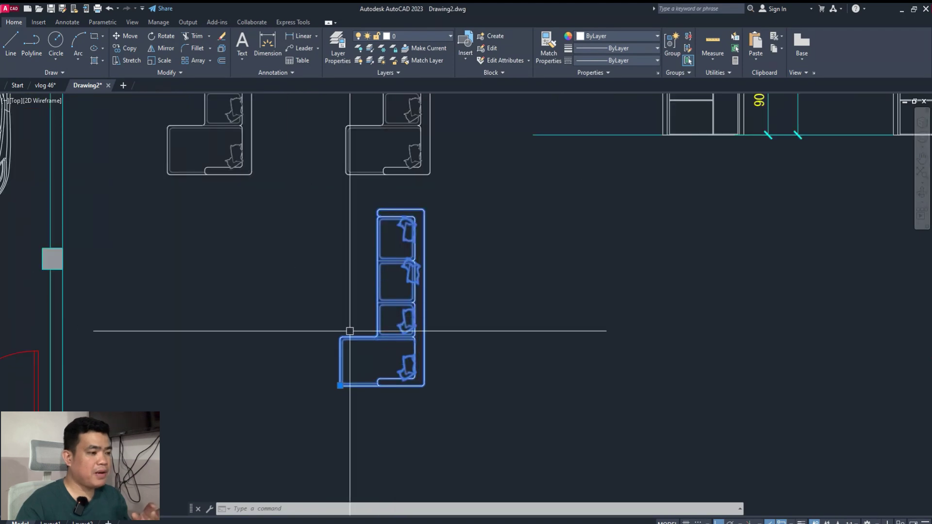
pyautogui.scroll(-2, 402, 222)
# Deselect the pasted block and bring the sofa samples back into view.
pyautogui.press('Escape')
pyautogui.scroll(3, 349, 129)
pyautogui.moveTo(349, 146); pyautogui.dragTo(345, 200, button='middle')
pyautogui.click(312, 137)
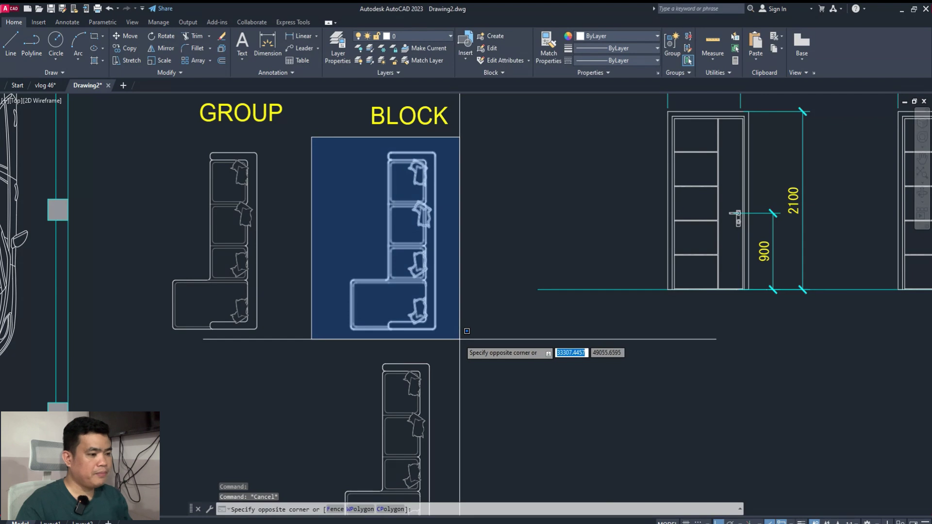
# Erase the original loose-line BLOCK sofa.
pyautogui.press('Escape')
pyautogui.click(322, 145)
pyautogui.click(450, 336)
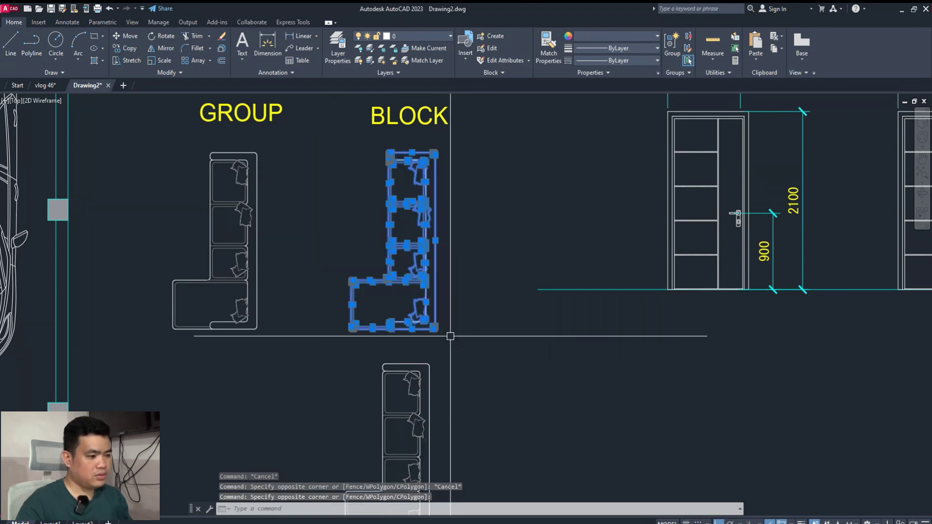
pyautogui.write('E')
pyautogui.press('Return')
pyautogui.scroll(-2, 402, 291)
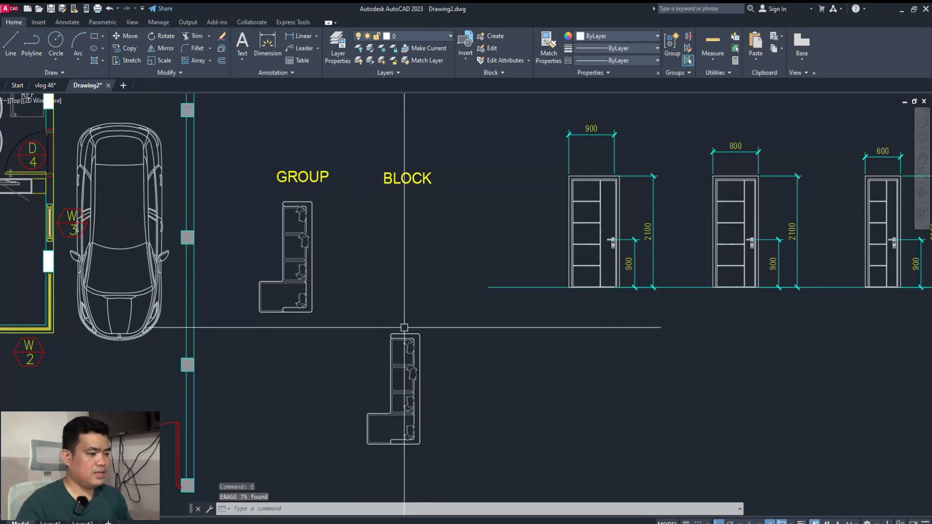
# Move the pasted sofa block up into the BLOCK sofa's former place.
pyautogui.write('m')
pyautogui.press('Return')
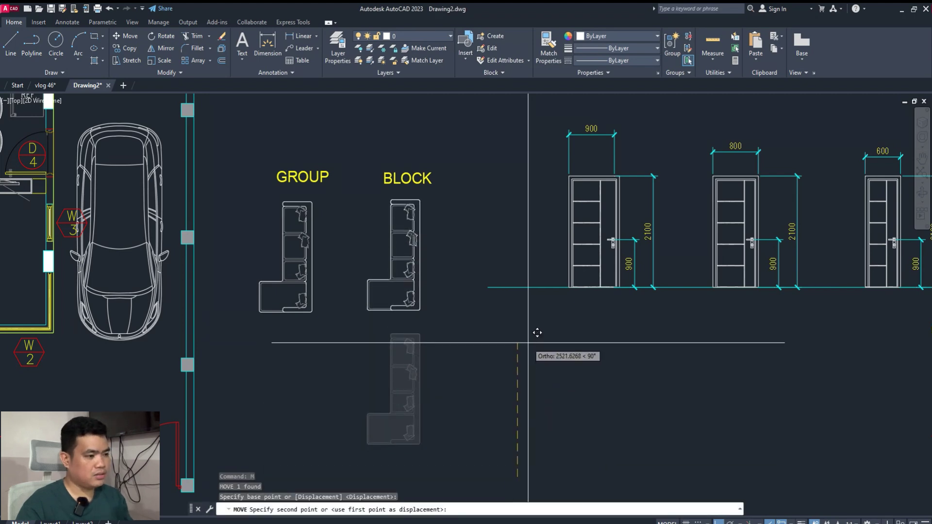
pyautogui.click(534, 339)
pyautogui.press('Escape')
pyautogui.scroll(-3, 527, 342)
pyautogui.scroll(4, 527, 341)
pyautogui.scroll(2, 516, 328)
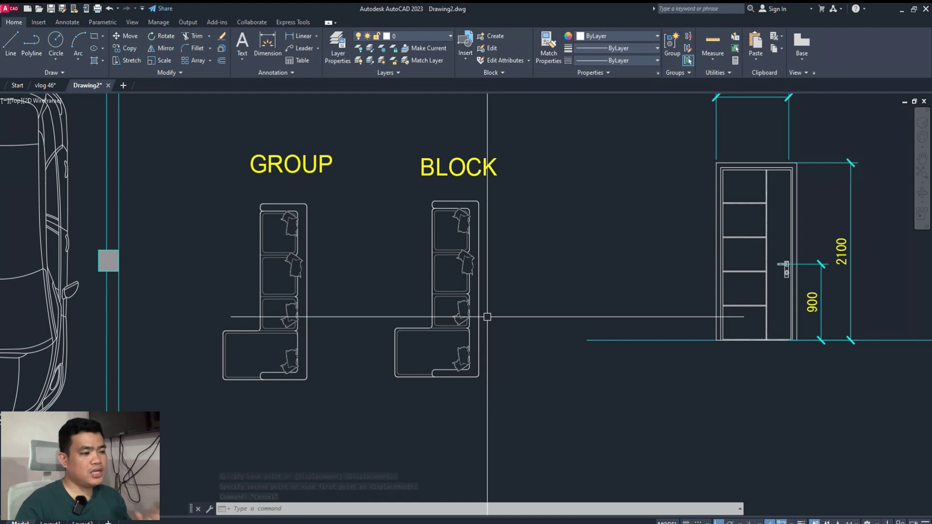
# Open the sofa block in the Block Editor, then close it to return to Drawing2.
pyautogui.doubleClick(457, 296)
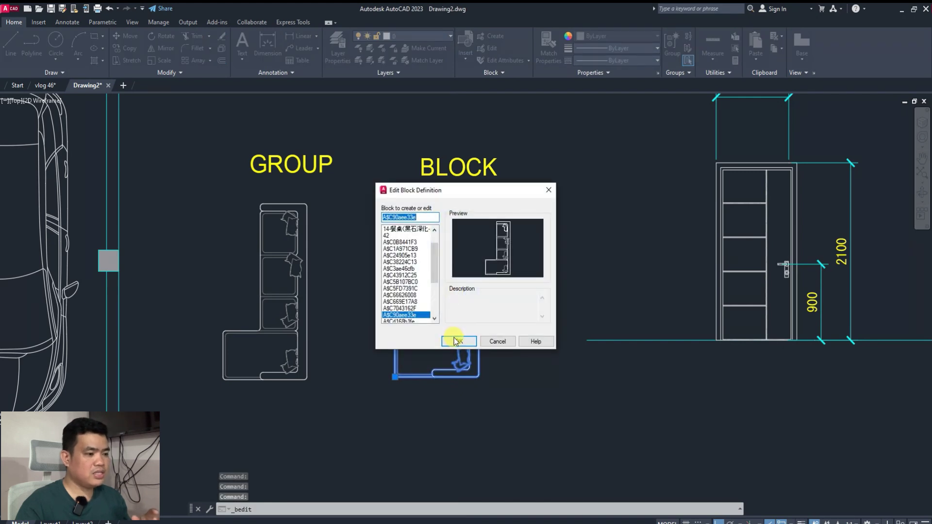
pyautogui.click(456, 342)
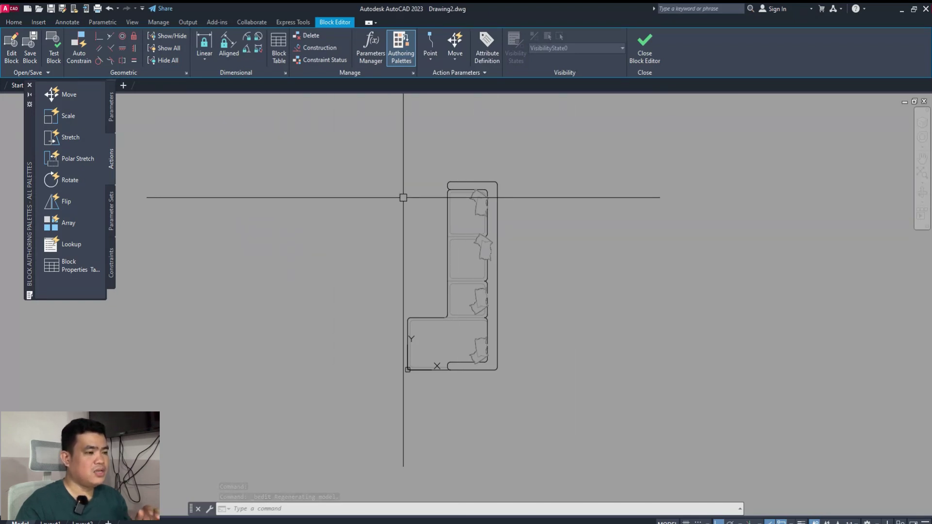
pyautogui.scroll(-4, 506, 297)
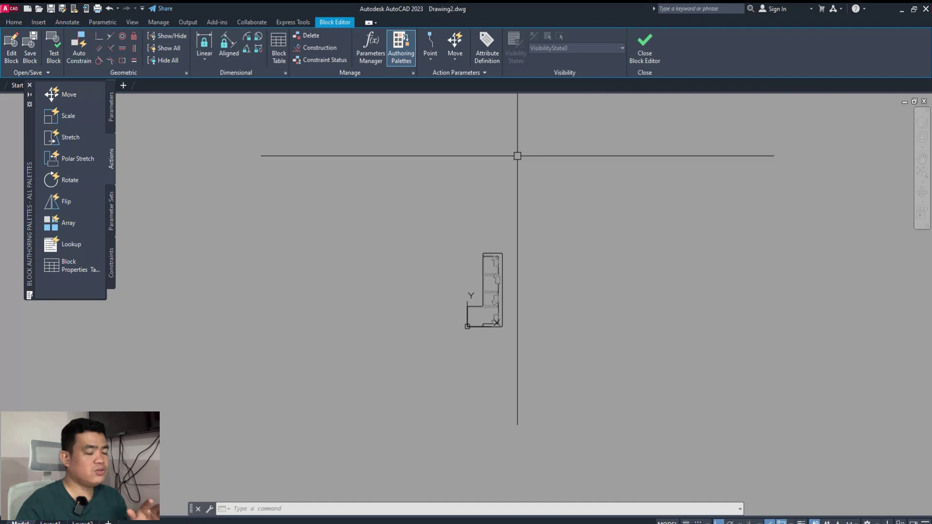
pyautogui.click(645, 53)
pyautogui.click(435, 249)
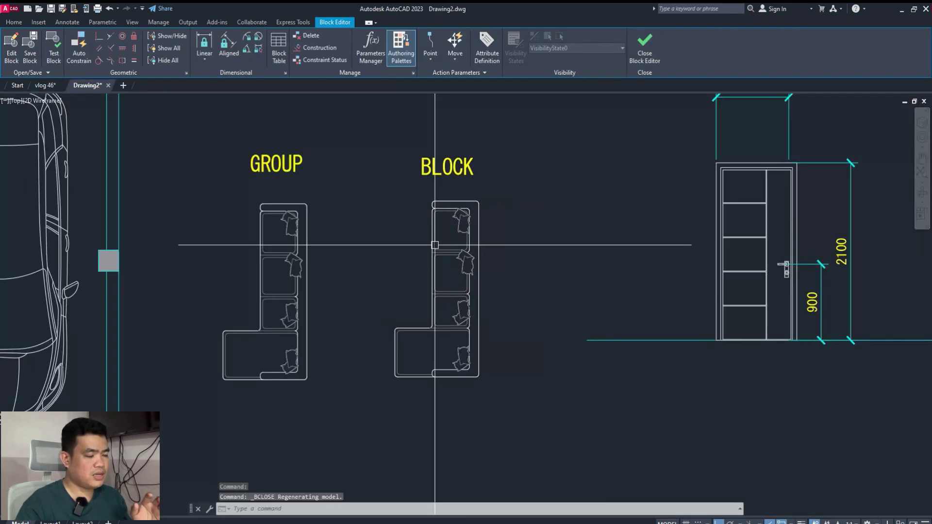
pyautogui.scroll(-3, 451, 243)
pyautogui.scroll(-2, 335, 235)
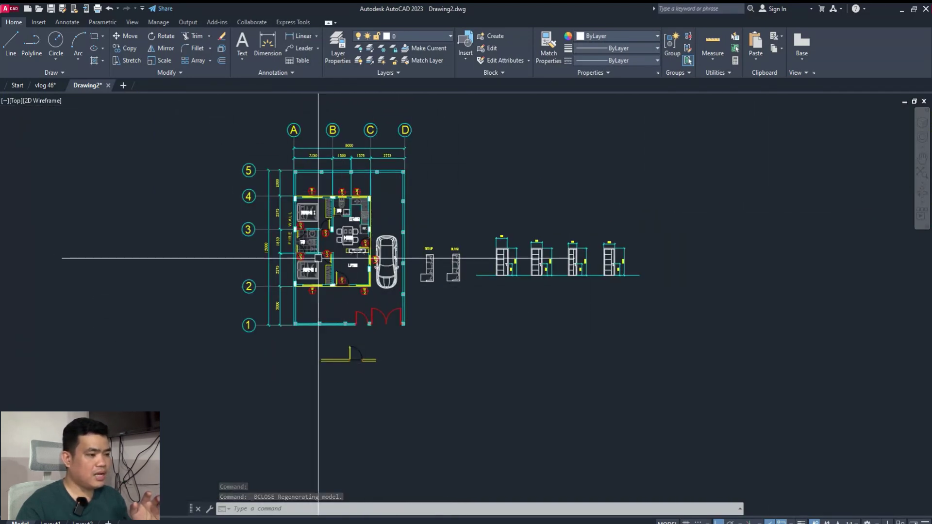
pyautogui.scroll(5, 451, 277)
pyautogui.scroll(1, 443, 281)
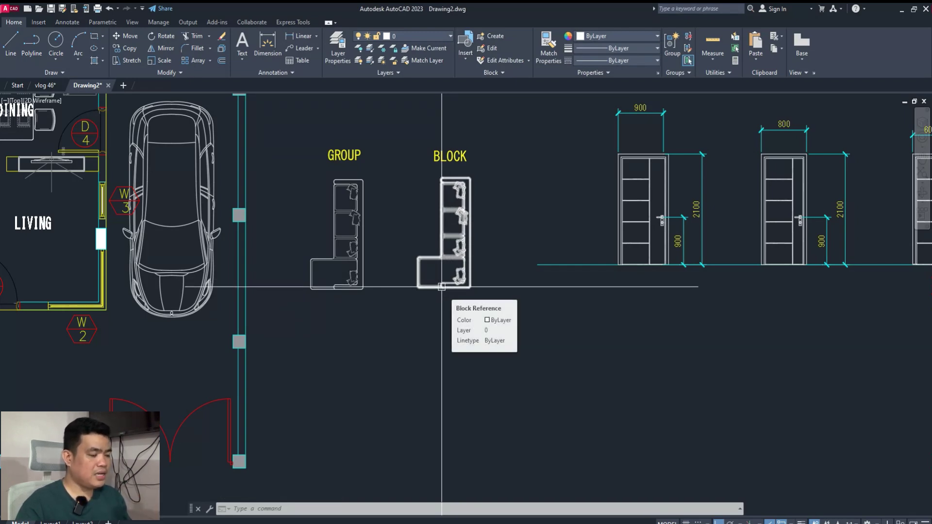
pyautogui.click(442, 286)
pyautogui.write('o')
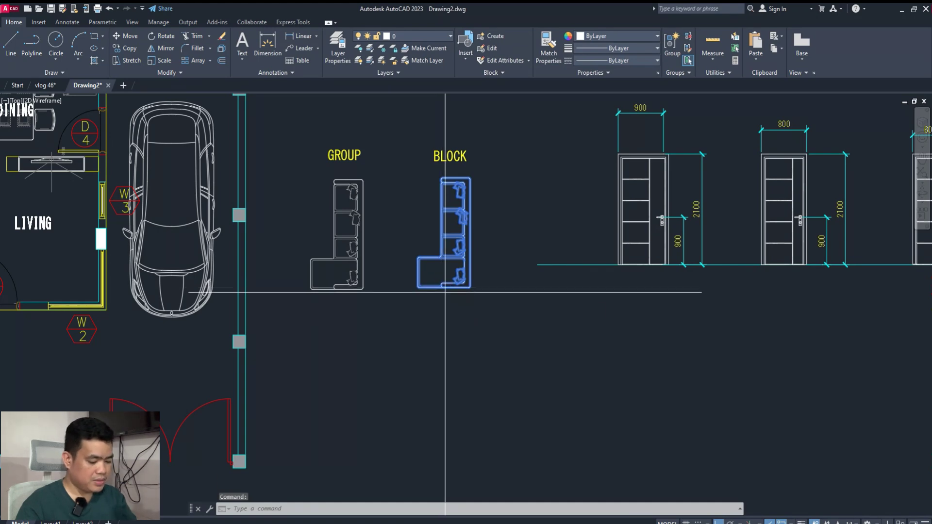
pyautogui.press('Return')
pyautogui.click(457, 302)
pyautogui.scroll(-2, 456, 302)
pyautogui.scroll(2, 225, 312)
pyautogui.scroll(1, 225, 312)
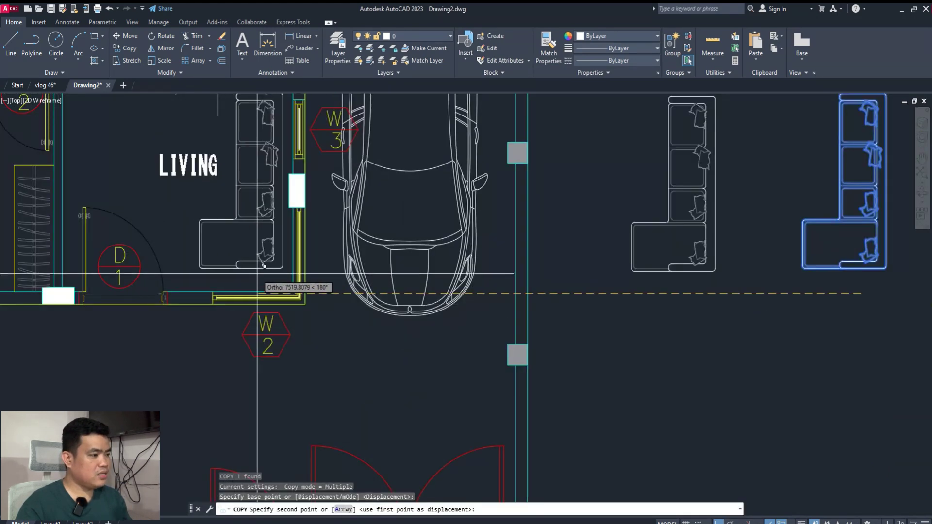
pyautogui.scroll(-3, 403, 308)
pyautogui.scroll(-1, 402, 308)
pyautogui.press('Escape')
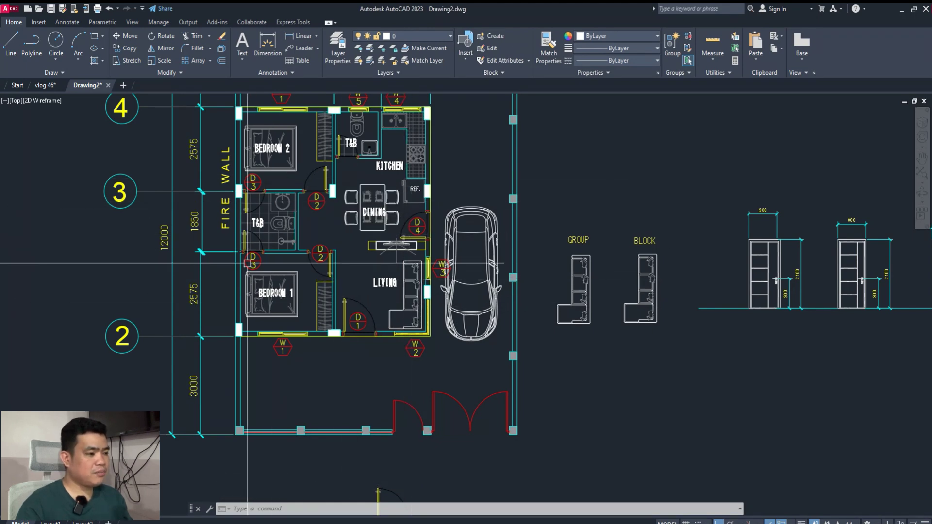
pyautogui.scroll(-4, 247, 263)
pyautogui.scroll(2, 266, 266)
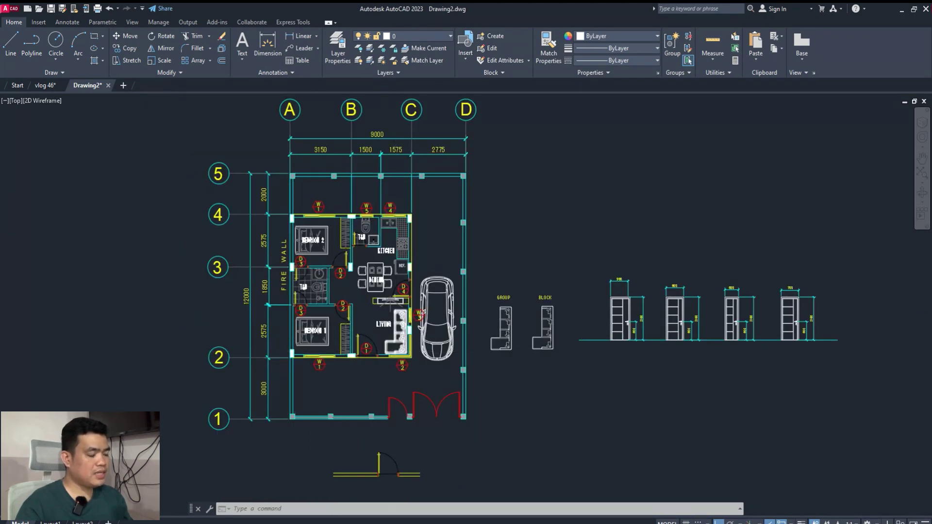
pyautogui.scroll(2, 396, 349)
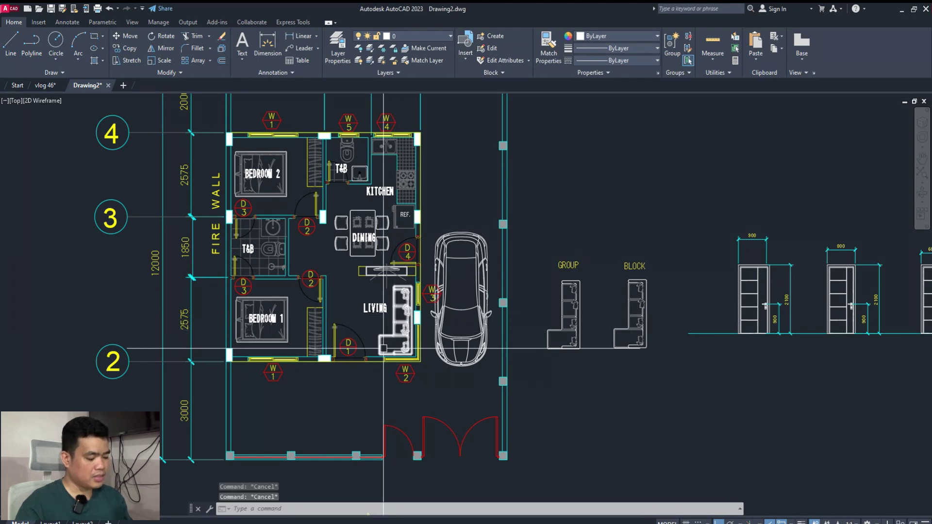
pyautogui.write('REF')
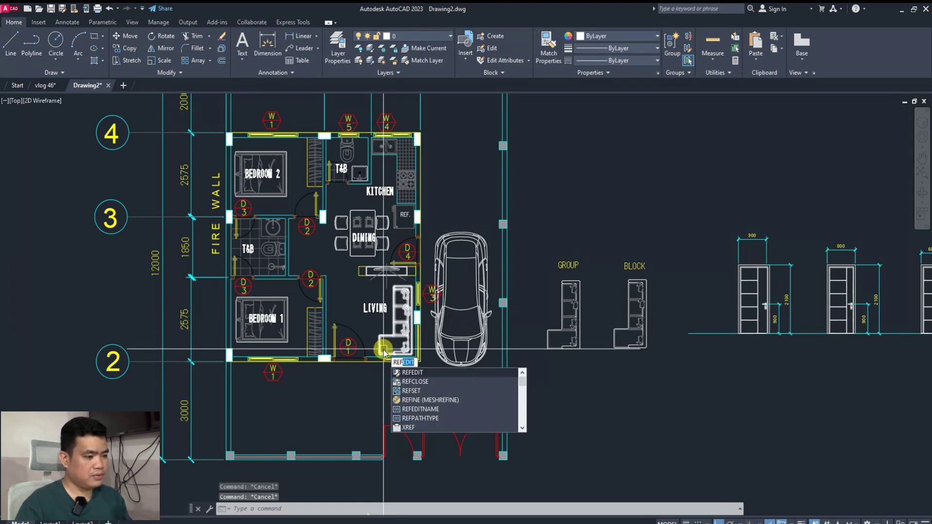
# Open the living-room sofa block for in-place editing with REFEDIT.
pyautogui.press('Return')
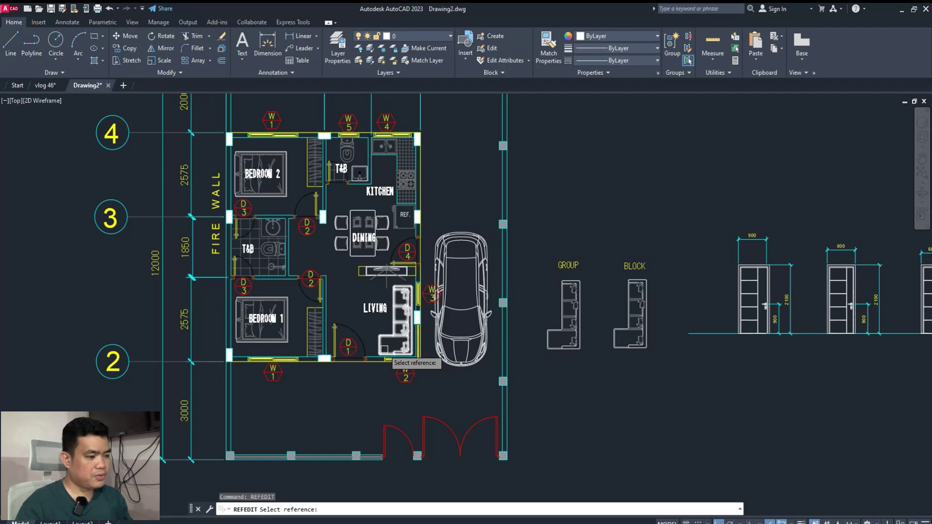
pyautogui.click(384, 338)
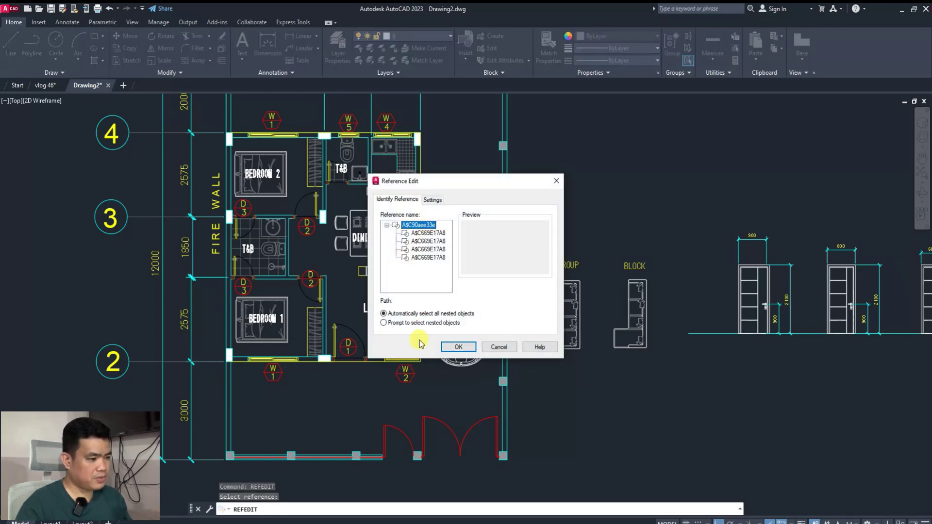
pyautogui.click(457, 347)
pyautogui.scroll(-2, 437, 340)
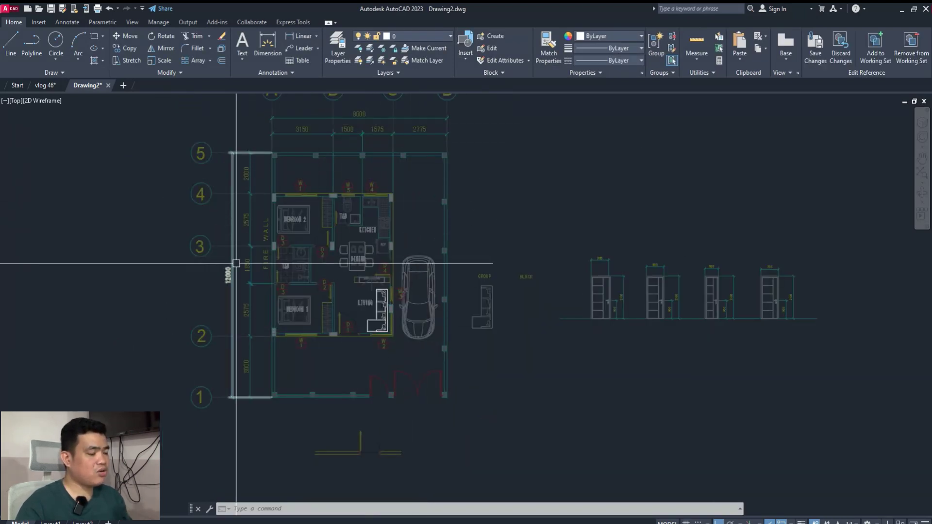
pyautogui.scroll(4, 379, 330)
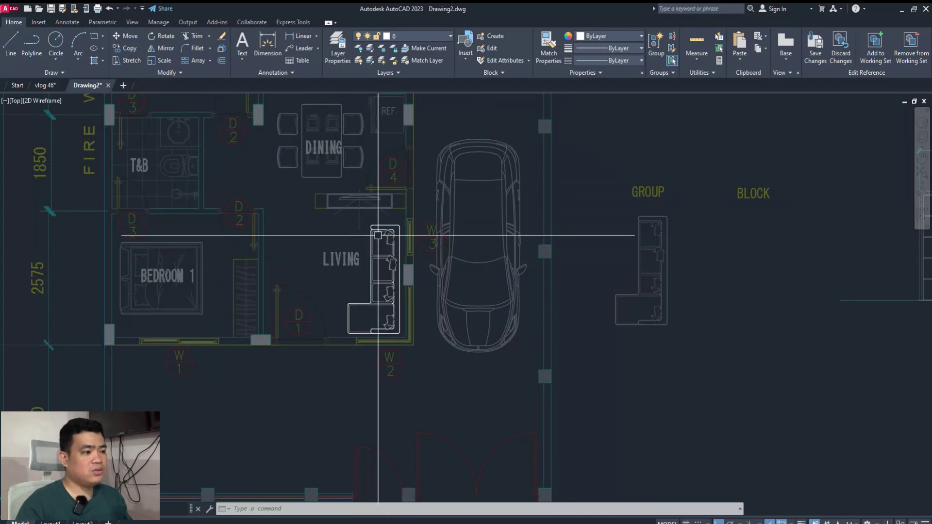
pyautogui.scroll(-2, 377, 233)
pyautogui.scroll(-2, 391, 312)
# Window-select objects in the upper plan and dismiss the Dimension Style Manager.
pyautogui.click(145, 120)
pyautogui.click(457, 192)
pyautogui.scroll(-2, 383, 257)
pyautogui.click(219, 125)
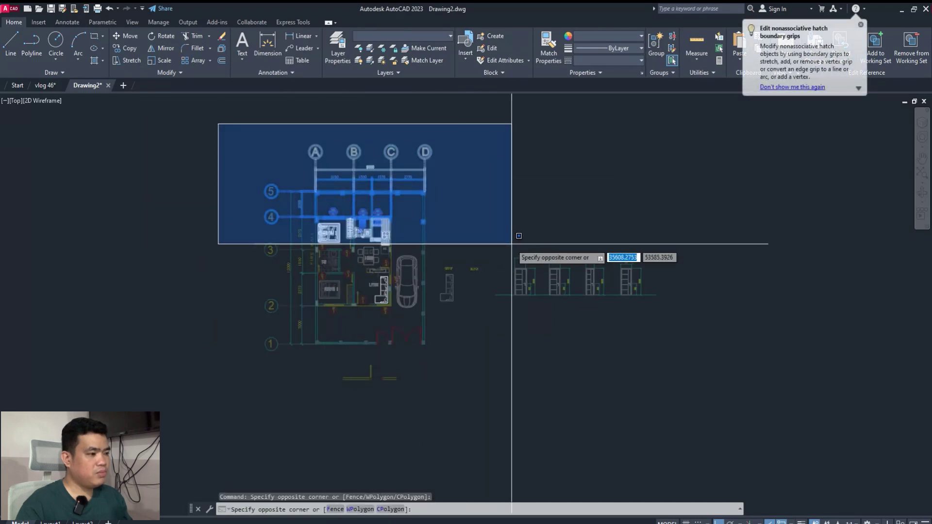
pyautogui.click(509, 243)
pyautogui.write('d')
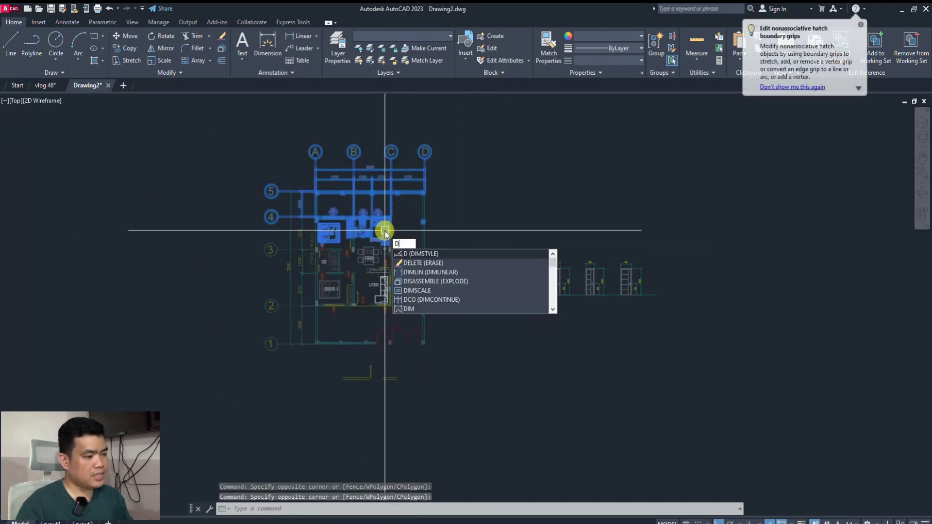
pyautogui.press('Return')
pyautogui.press('Escape')
# Cancel several stray window selections and zoom in on the sofa.
pyautogui.click(211, 116)
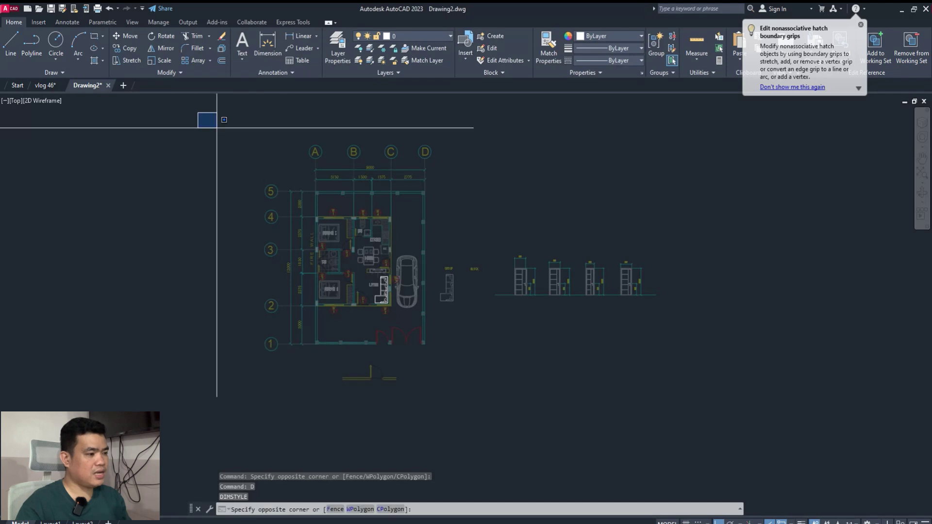
pyautogui.write('e')
pyautogui.press('Return')
pyautogui.press('Escape')
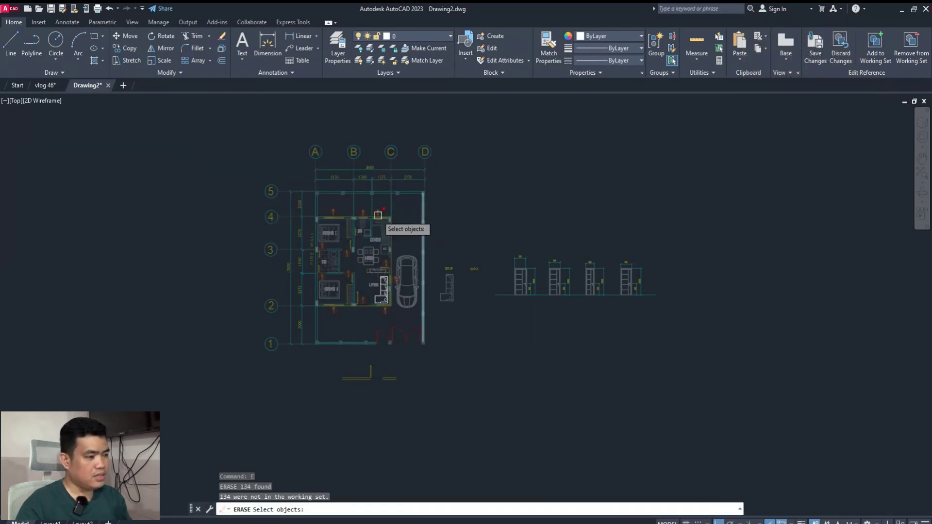
pyautogui.click(239, 146)
pyautogui.press('Escape')
pyautogui.press('Escape')
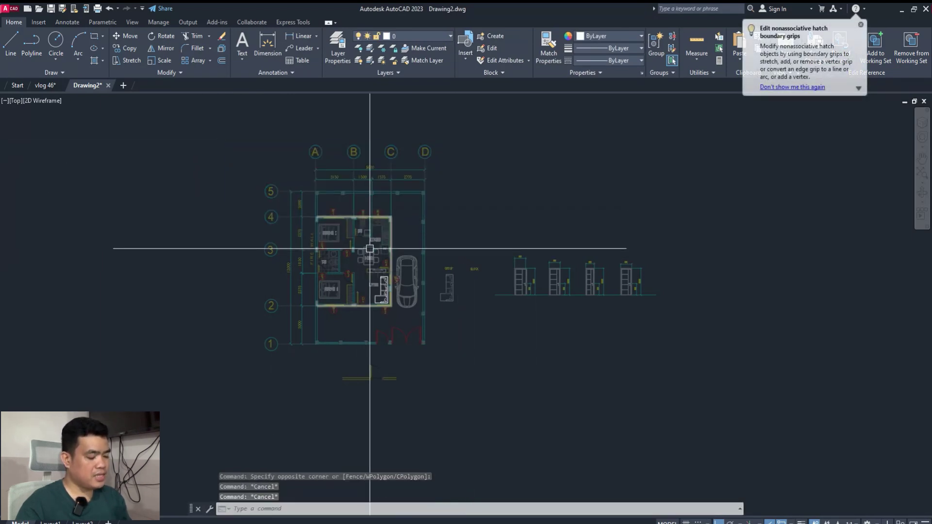
pyautogui.scroll(2, 378, 306)
pyautogui.scroll(2, 381, 306)
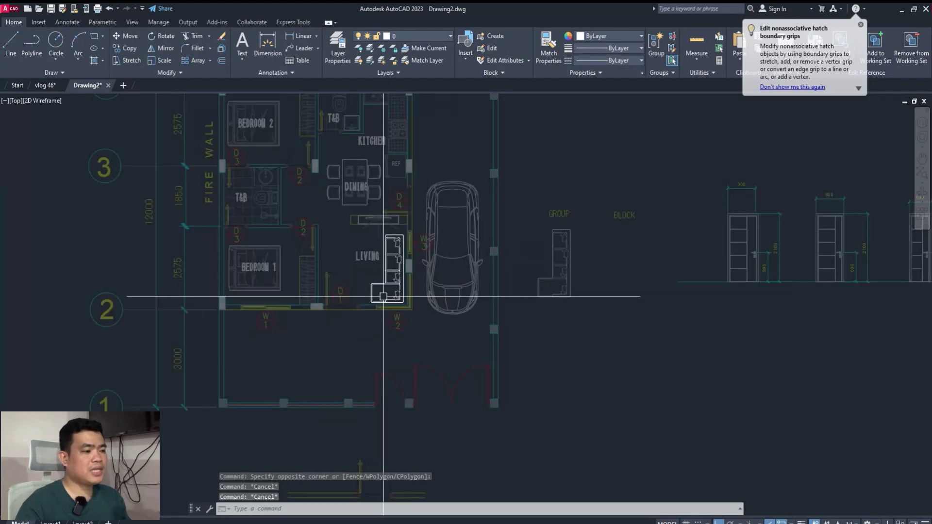
pyautogui.scroll(3, 387, 294)
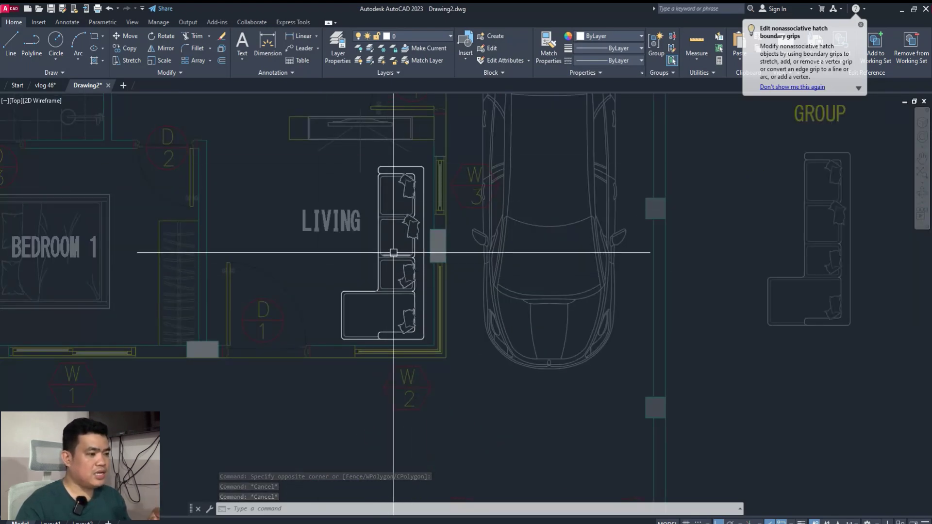
pyautogui.scroll(2, 385, 168)
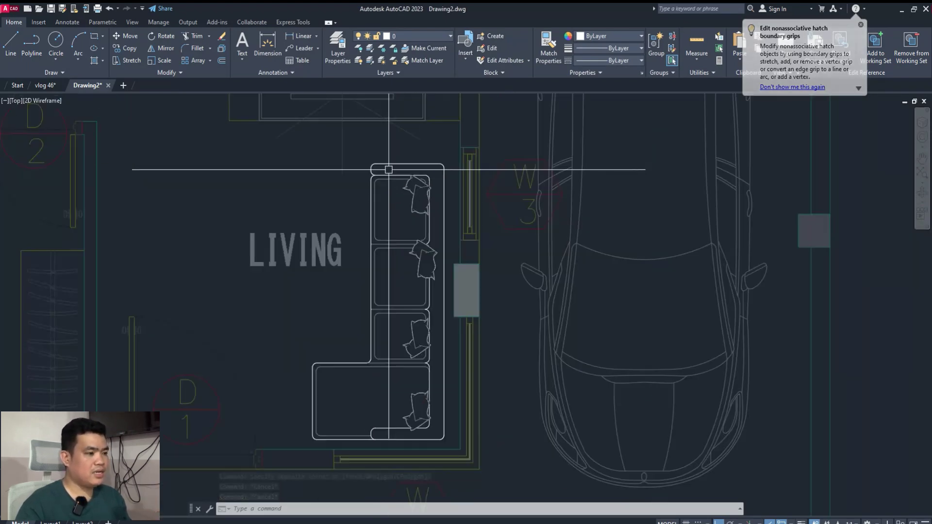
pyautogui.click(356, 152)
pyautogui.press('Escape')
pyautogui.press('Escape')
pyautogui.scroll(2, 426, 253)
# Erase the pillow on the sofa's second cushion.
pyautogui.click(419, 257)
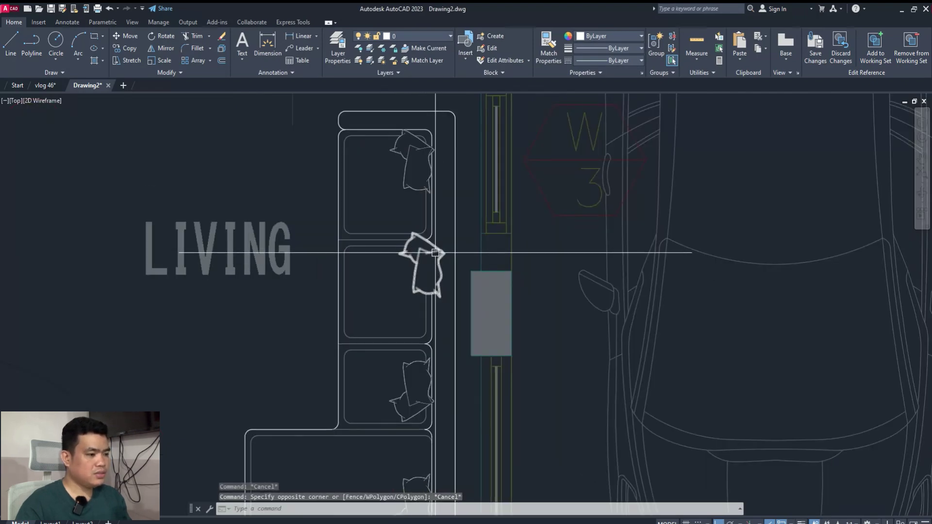
pyautogui.write('e')
pyautogui.press('Return')
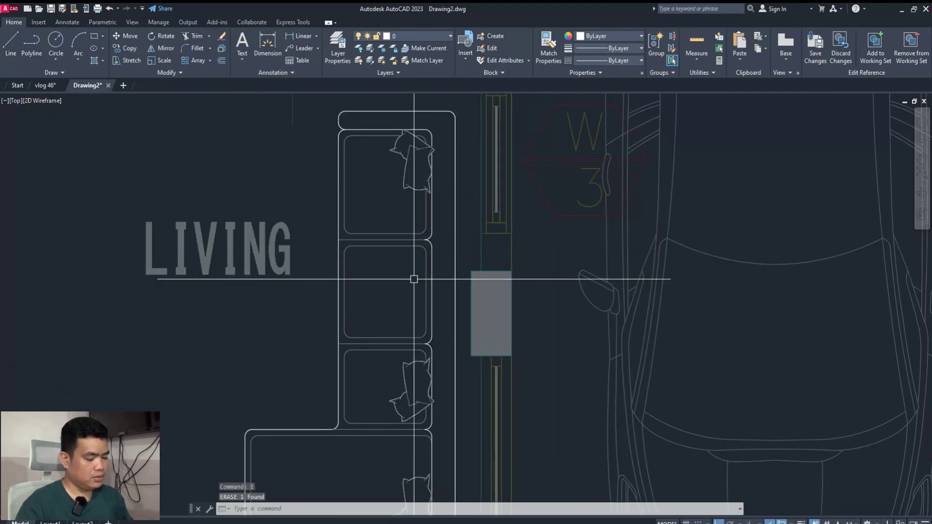
pyautogui.scroll(-4, 391, 246)
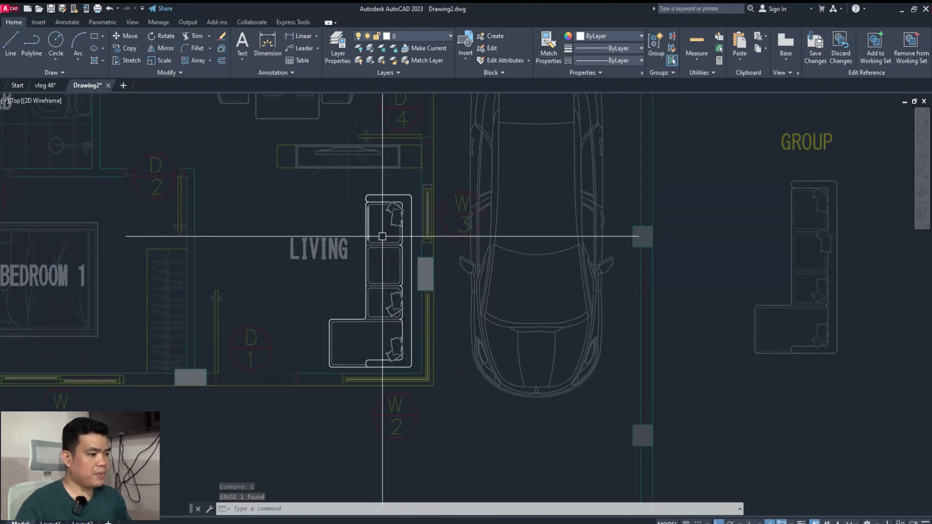
pyautogui.scroll(2, 389, 270)
pyautogui.click(333, 137)
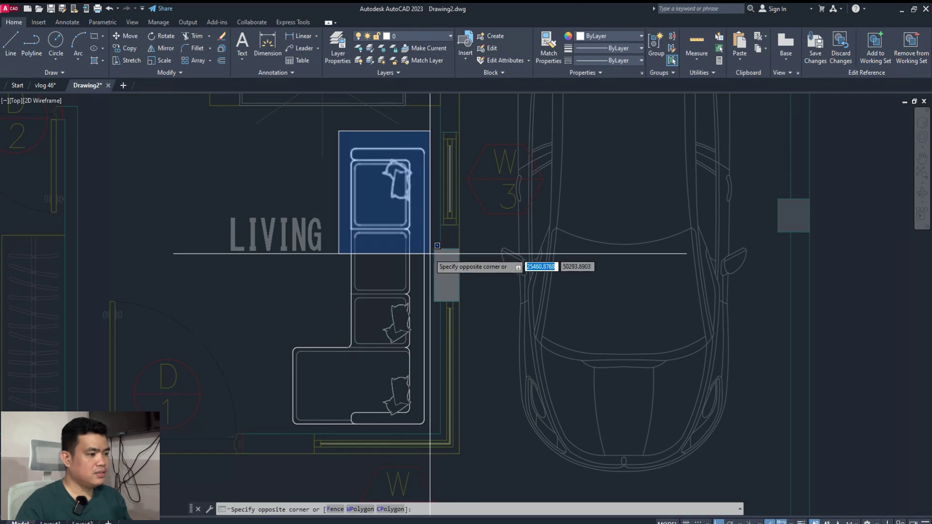
# Move the top cushion and its pillow lower within the sofa.
pyautogui.click(444, 260)
pyautogui.scroll(2, 399, 230)
pyautogui.write('m')
pyautogui.press('Return')
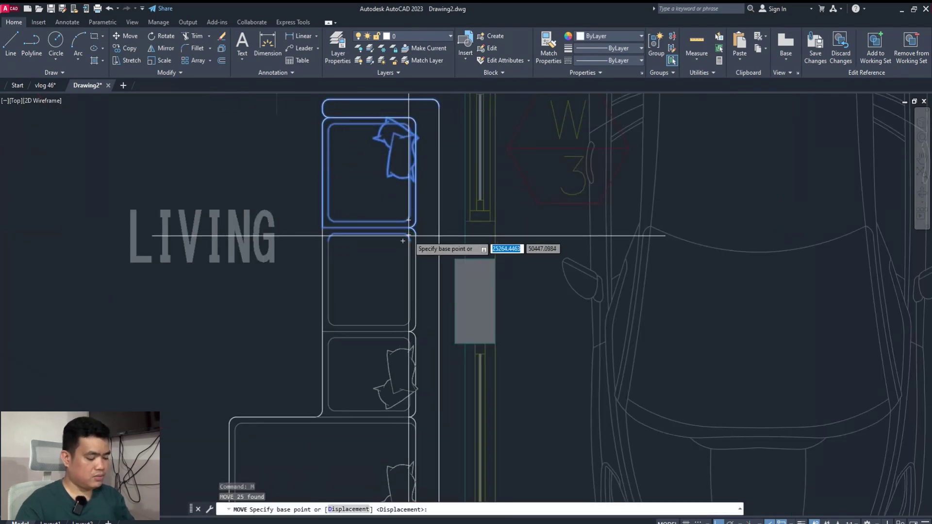
pyautogui.click(365, 226)
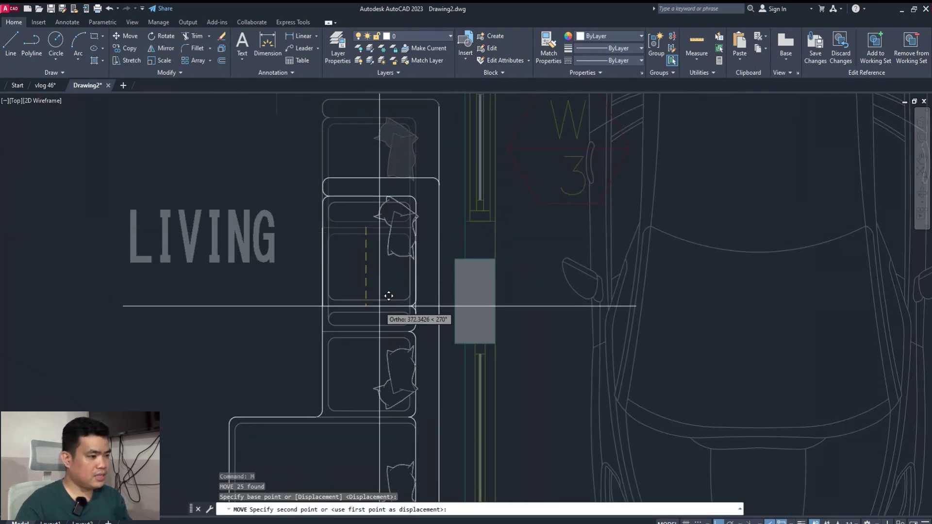
pyautogui.press('Escape')
pyautogui.press('Escape')
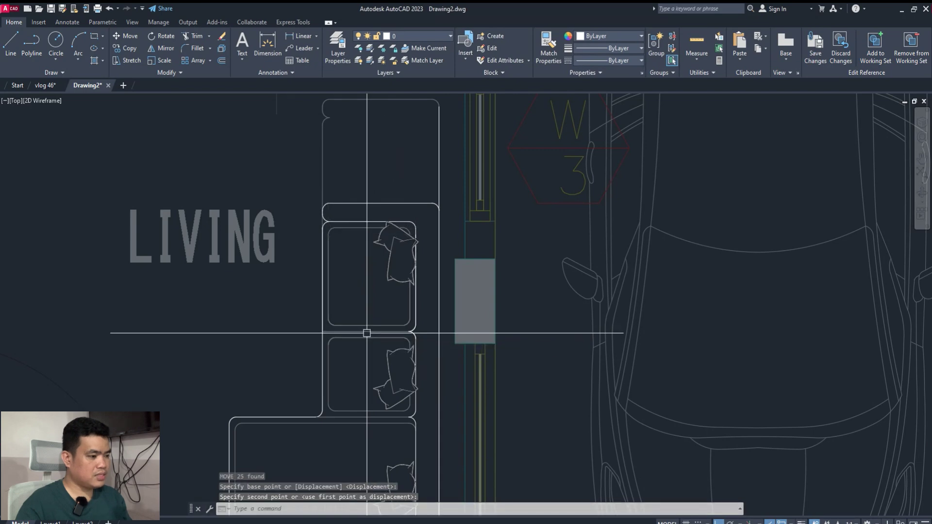
pyautogui.scroll(-2, 366, 331)
# Select the sofa outline, try a corner grip stretch, then cancel it.
pyautogui.click(374, 222)
pyautogui.click(340, 224)
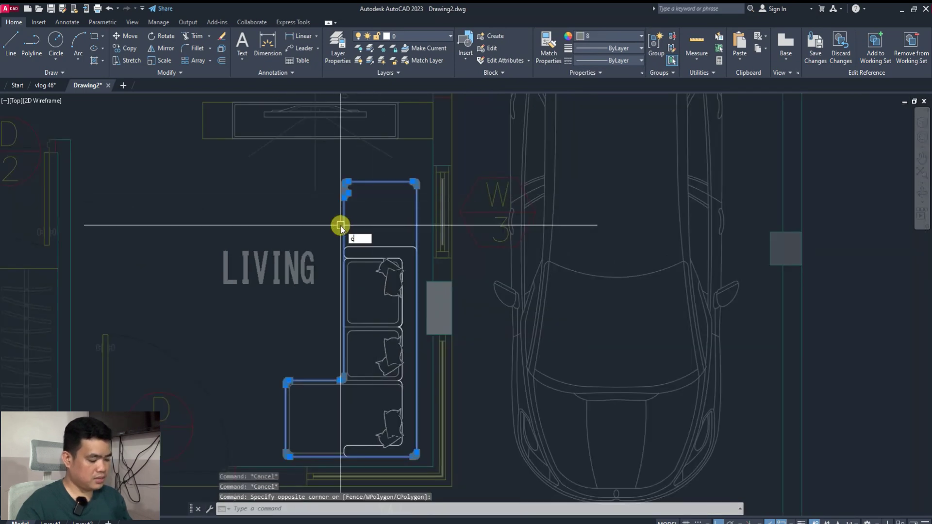
pyautogui.click(415, 185)
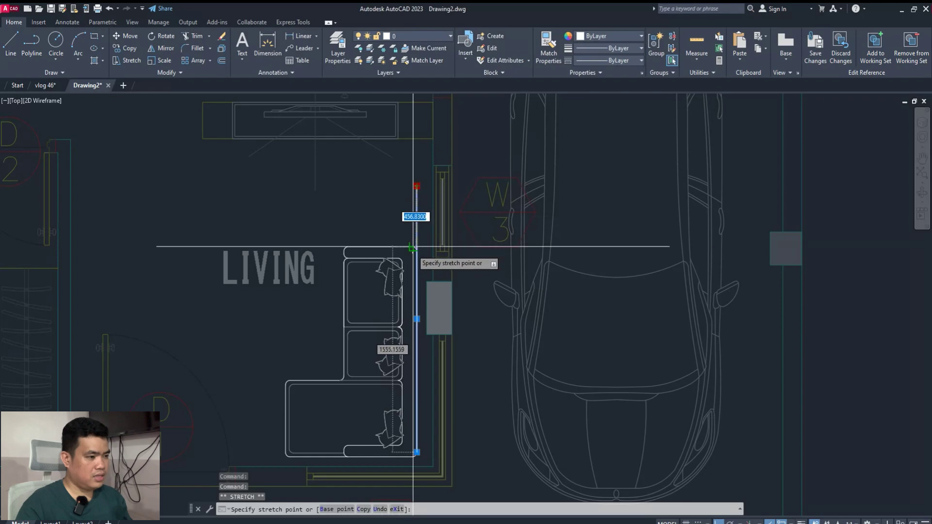
pyautogui.press('Escape')
pyautogui.scroll(-5, 394, 323)
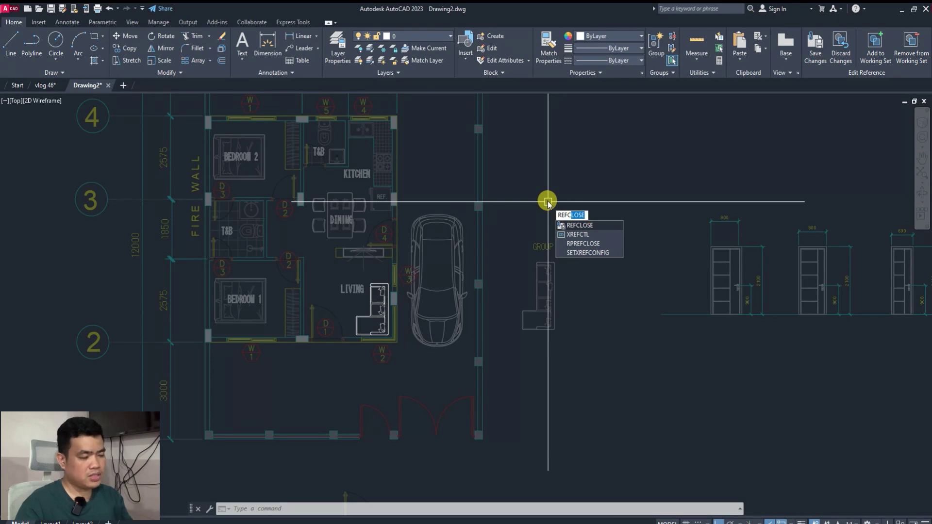
# Save the in-place sofa edit, updating both block instances.
pyautogui.press('Return')
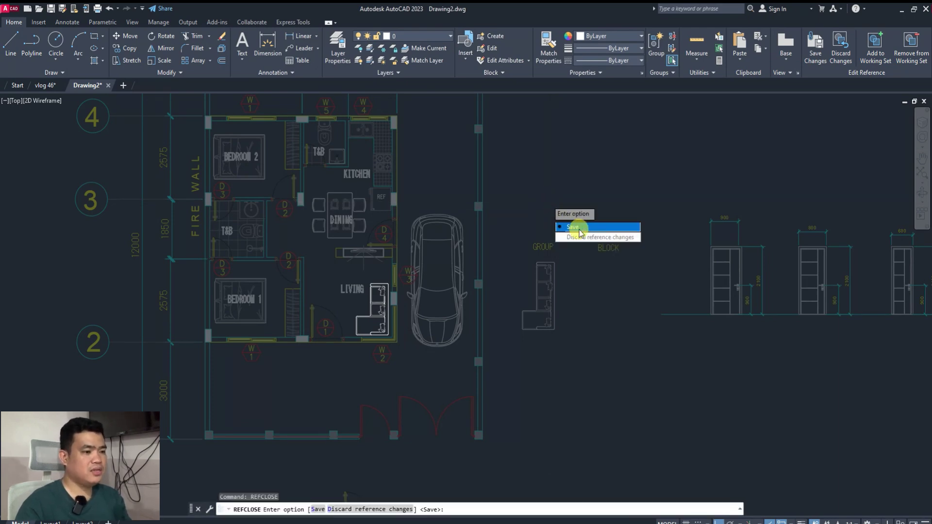
pyautogui.click(578, 228)
pyautogui.click(469, 299)
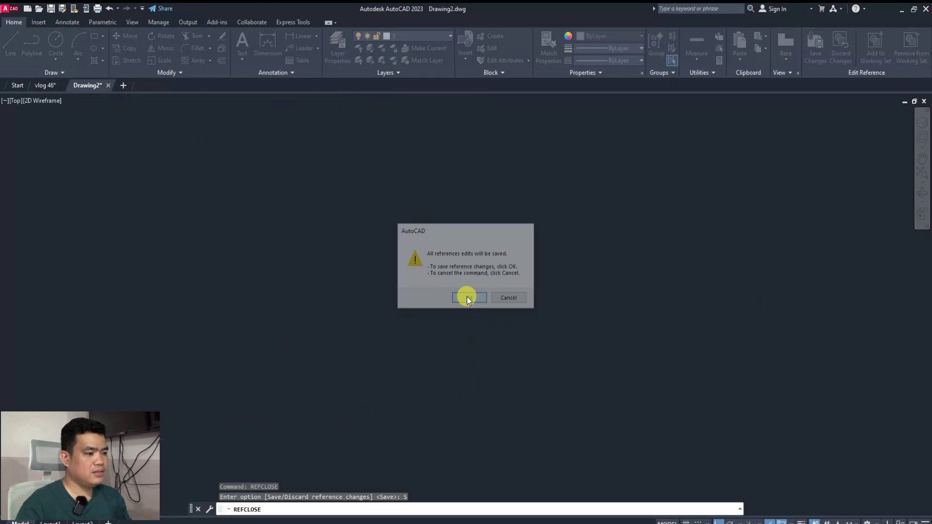
pyautogui.scroll(-2, 422, 310)
pyautogui.scroll(-2, 436, 315)
pyautogui.scroll(5, 396, 326)
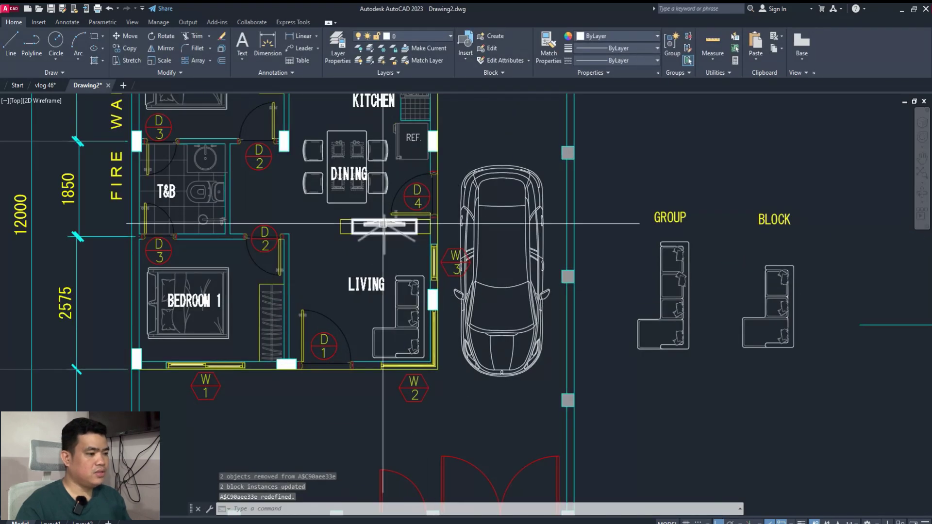
# Select and deselect the living-room sofa, then pan to show the whole floor plan.
pyautogui.click(417, 282)
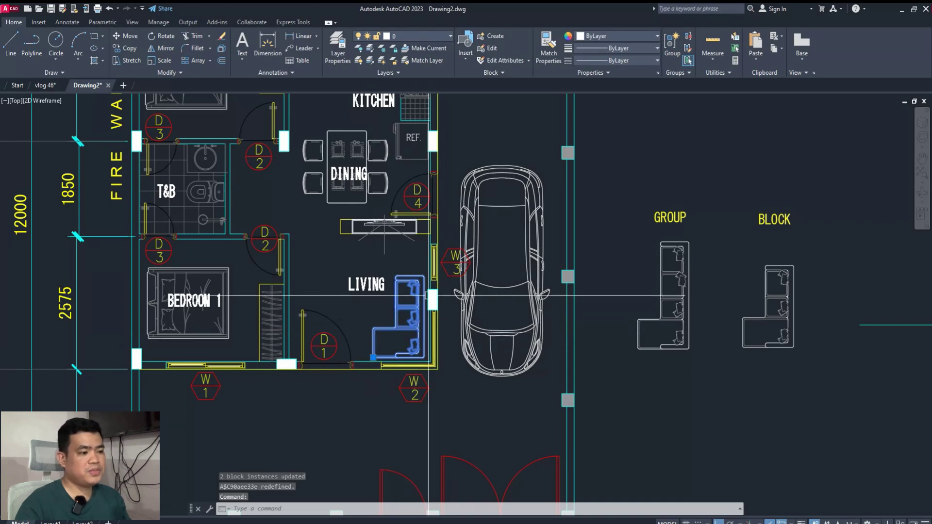
pyautogui.press('Escape')
pyautogui.scroll(-2, 423, 242)
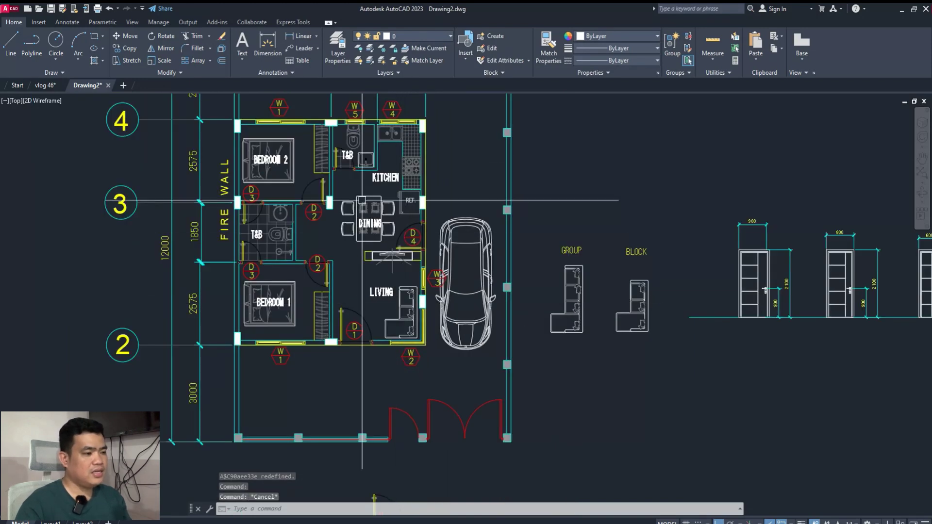
pyautogui.moveTo(437, 97); pyautogui.dragTo(443, 166, button='middle')
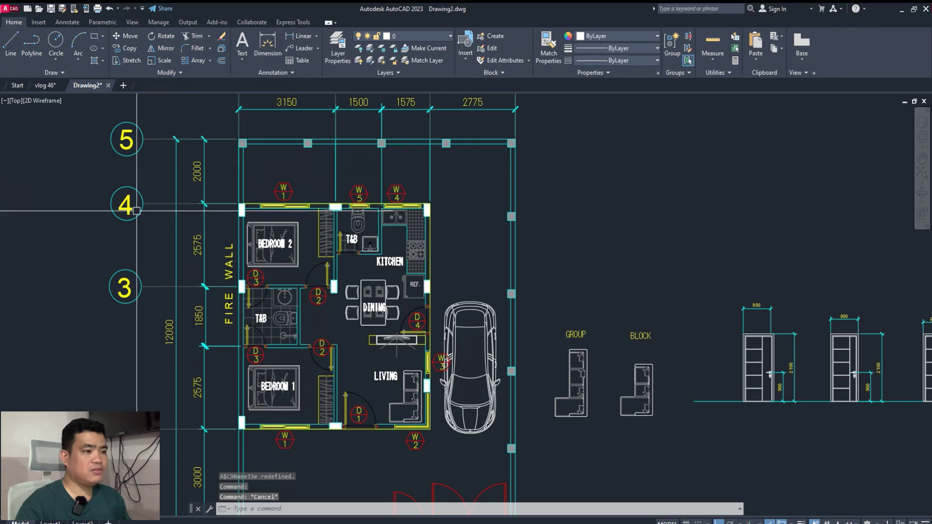
pyautogui.scroll(-4, 285, 258)
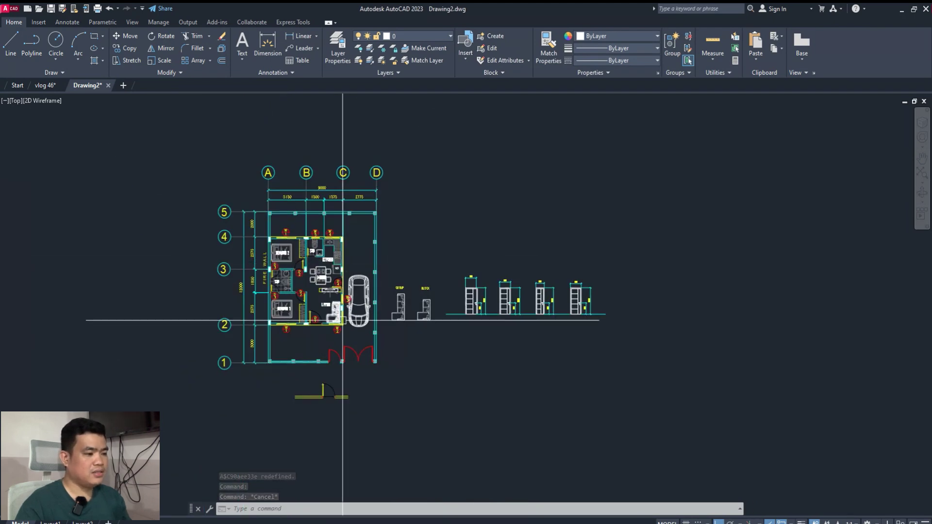
pyautogui.scroll(4, 306, 323)
# Select and deselect the car block, then launch REFEDIT.
pyautogui.press('Escape')
pyautogui.click(385, 230)
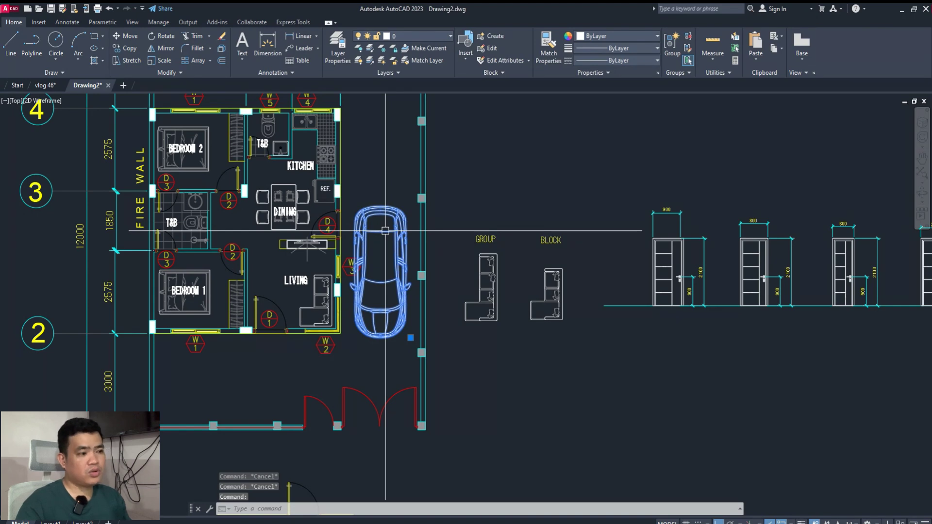
pyautogui.press('Escape')
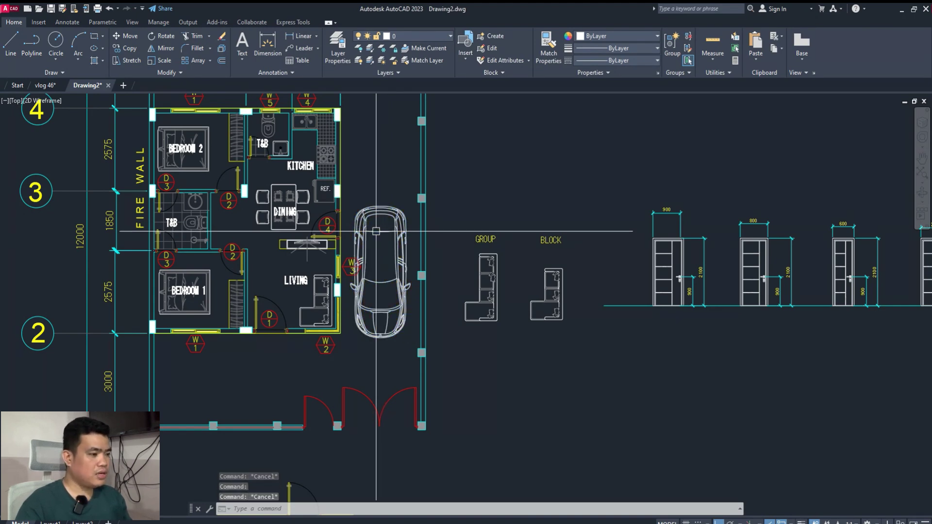
pyautogui.scroll(-2, 393, 292)
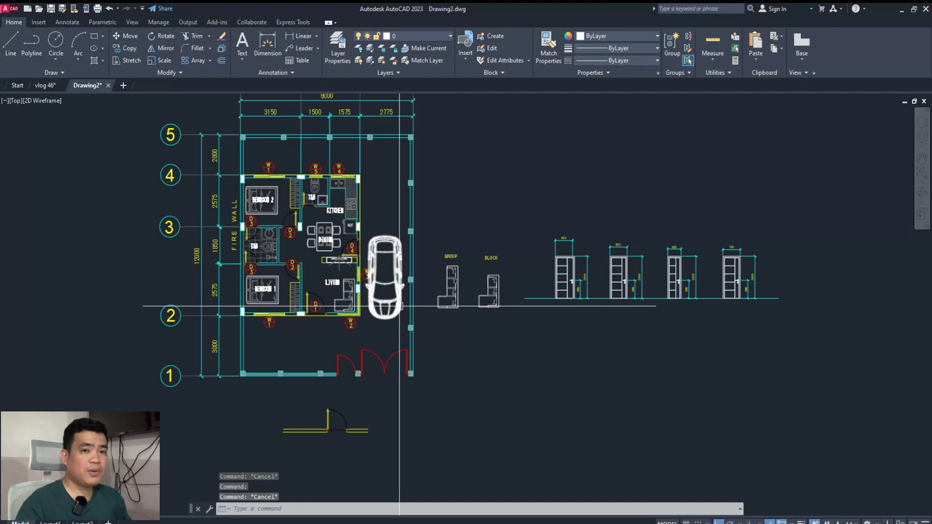
pyautogui.press('Escape')
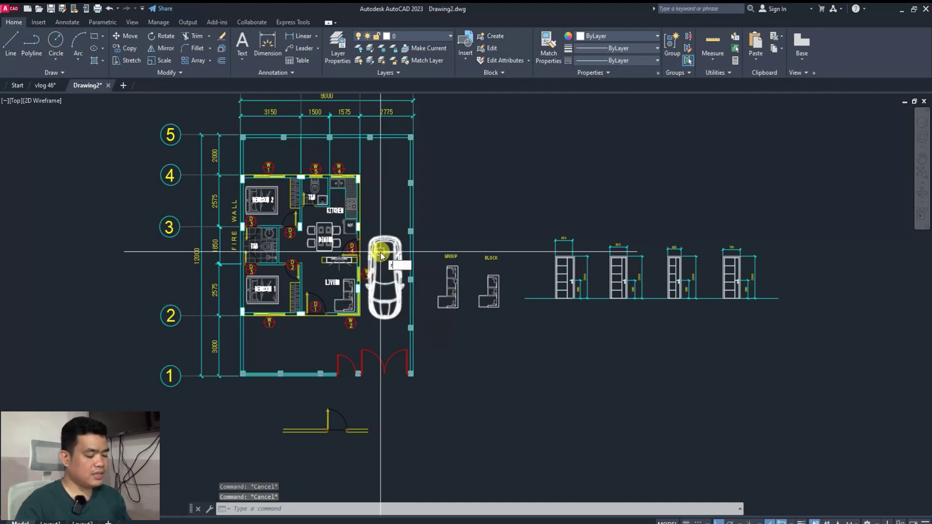
pyautogui.write('REF')
pyautogui.press('Return')
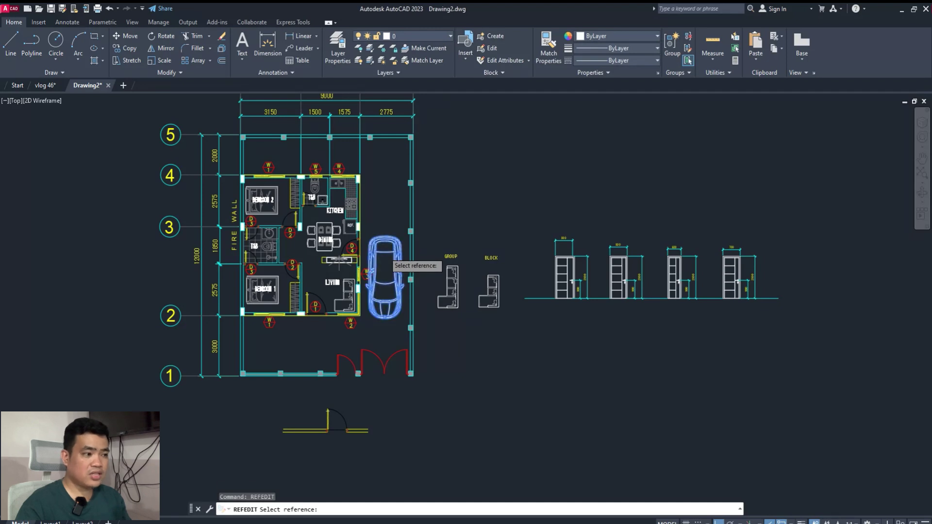
# Open the car block for in-place editing from the Reference Edit dialog.
pyautogui.click(386, 257)
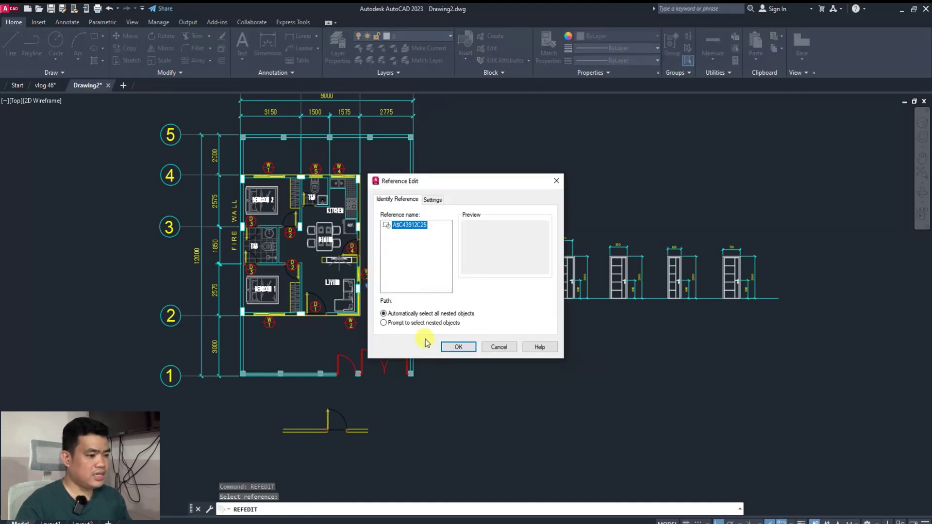
pyautogui.click(454, 348)
pyautogui.scroll(2, 372, 248)
pyautogui.scroll(-2, 372, 257)
pyautogui.scroll(3, 387, 227)
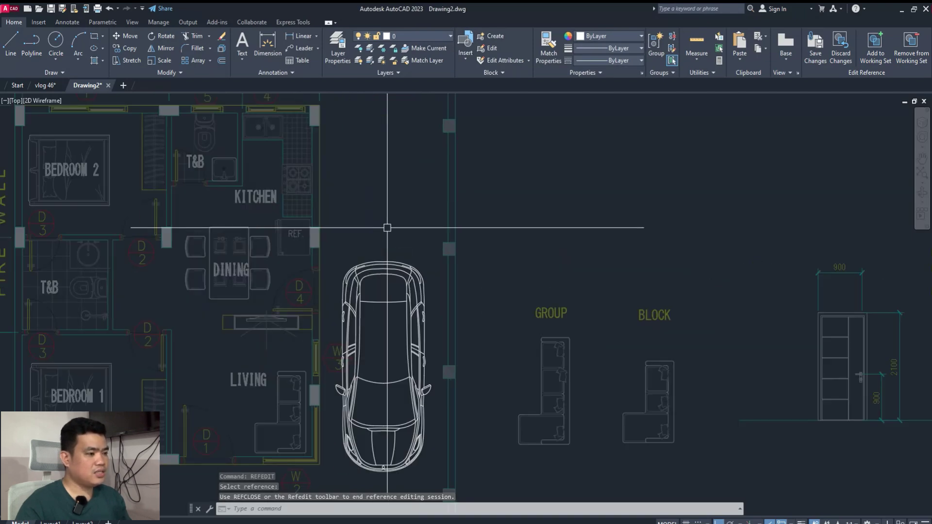
pyautogui.click(387, 228)
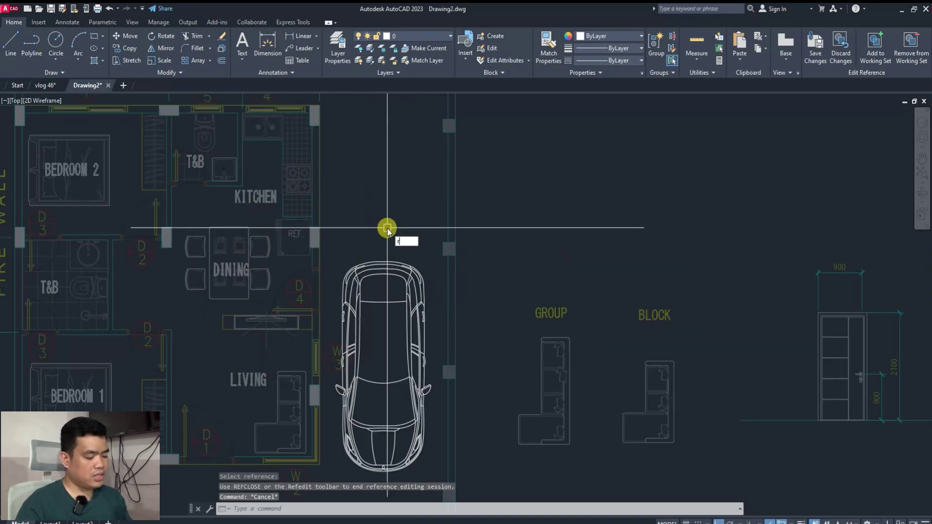
pyautogui.write('rec')
# Draw two small rectangles inside the car block, one above and one below the car.
pyautogui.press('Return')
pyautogui.click(361, 180)
pyautogui.click(404, 229)
pyautogui.press('Escape')
pyautogui.scroll(-3, 386, 261)
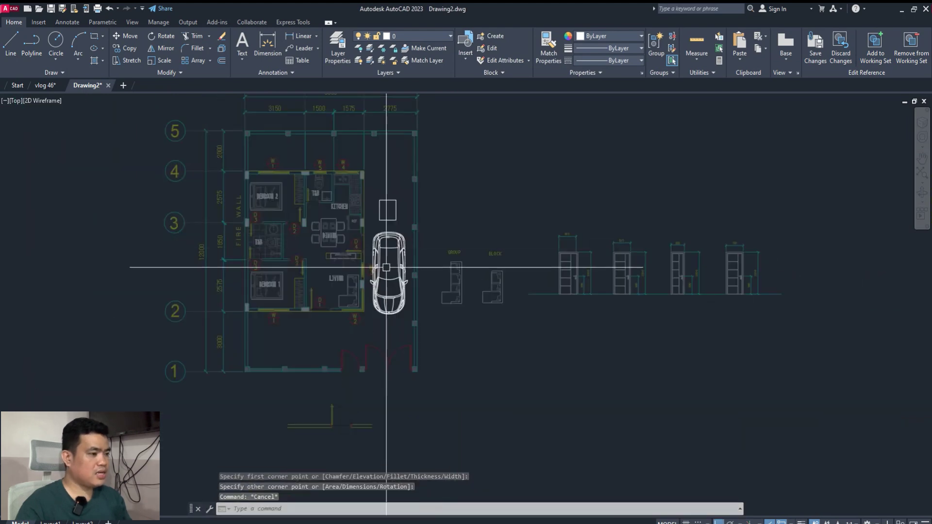
pyautogui.scroll(2, 398, 331)
pyautogui.write('c')
pyautogui.press('Return')
pyautogui.click(368, 321)
pyautogui.click(395, 348)
pyautogui.scroll(-4, 398, 342)
# Window-select the floor plan, cancel it, and close the hatch grips tip.
pyautogui.click(385, 409)
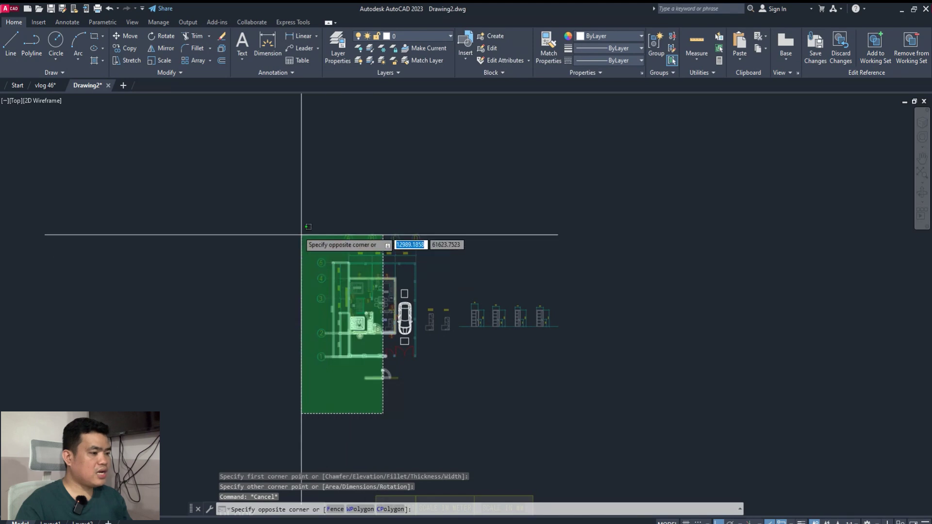
pyautogui.click(312, 256)
pyautogui.scroll(2, 378, 309)
pyautogui.press('Escape')
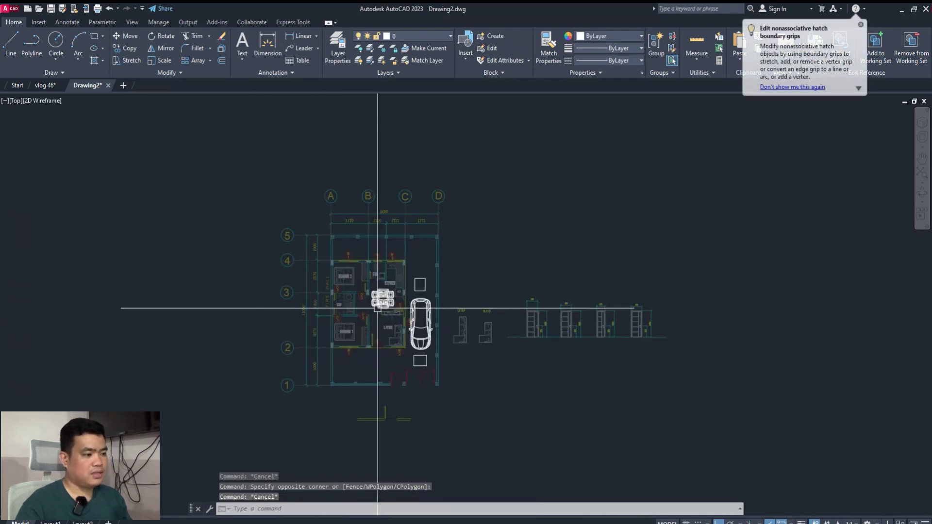
pyautogui.click(861, 25)
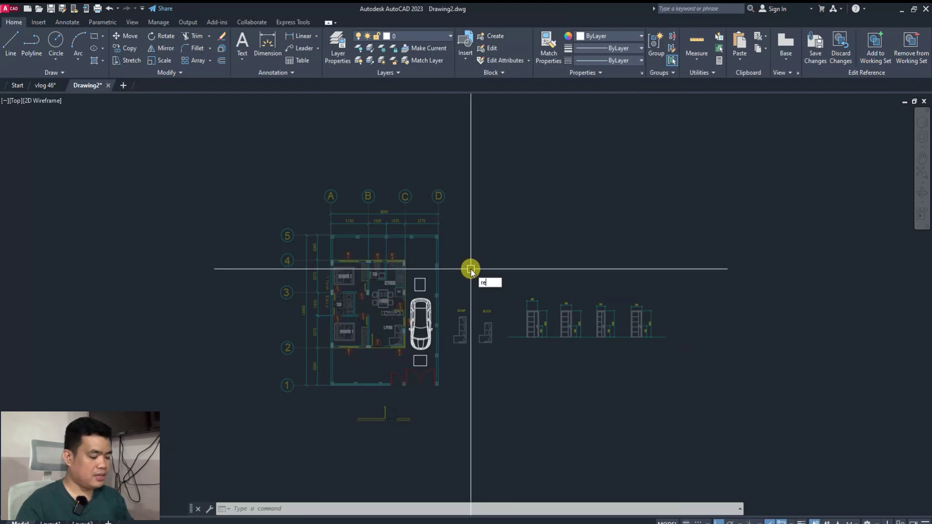
# Save the car block edit with REFCLOSE so both rectangles join the car block.
pyautogui.write('f')
pyautogui.press('Return')
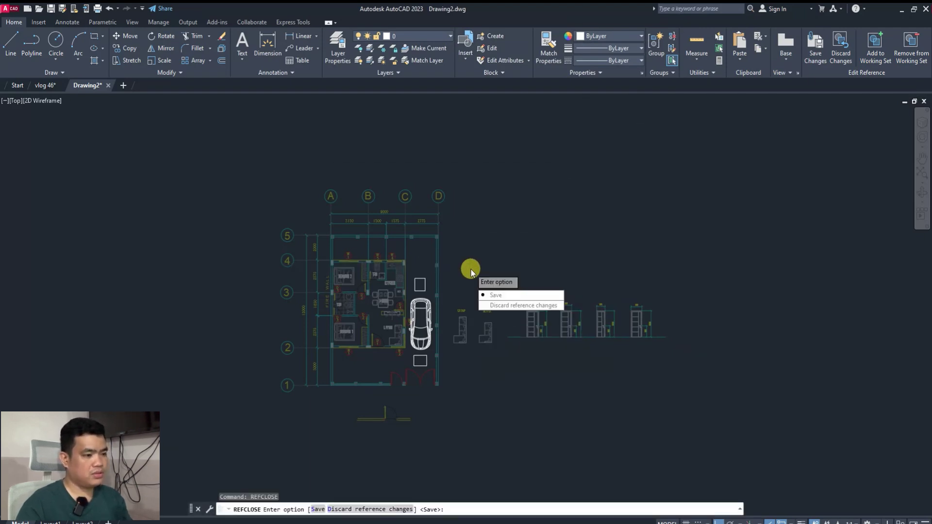
pyautogui.click(496, 295)
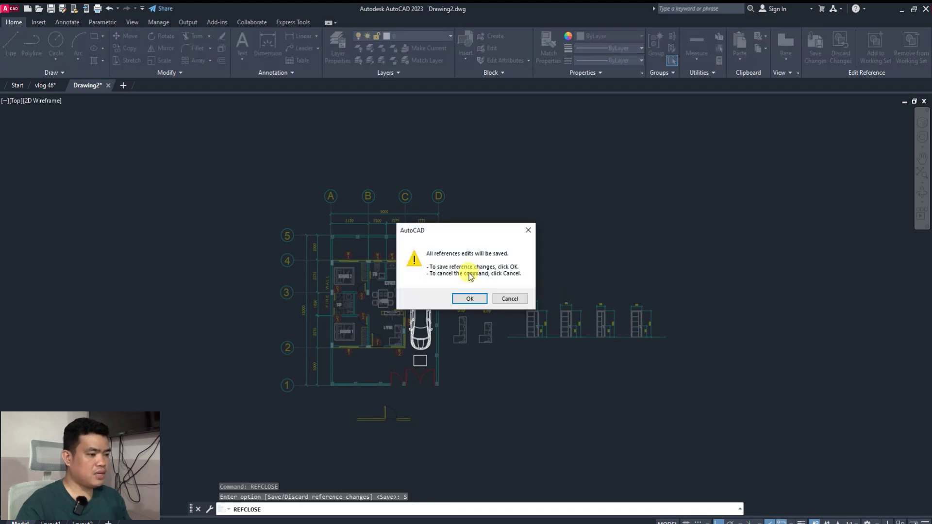
pyautogui.click(461, 298)
pyautogui.scroll(4, 416, 291)
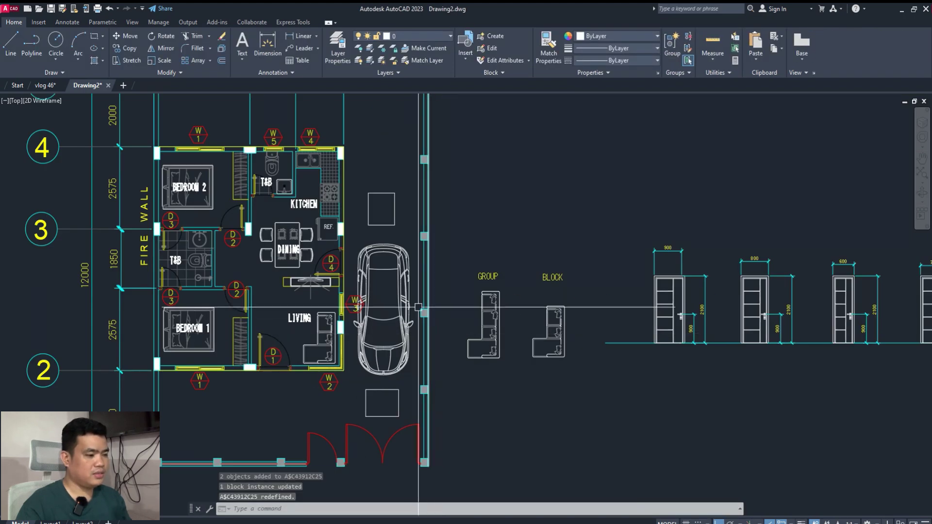
pyautogui.click(379, 258)
pyautogui.scroll(-3, 381, 262)
pyautogui.scroll(2, 388, 262)
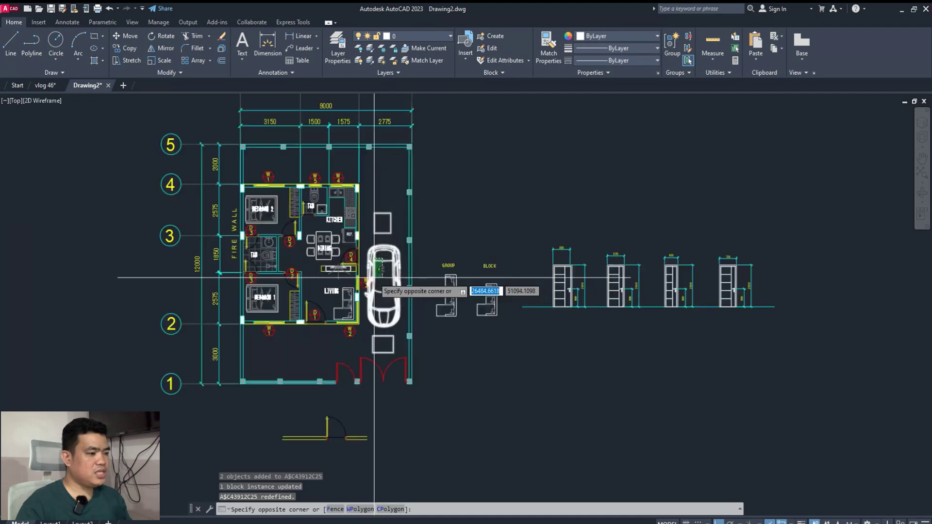
pyautogui.scroll(1, 393, 260)
pyautogui.press('Escape')
pyautogui.scroll(-5, 388, 257)
pyautogui.scroll(1, 358, 247)
pyautogui.scroll(4, 347, 253)
pyautogui.scroll(2, 359, 265)
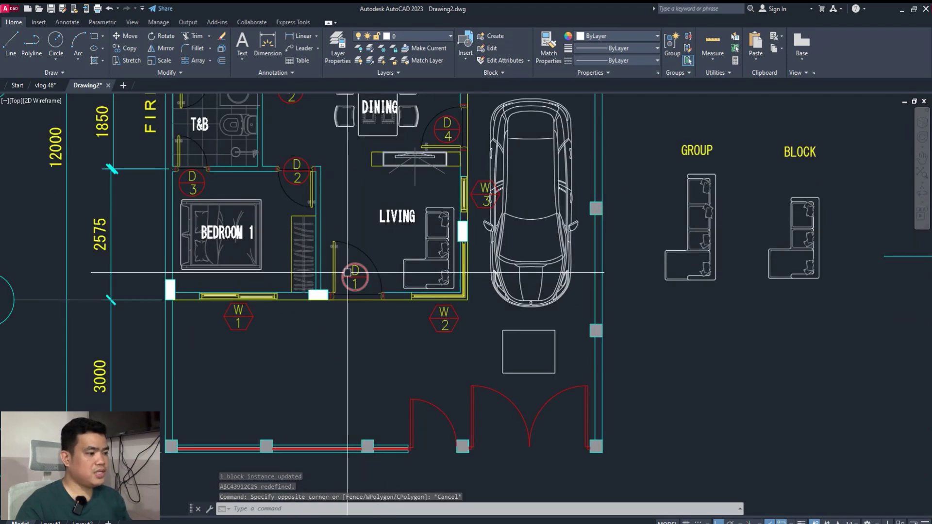
pyautogui.scroll(2, 358, 266)
pyautogui.click(384, 311)
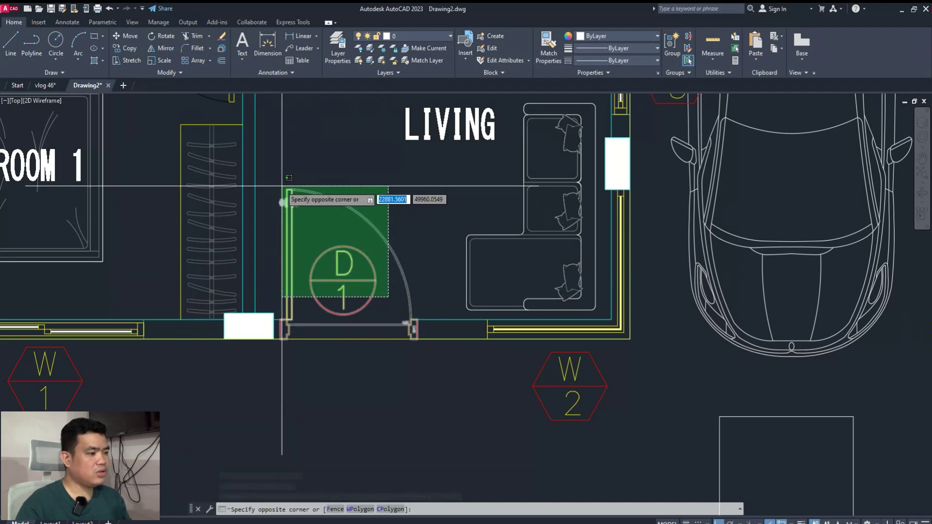
pyautogui.click(285, 195)
pyautogui.scroll(-2, 308, 312)
pyautogui.write('co')
pyautogui.press('Return')
pyautogui.click(294, 306)
pyautogui.scroll(-5, 310, 310)
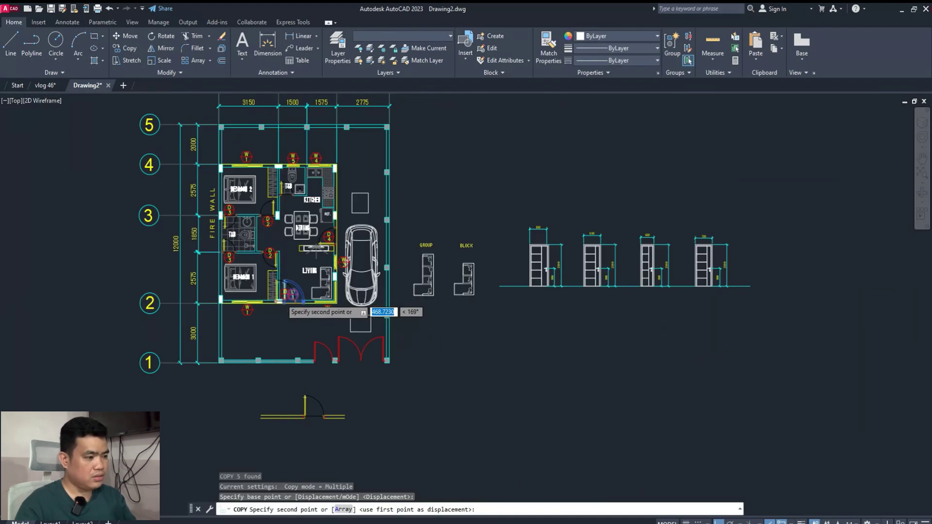
pyautogui.scroll(2, 467, 344)
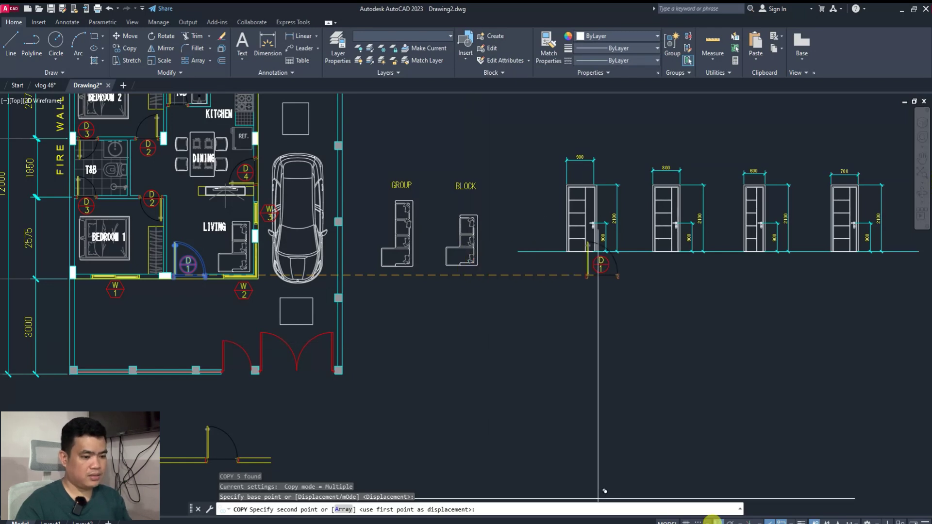
pyautogui.click(458, 334)
pyautogui.press('Escape')
pyautogui.scroll(4, 459, 334)
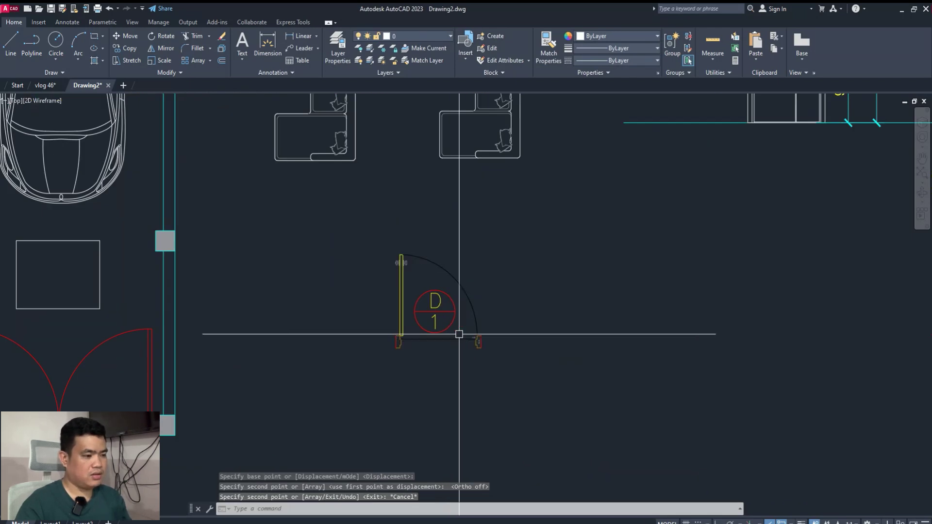
pyautogui.scroll(-1, 391, 322)
pyautogui.scroll(-3, 340, 359)
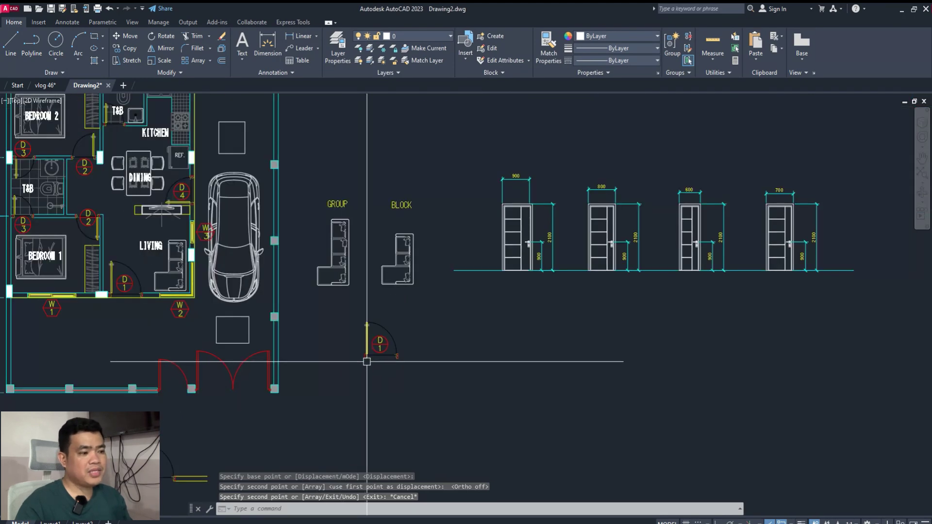
pyautogui.scroll(2, 370, 349)
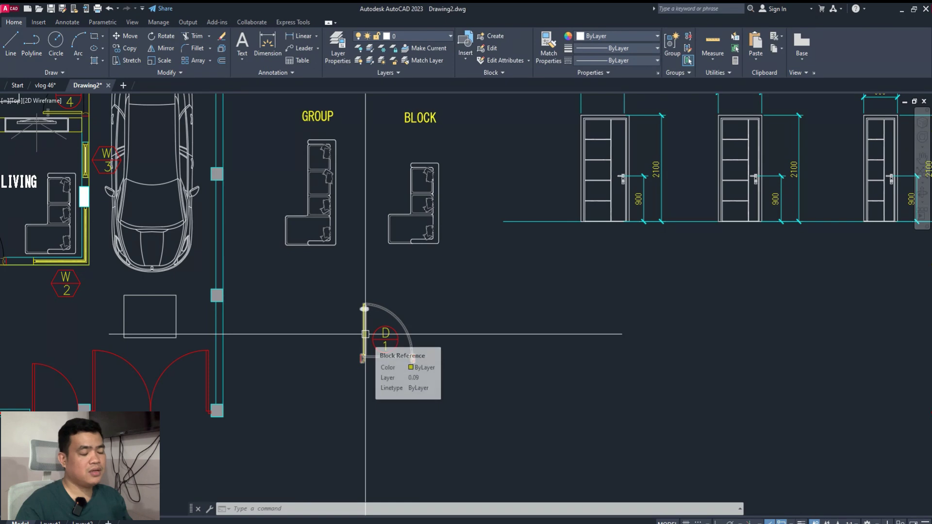
pyautogui.scroll(2, 385, 343)
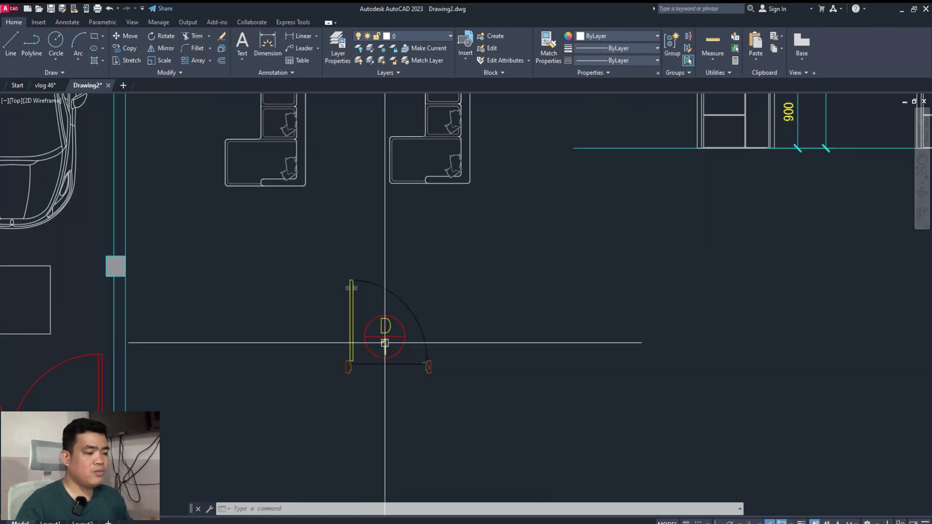
pyautogui.scroll(-2, 384, 343)
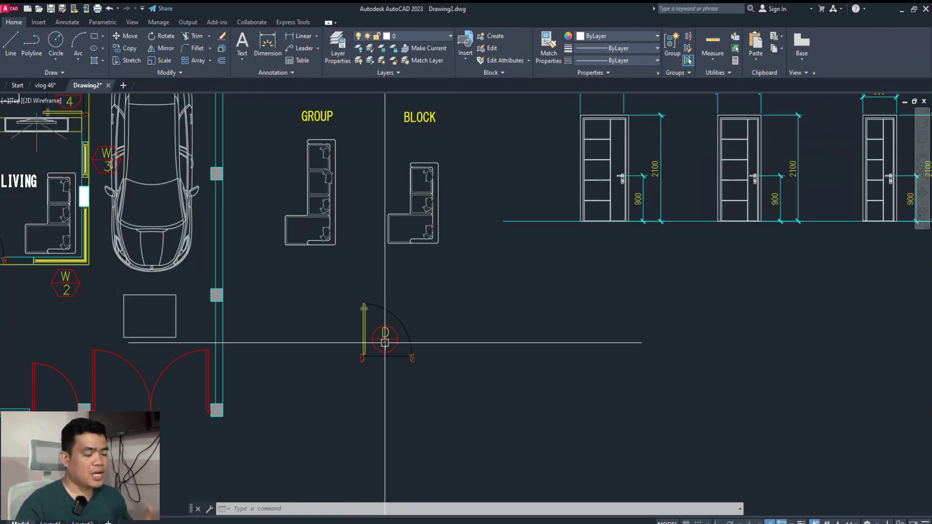
pyautogui.scroll(-3, 385, 343)
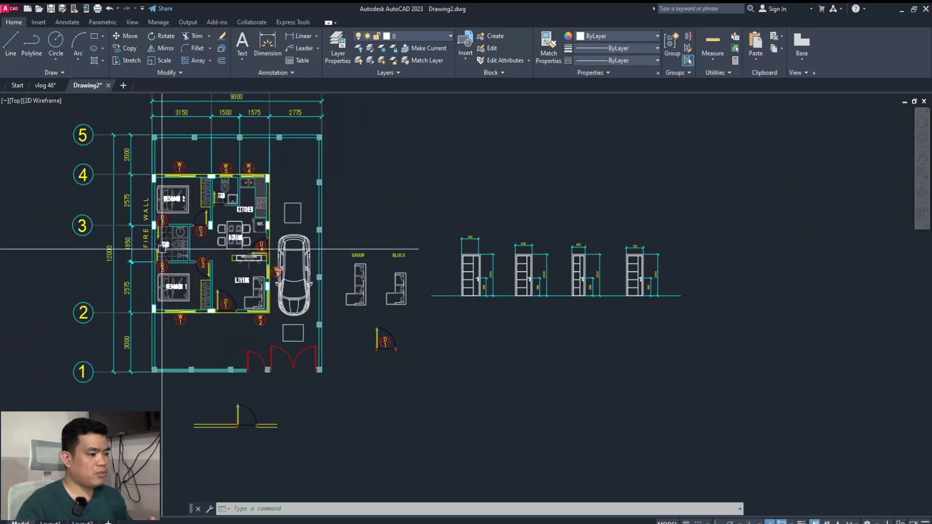
pyautogui.scroll(3, 364, 340)
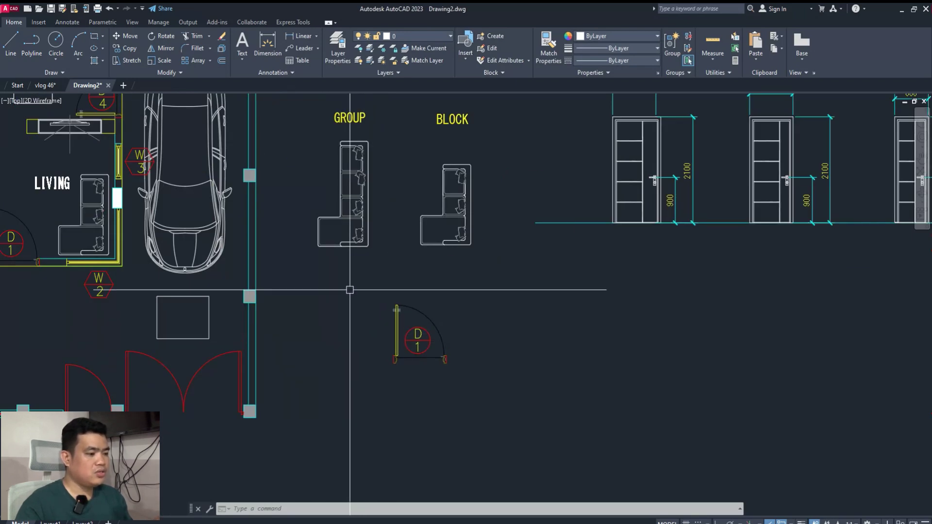
pyautogui.scroll(2, 438, 348)
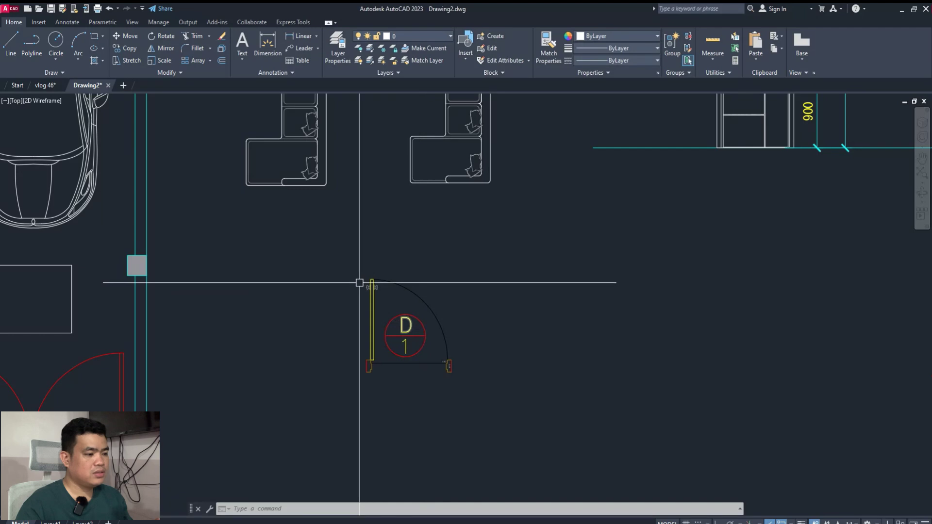
pyautogui.click(328, 251)
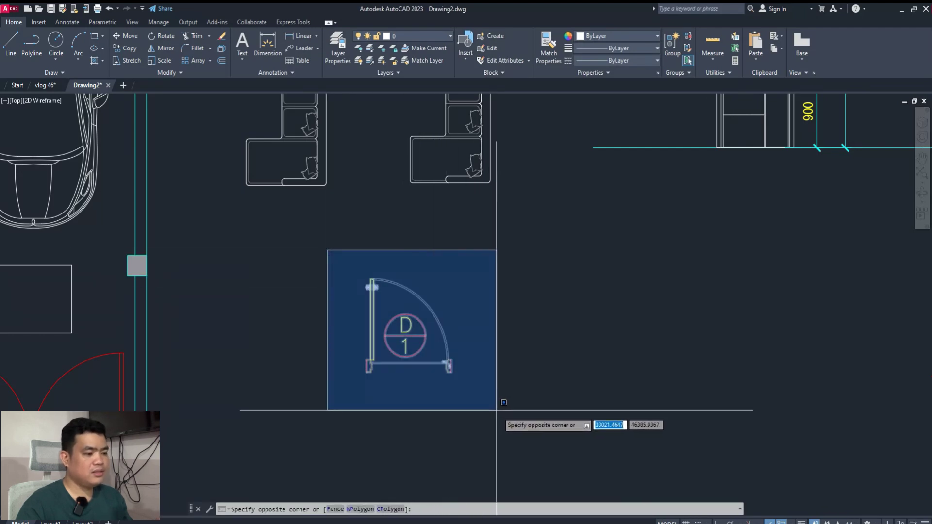
# Paste the copied D1 door as a new block to the right of the original.
pyautogui.click(461, 384)
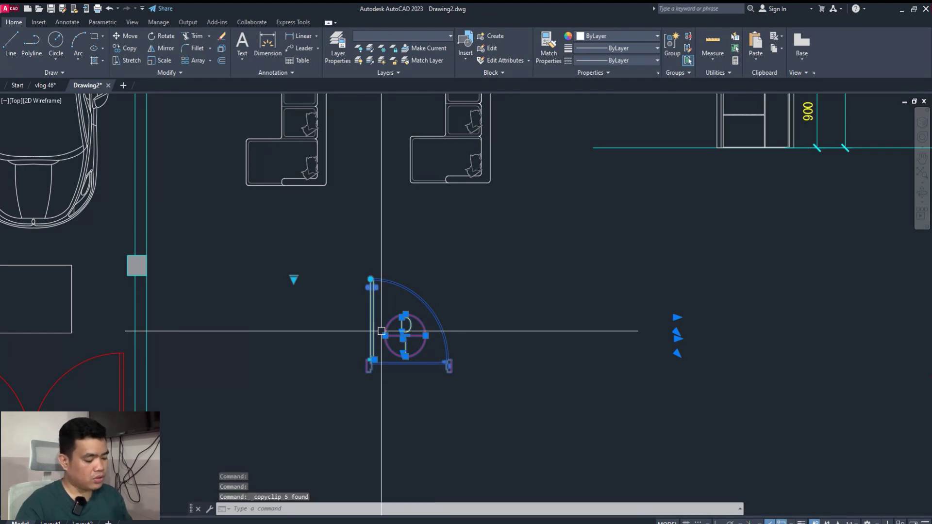
pyautogui.hotkey('ctrl', 'shift', 'v')
pyautogui.click(517, 375)
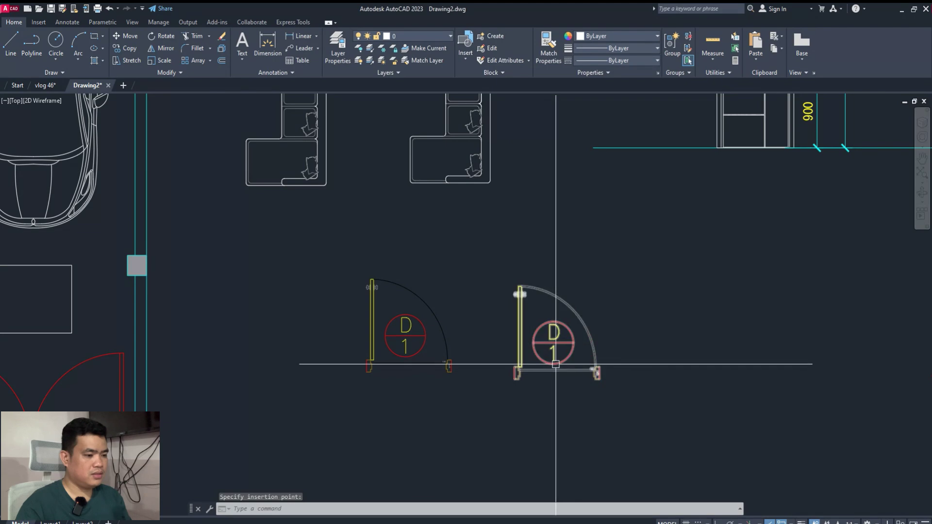
pyautogui.click(565, 361)
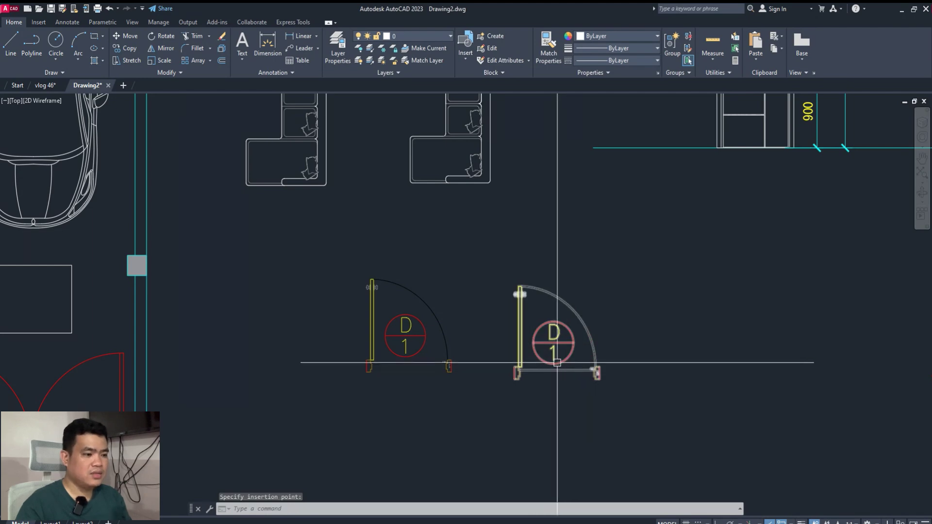
pyautogui.scroll(-5, 553, 362)
pyautogui.scroll(2, 359, 298)
# Copy the pasted door block to six spots below the sofa blocks with CO.
pyautogui.write('co')
pyautogui.press('Return')
pyautogui.click(361, 347)
pyautogui.click(472, 361)
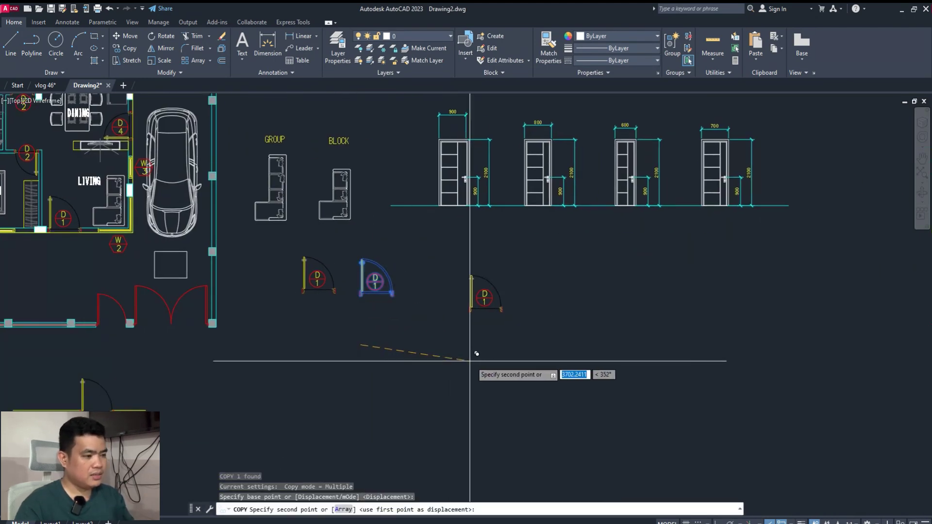
pyautogui.click(321, 418)
pyautogui.click(457, 430)
pyautogui.click(597, 374)
pyautogui.click(696, 369)
pyautogui.click(675, 457)
pyautogui.press('Escape')
pyautogui.scroll(2, 349, 316)
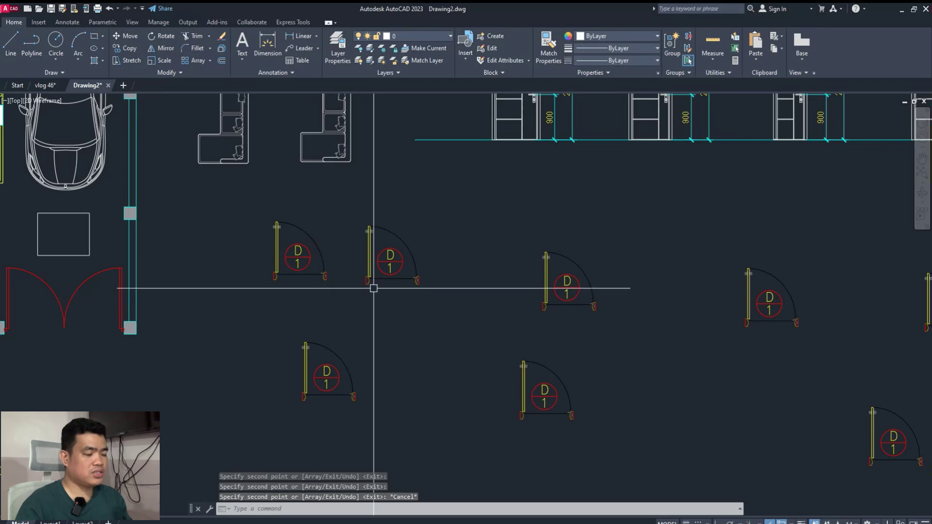
pyautogui.doubleClick(389, 253)
# Edit the pasted door block in place, changing its tag number from 1 to 2.
pyautogui.press('Escape')
pyautogui.scroll(3, 357, 218)
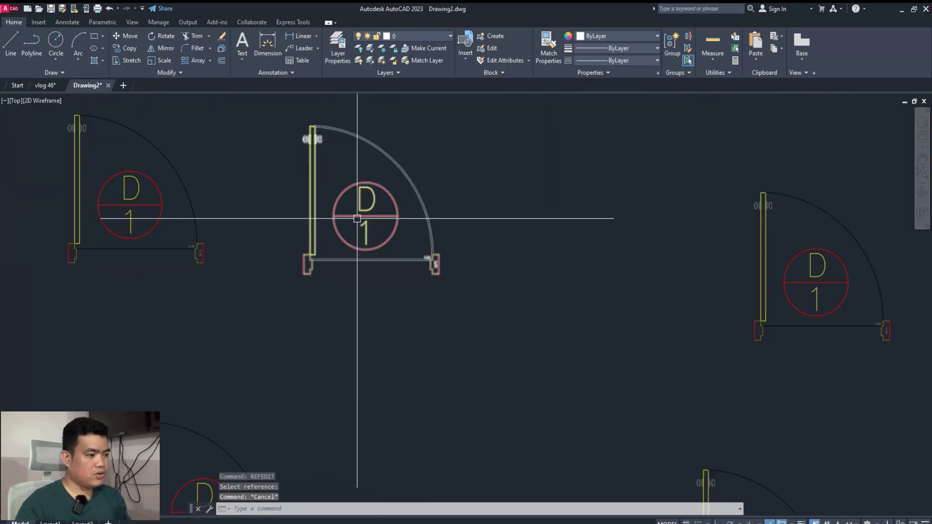
pyautogui.write('REF')
pyautogui.press('Return')
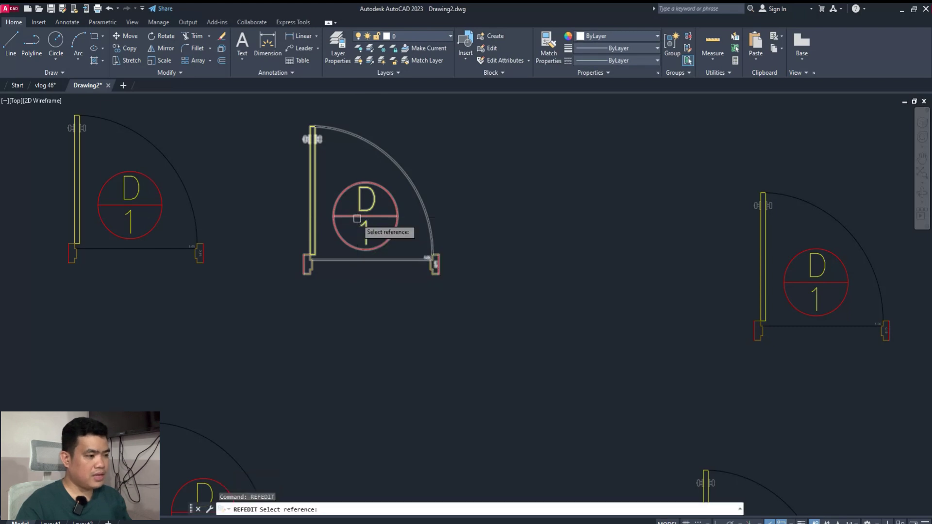
pyautogui.click(361, 217)
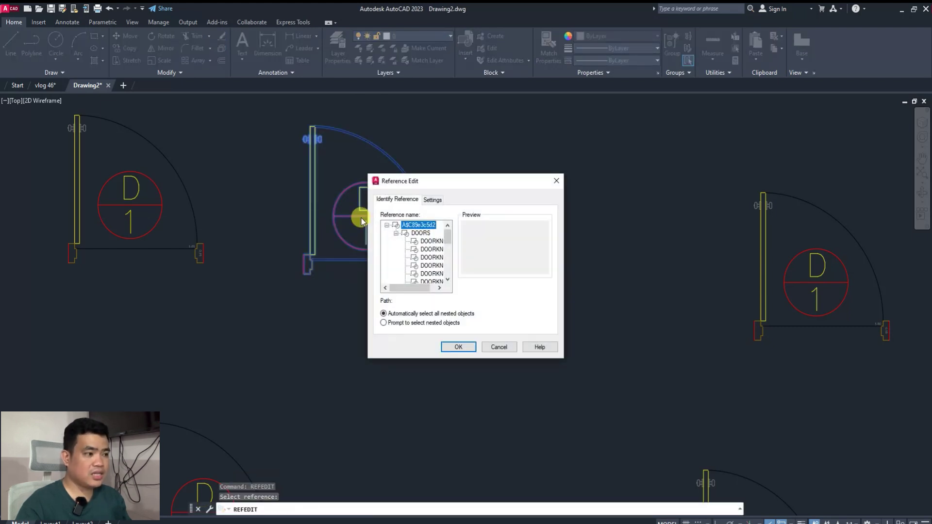
pyautogui.click(459, 348)
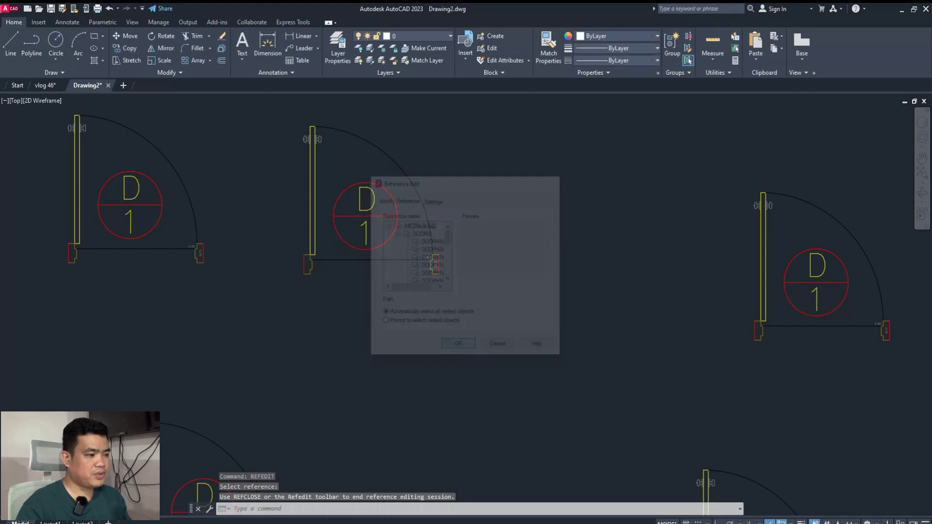
pyautogui.scroll(-5, 377, 248)
pyautogui.scroll(3, 339, 229)
pyautogui.scroll(3, 380, 241)
pyautogui.scroll(2, 417, 235)
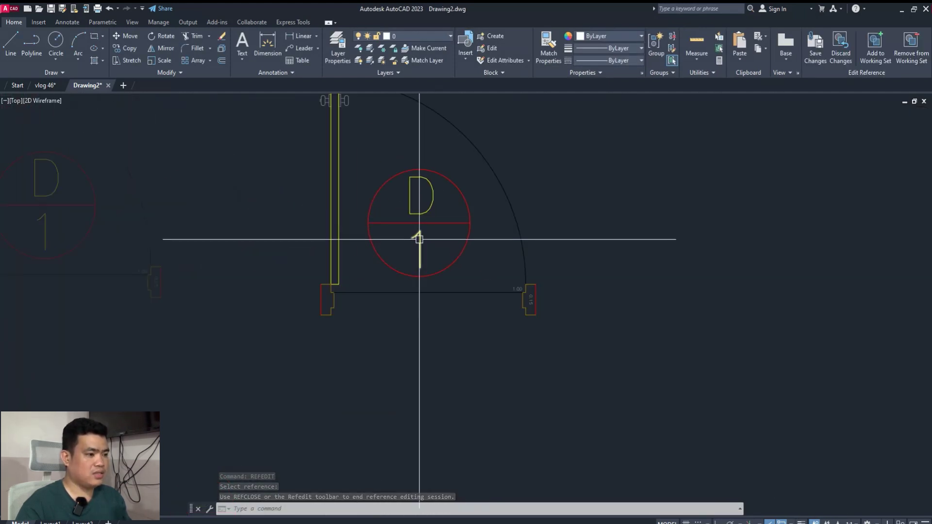
pyautogui.doubleClick(420, 238)
pyautogui.write('2')
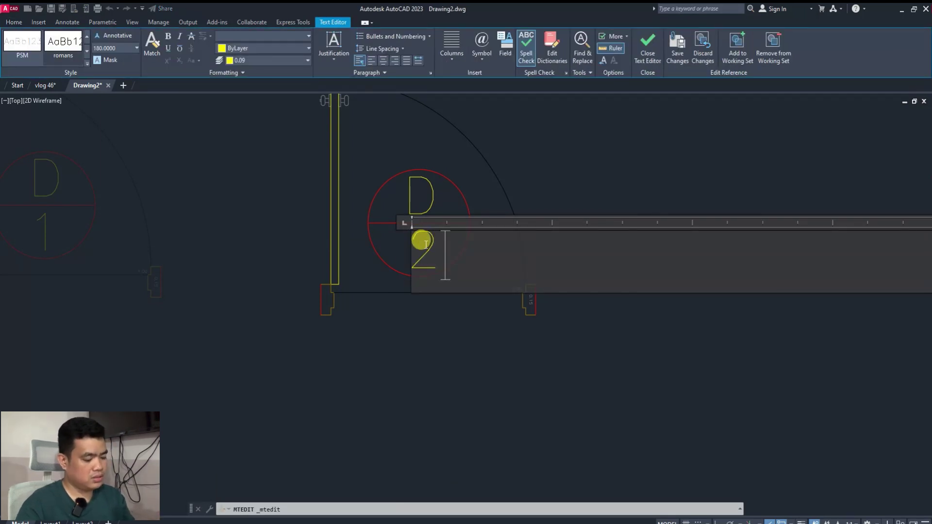
pyautogui.click(407, 360)
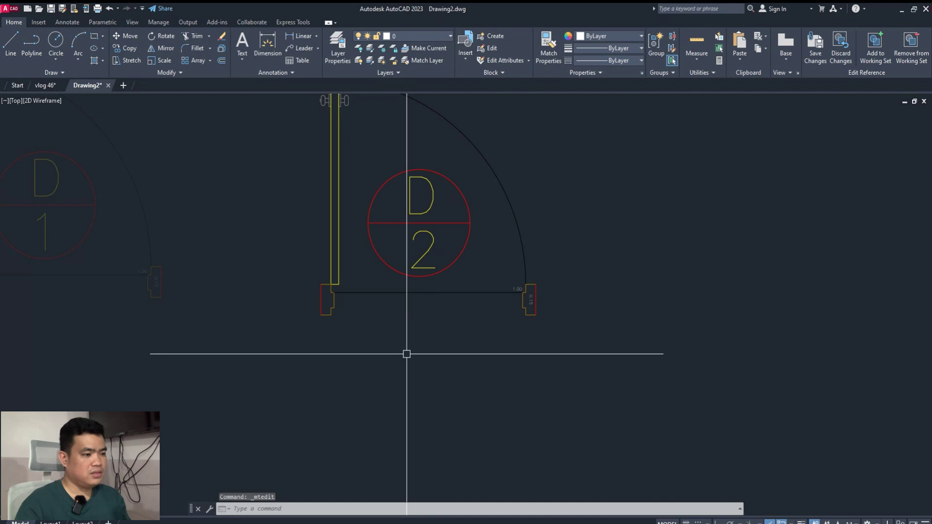
pyautogui.press('Escape')
pyautogui.write('re')
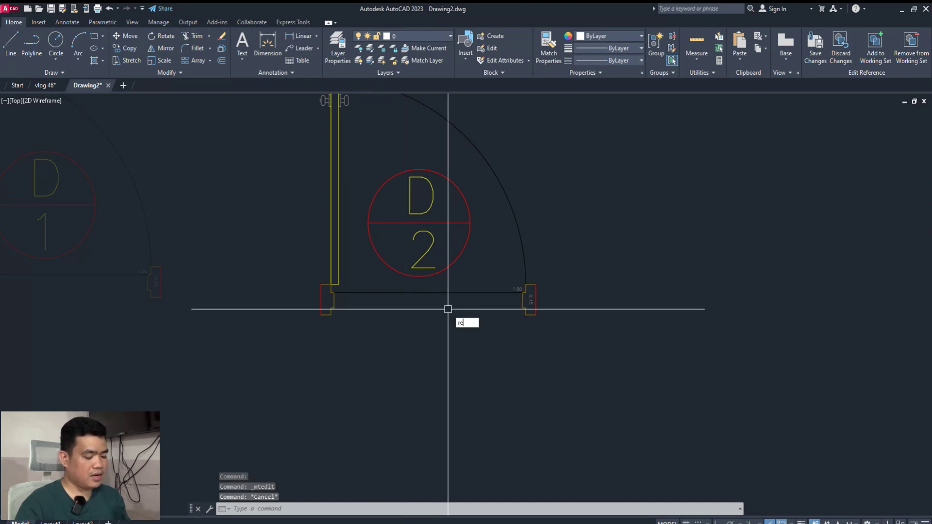
# Close the reference edit, saving the D2 change to all door copies.
pyautogui.write('fc')
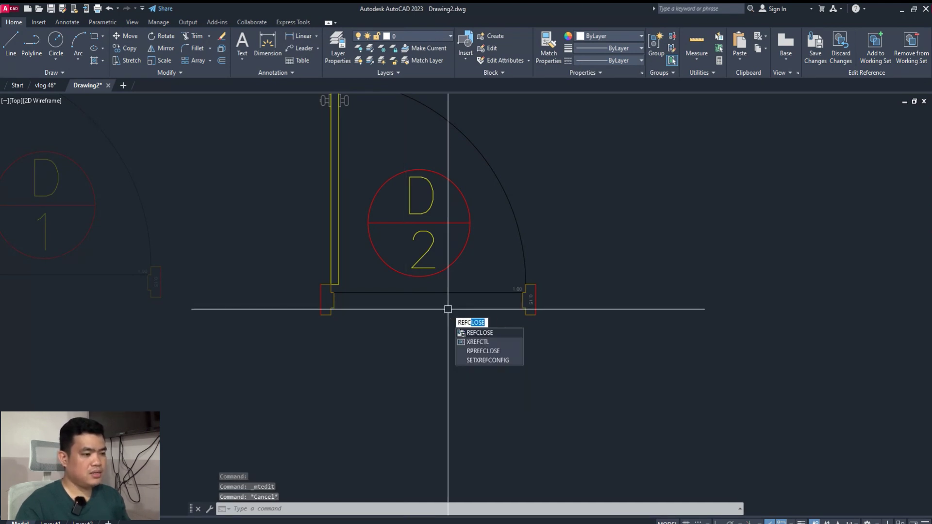
pyautogui.press('Return')
pyautogui.click(473, 336)
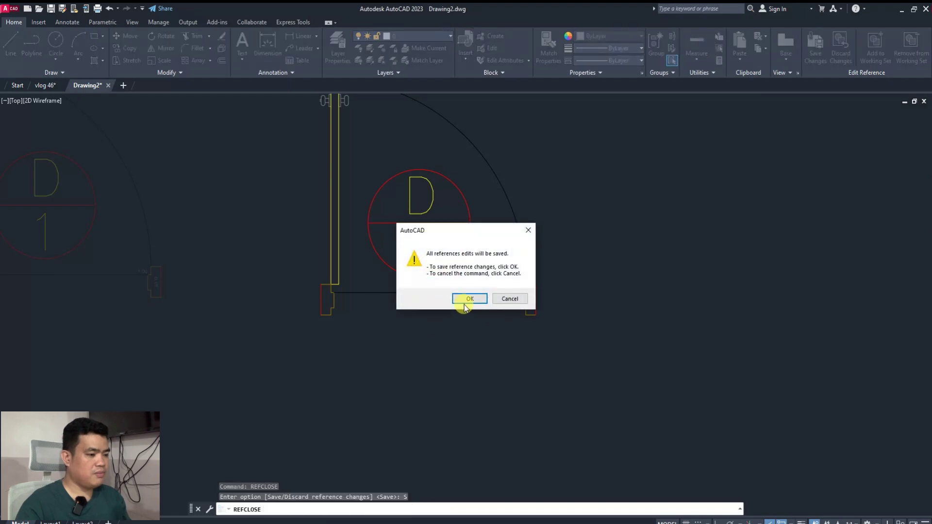
pyautogui.click(466, 300)
pyautogui.scroll(-3, 460, 306)
pyautogui.scroll(-3, 552, 317)
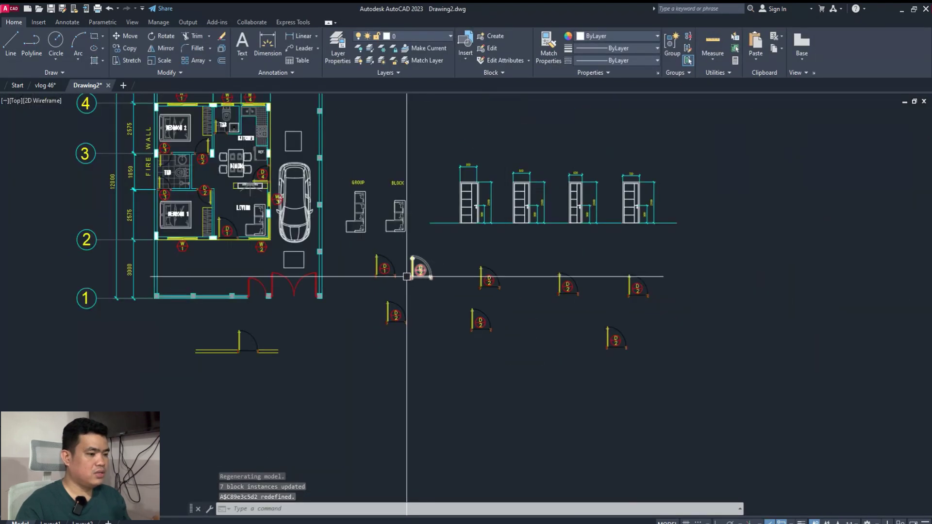
# Erase the 12 door sample blocks below the floor plan.
pyautogui.scroll(2, 552, 317)
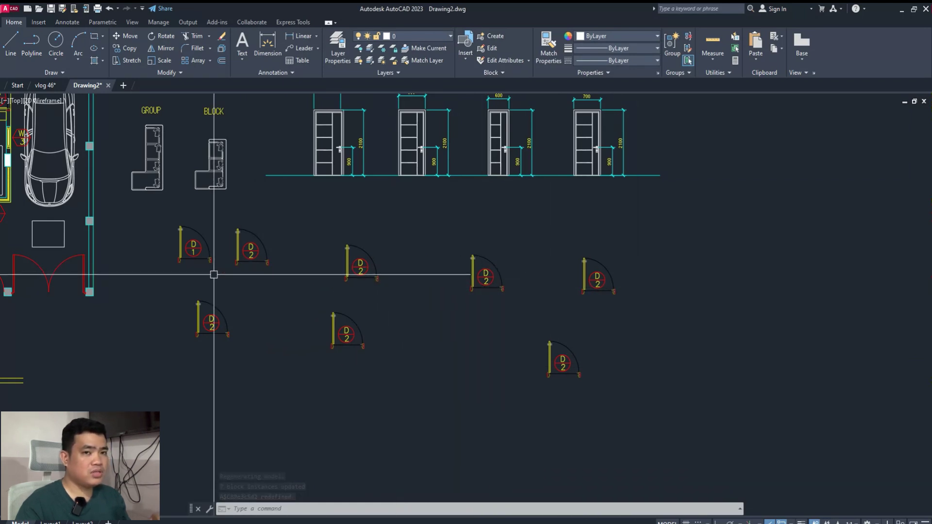
pyautogui.scroll(-2, 286, 293)
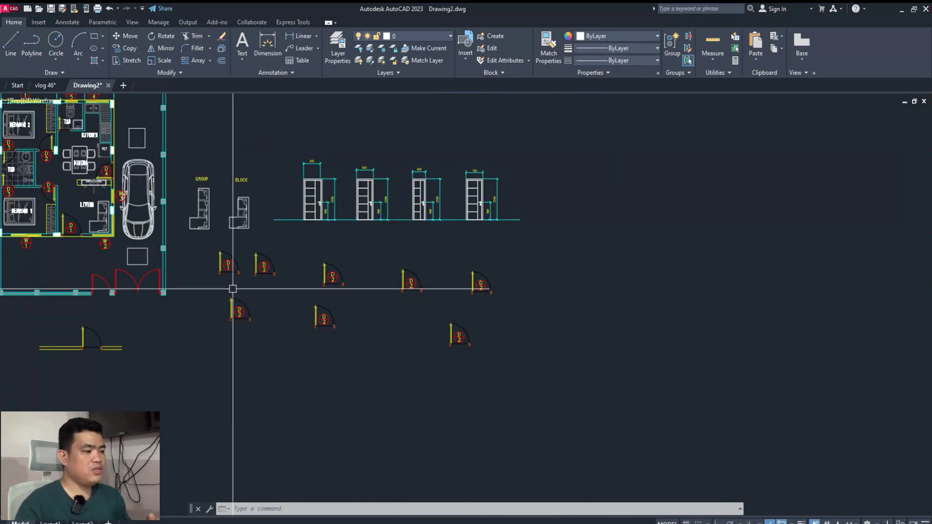
pyautogui.moveTo(234, 289); pyautogui.dragTo(404, 364, button='middle')
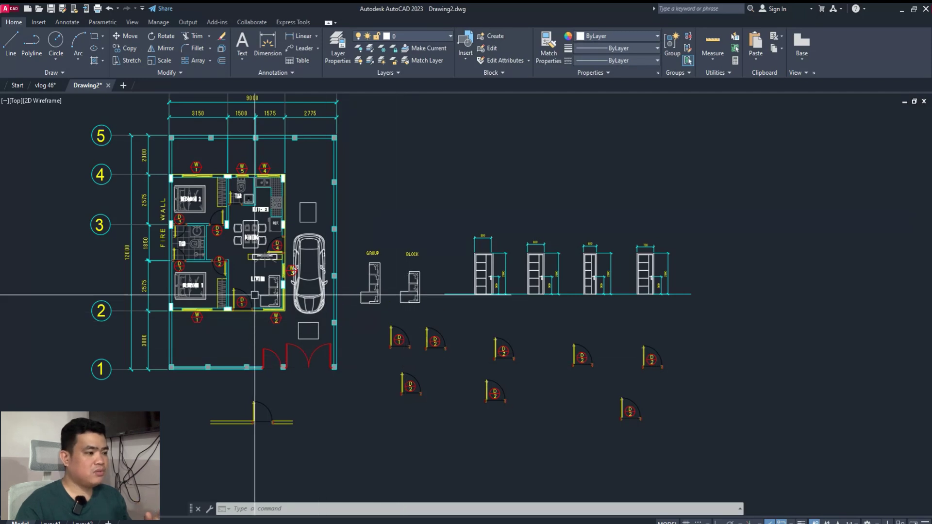
pyautogui.scroll(2, 167, 230)
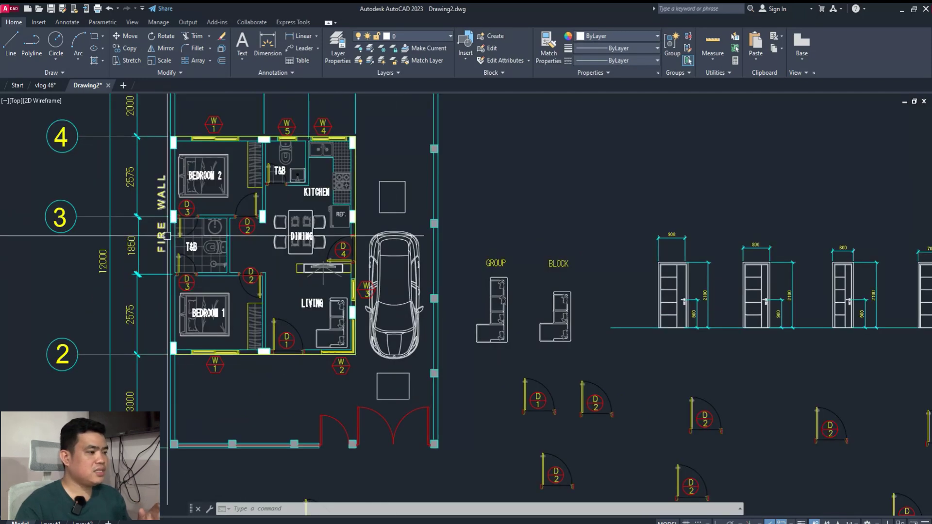
pyautogui.scroll(3, 166, 230)
pyautogui.scroll(-5, 185, 204)
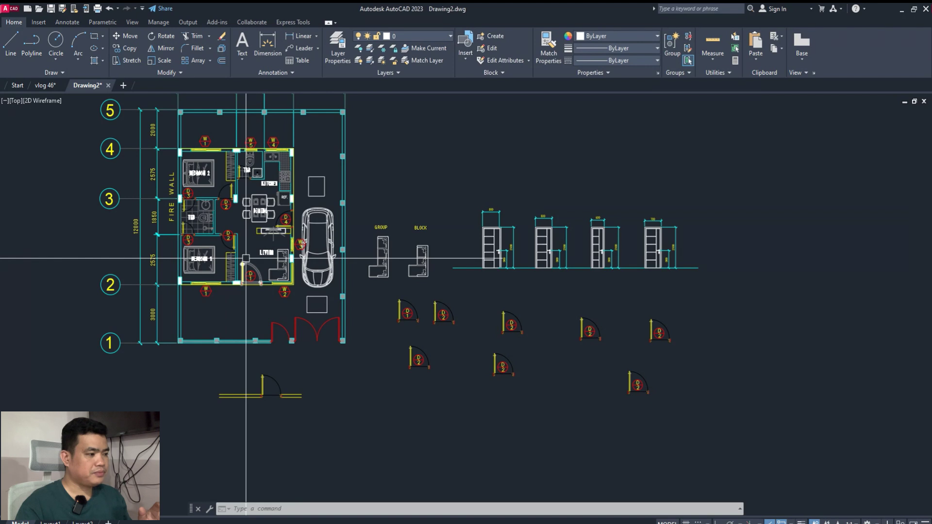
pyautogui.moveTo(246, 260)
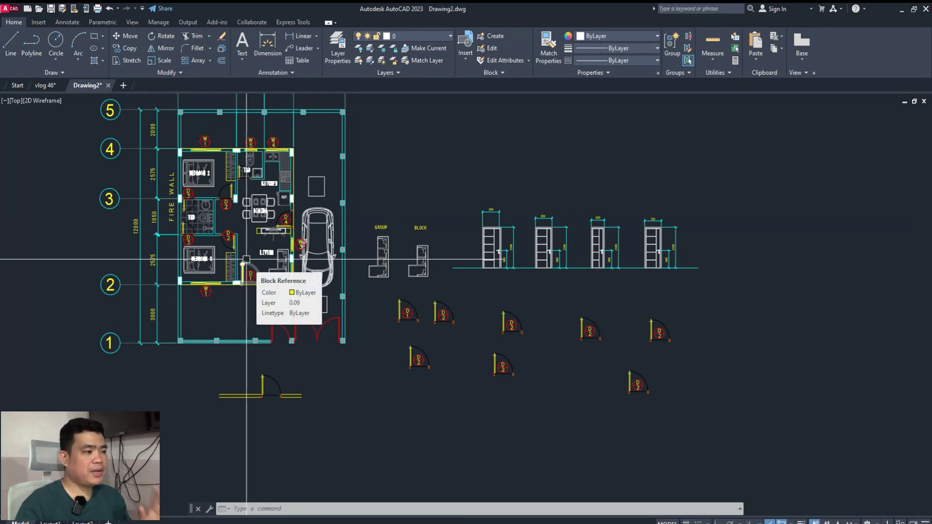
pyautogui.click(541, 367)
pyautogui.press('Escape')
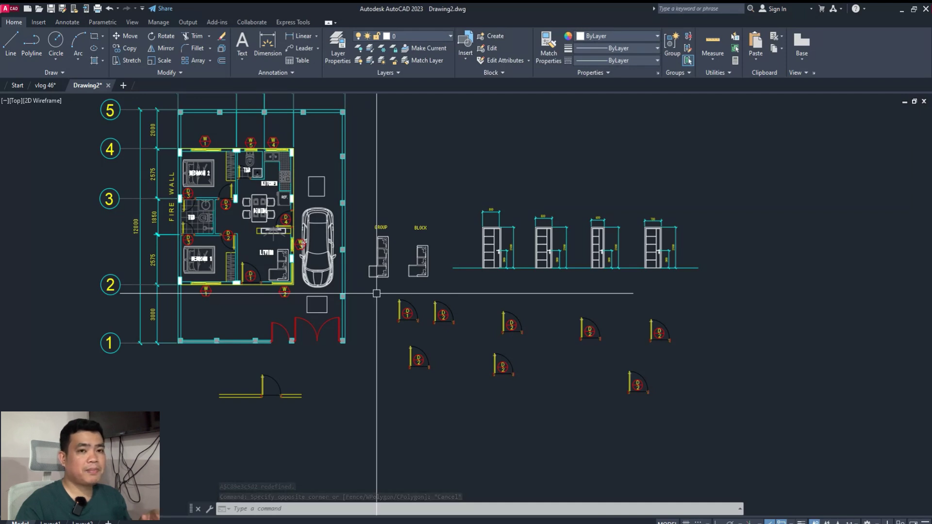
pyautogui.click(378, 294)
pyautogui.press('Escape')
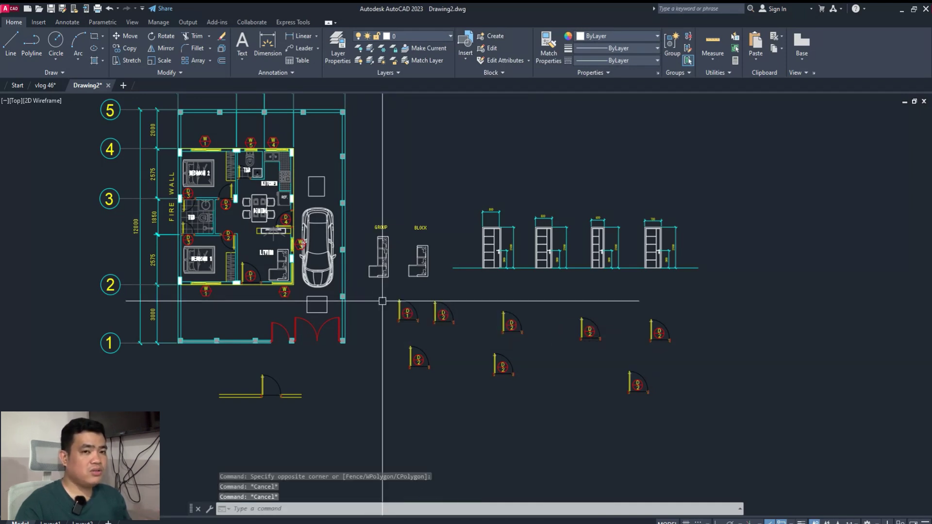
pyautogui.click(728, 411)
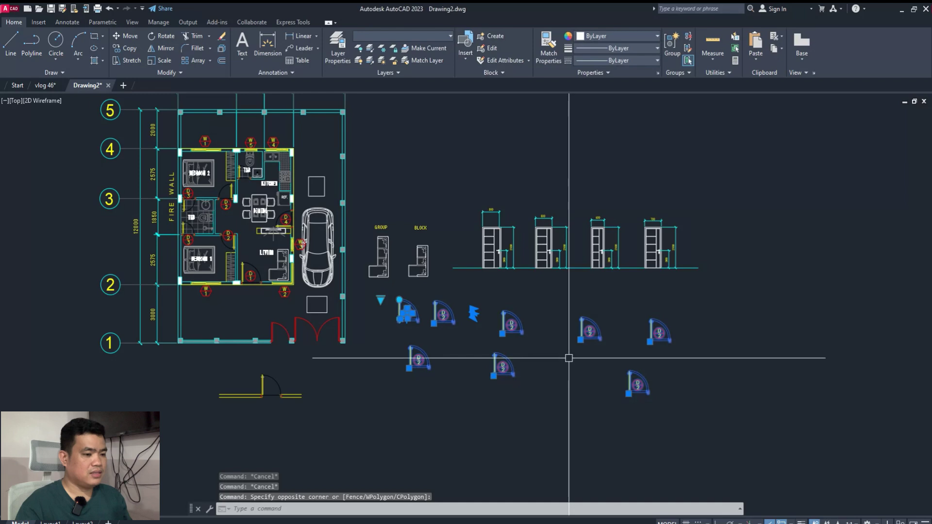
pyautogui.write('c')
pyautogui.press('Return')
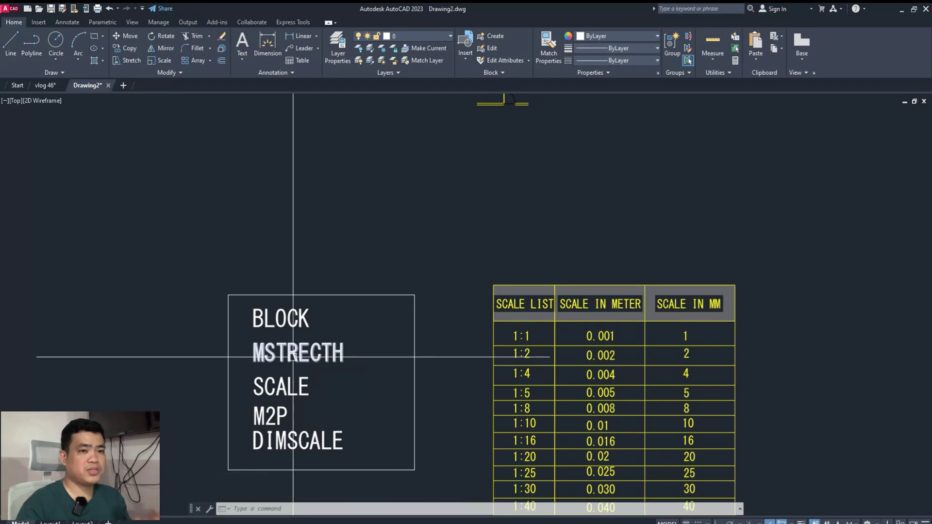
pyautogui.scroll(-2, 295, 356)
pyautogui.scroll(4, 414, 197)
pyautogui.scroll(2, 466, 177)
pyautogui.scroll(2, 479, 173)
pyautogui.click(314, 112)
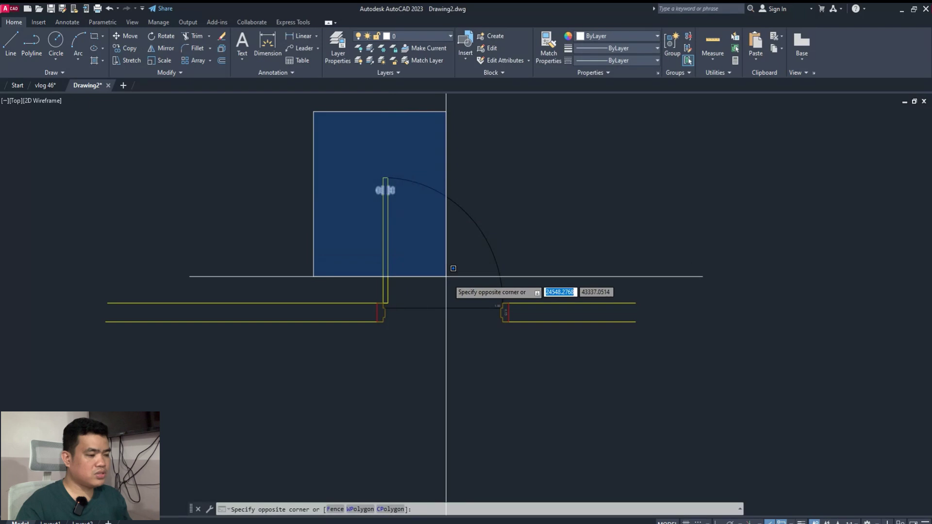
pyautogui.press('Escape')
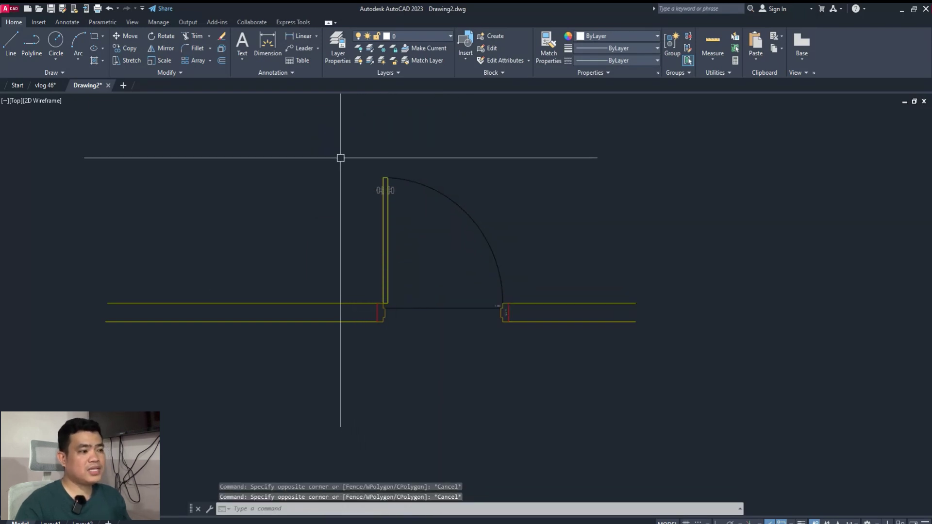
pyautogui.click(339, 152)
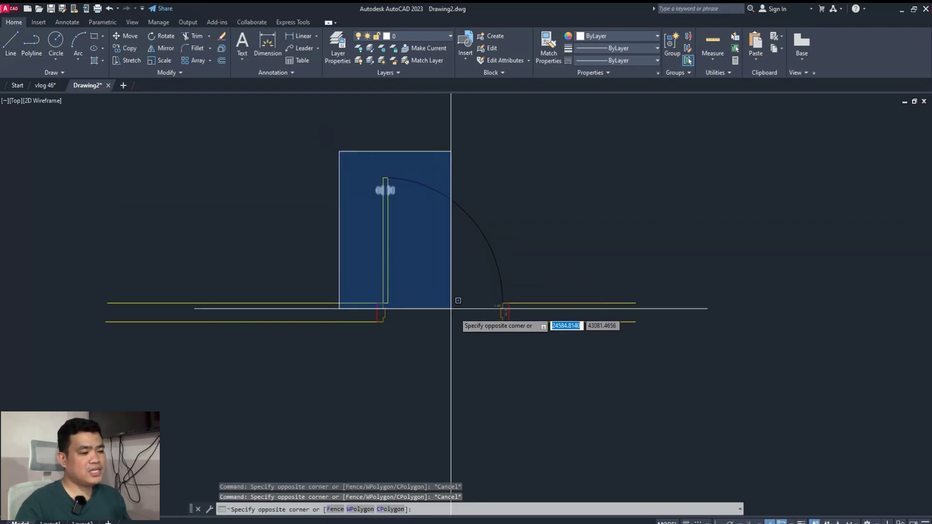
pyautogui.click(536, 367)
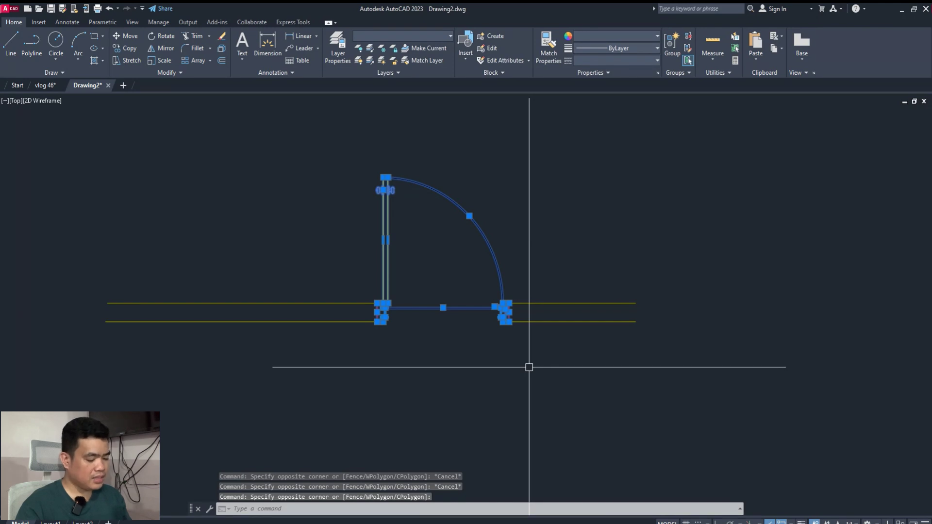
pyautogui.write('co')
pyautogui.press('Return')
pyautogui.click(521, 369)
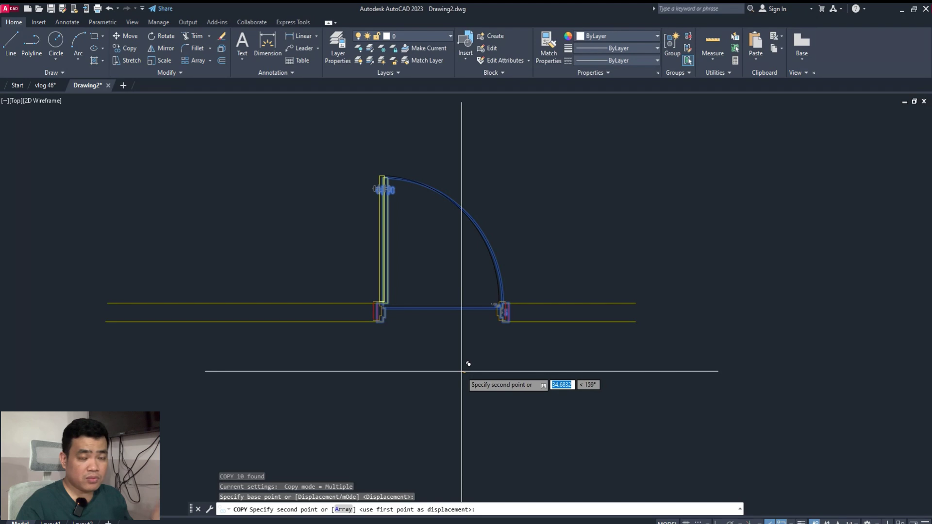
pyautogui.scroll(-2, 468, 364)
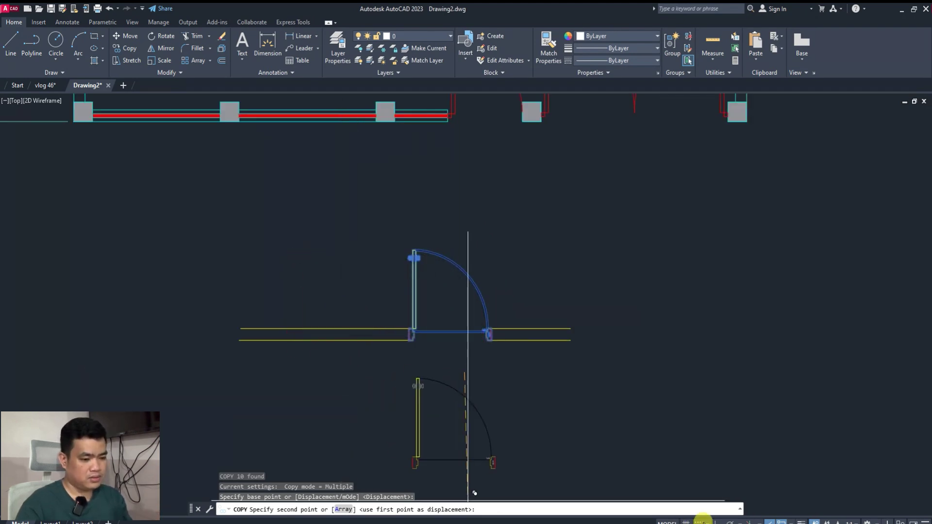
pyautogui.click(316, 387)
pyautogui.press('Escape')
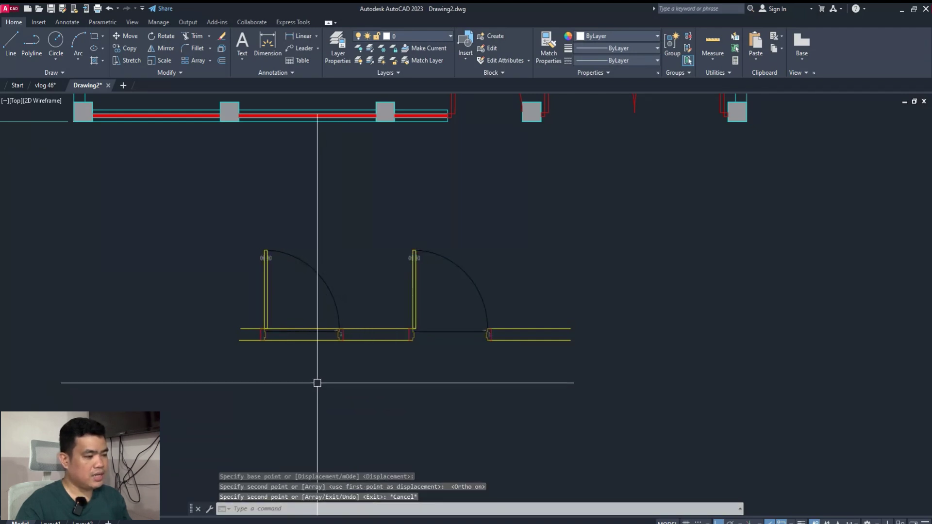
pyautogui.click(374, 226)
pyautogui.click(500, 379)
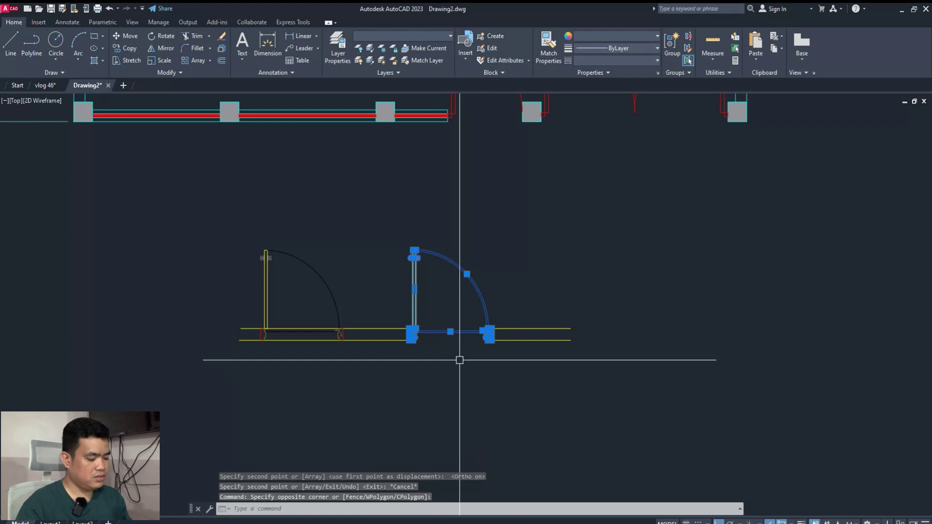
pyautogui.write('e')
pyautogui.press('Return')
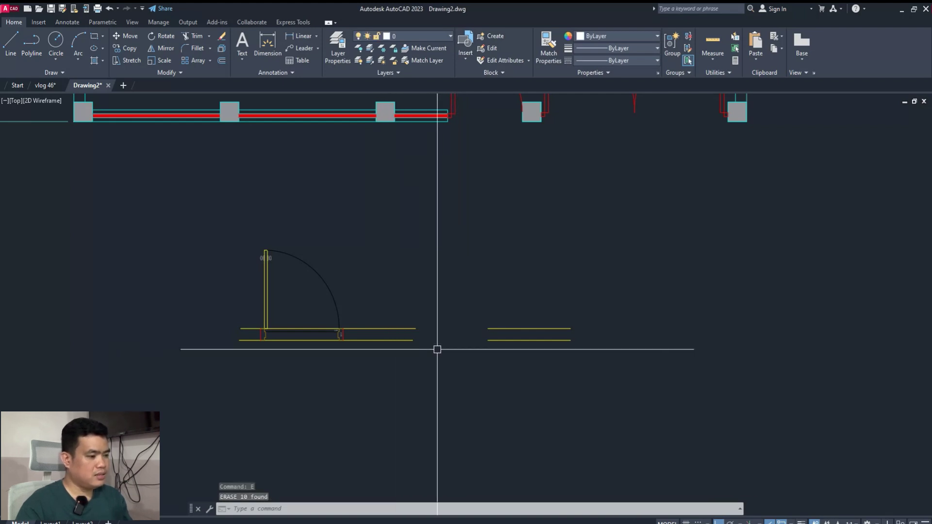
pyautogui.click(501, 341)
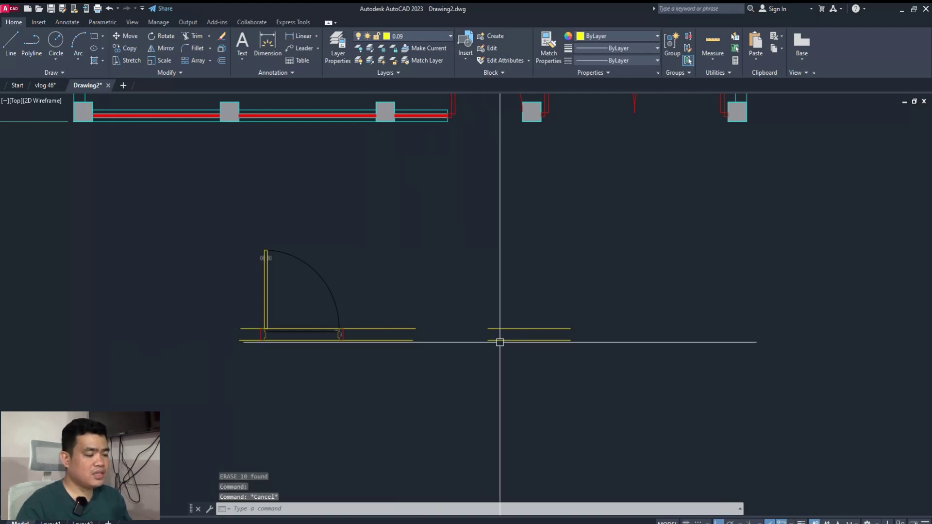
pyautogui.write('r')
pyautogui.press('Return')
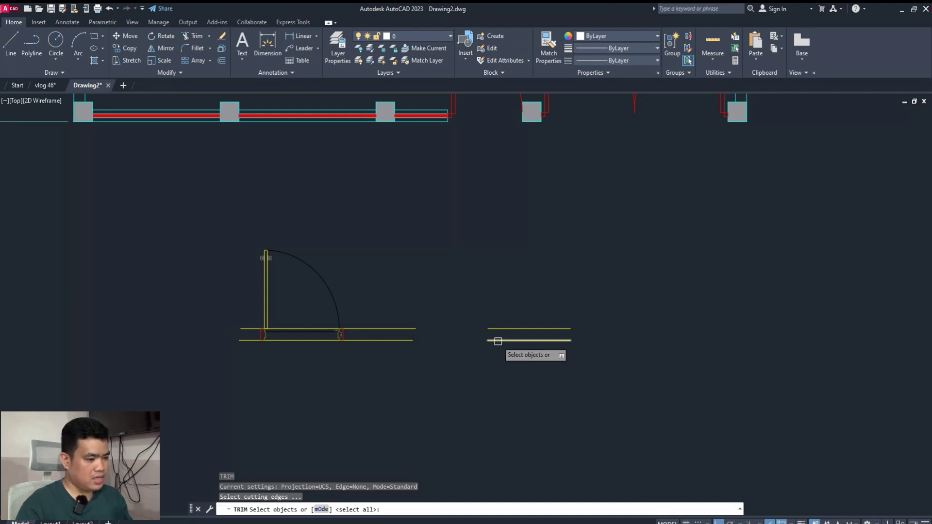
pyautogui.click(497, 341)
pyautogui.press('Escape')
pyautogui.click(492, 340)
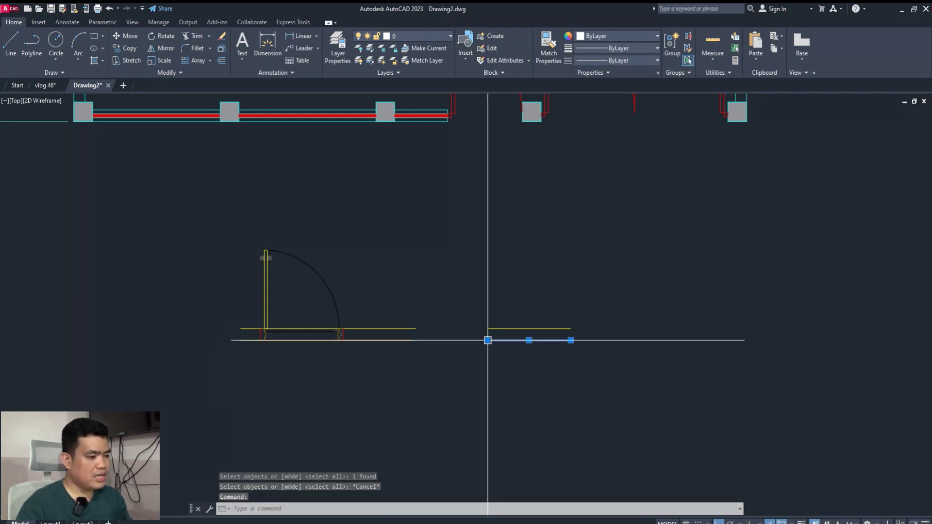
pyautogui.press('Escape')
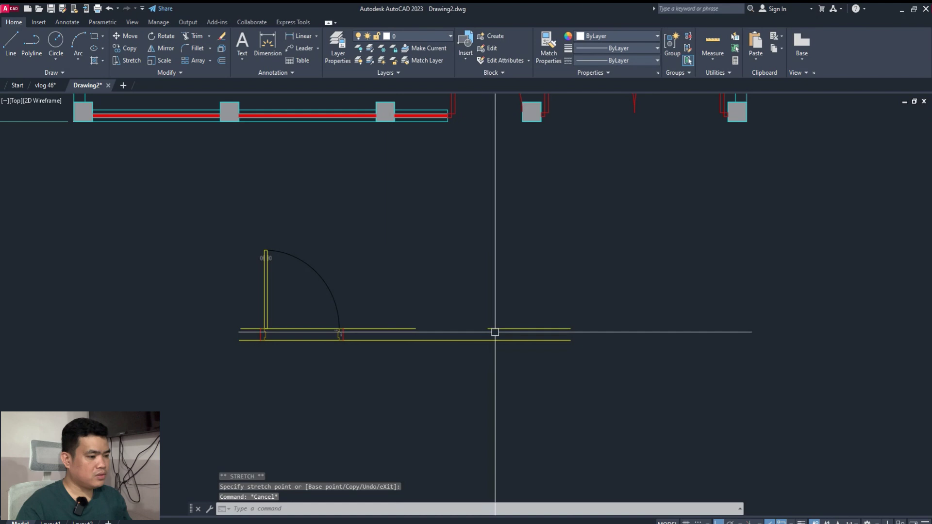
pyautogui.click(491, 333)
pyautogui.click(488, 328)
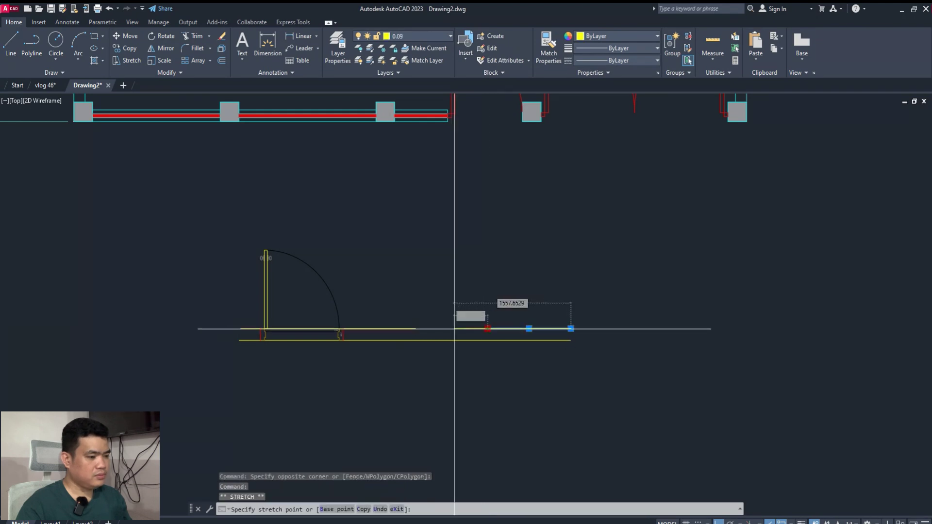
pyautogui.click(416, 329)
pyautogui.press('Escape')
pyautogui.scroll(4, 316, 343)
pyautogui.moveTo(280, 327); pyautogui.dragTo(282, 327, button='middle')
pyautogui.write('tr')
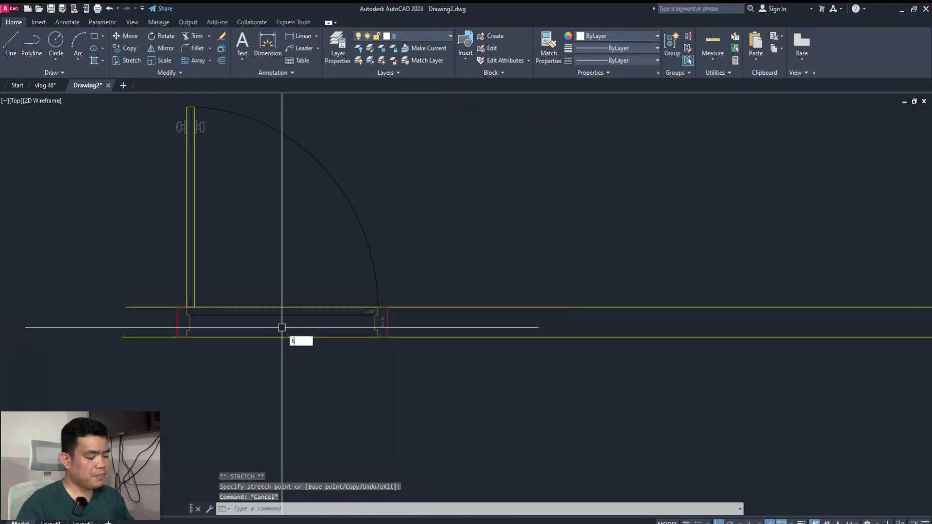
pyautogui.press('Return')
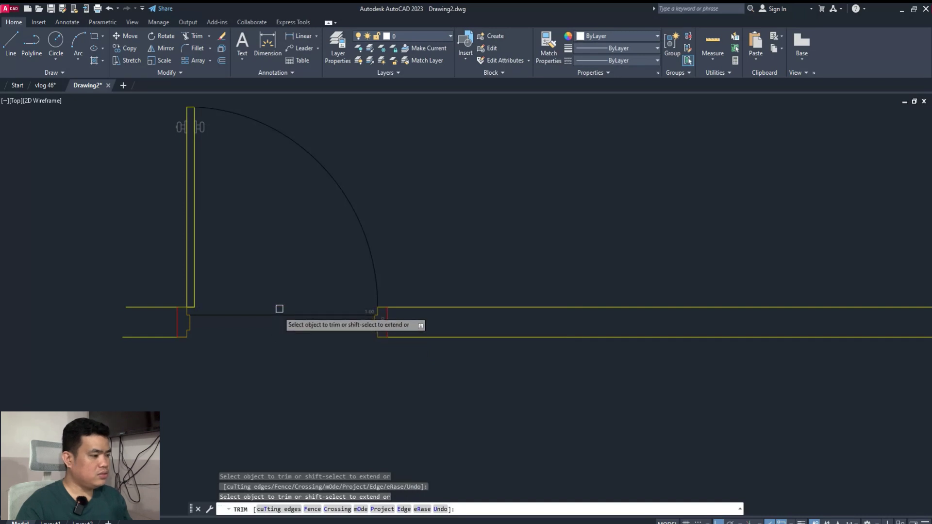
pyautogui.press('Escape')
pyautogui.scroll(-5, 271, 383)
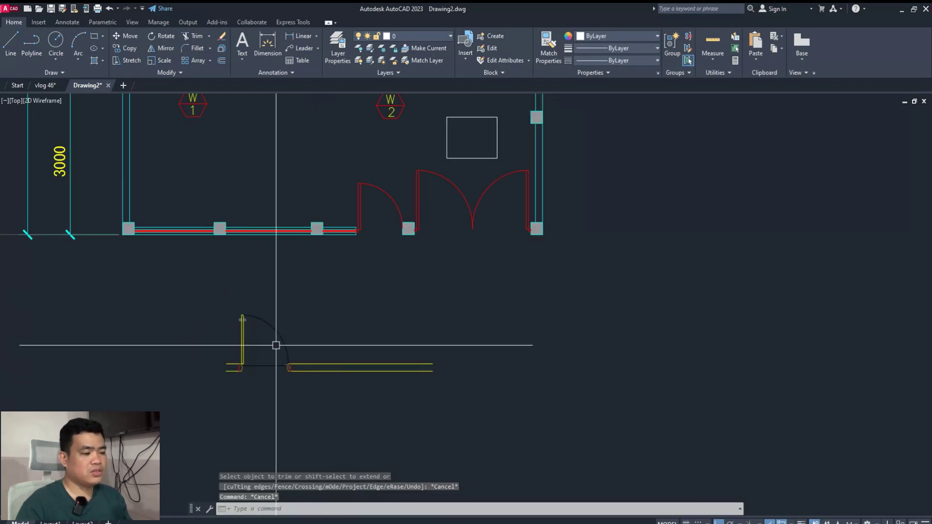
pyautogui.hotkey('ctrl', 'z')
pyautogui.hotkey('ctrl', 'z')
pyautogui.hotkey('ctrl', 'z')
pyautogui.hotkey('ctrl', 'z')
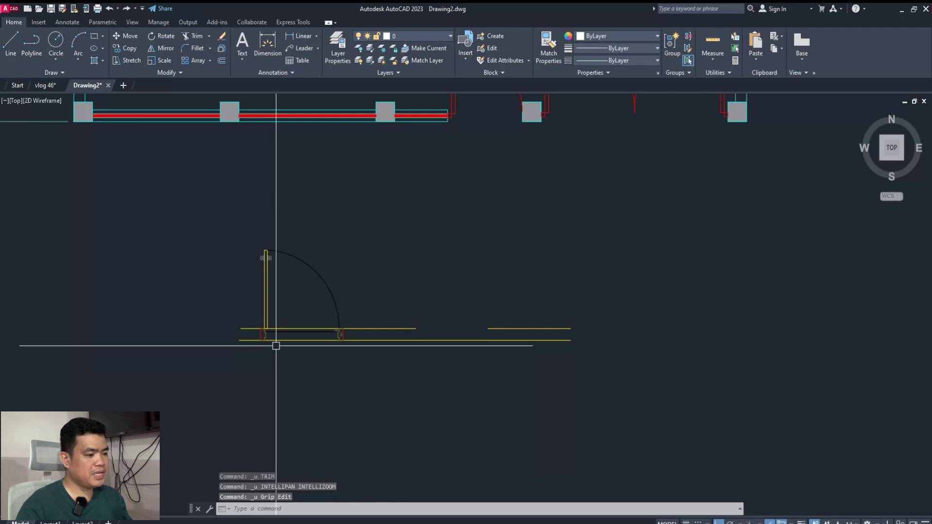
pyautogui.hotkey('ctrl', 'z')
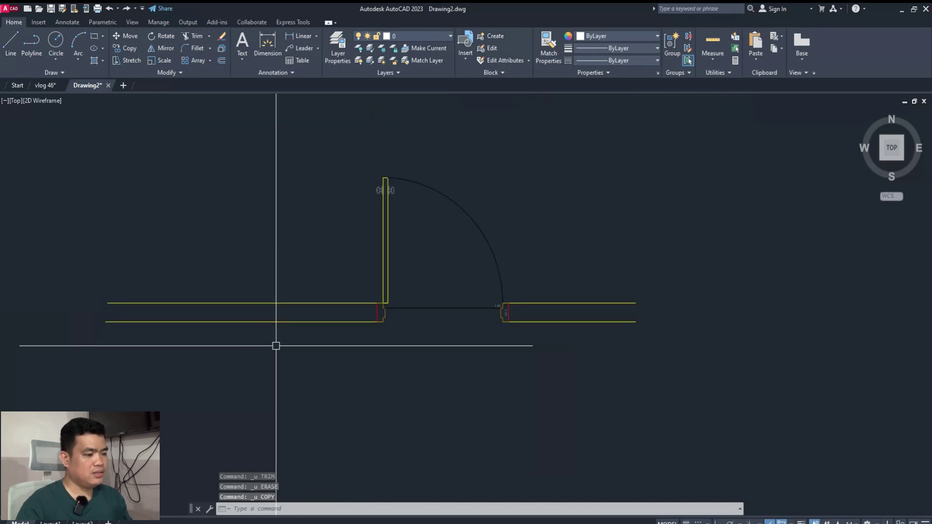
pyautogui.scroll(-5, 346, 356)
pyautogui.scroll(3, 377, 294)
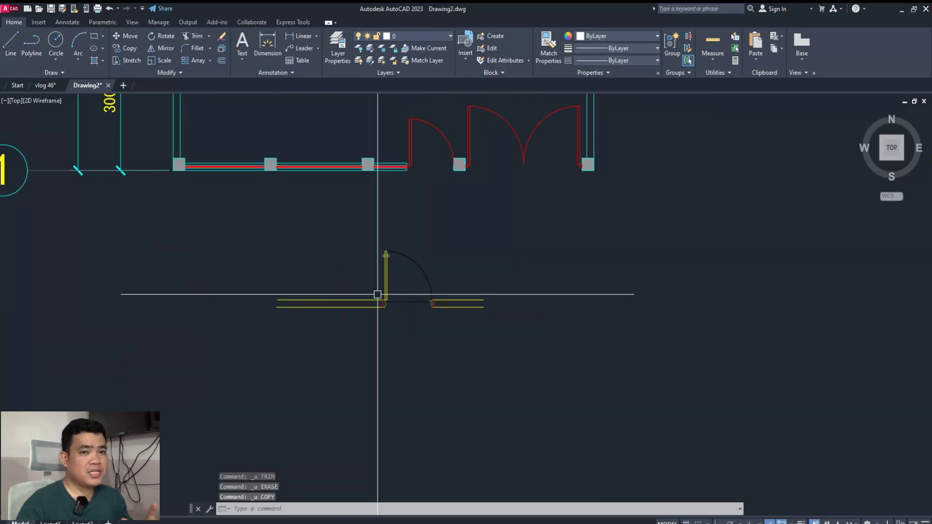
pyautogui.scroll(-3, 377, 294)
pyautogui.moveTo(326, 426); pyautogui.dragTo(395, 237, button='middle')
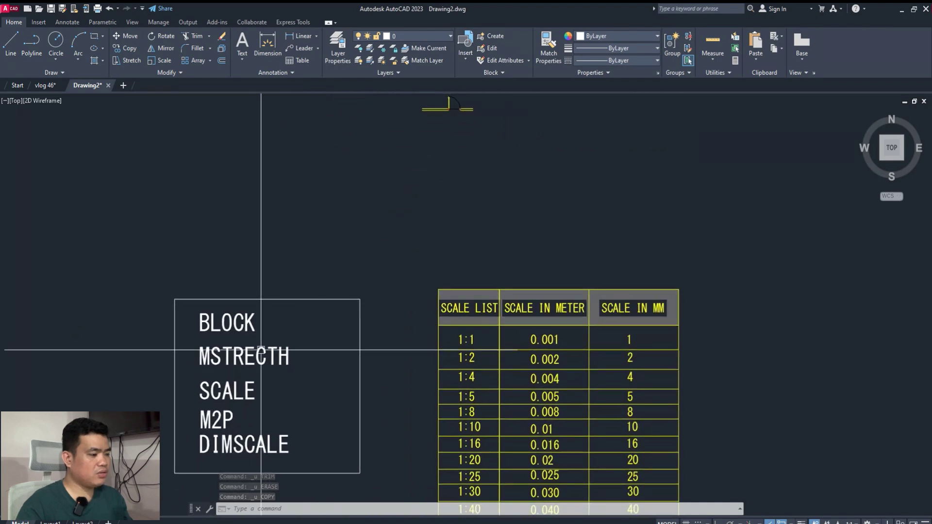
# Enclose the door opening in an MSTRETCH crossing window.
pyautogui.scroll(2, 462, 152)
pyautogui.moveTo(462, 152); pyautogui.dragTo(410, 354, button='middle')
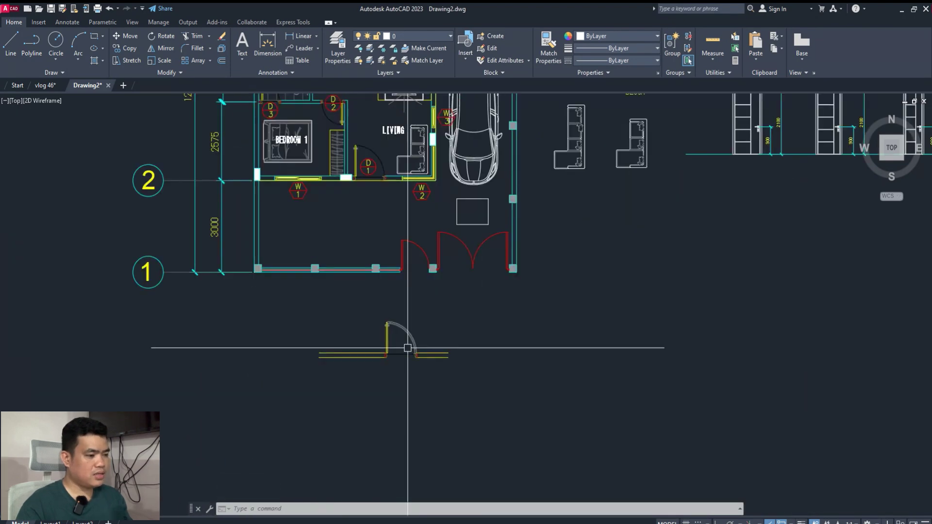
pyautogui.scroll(3, 391, 363)
pyautogui.write('MS')
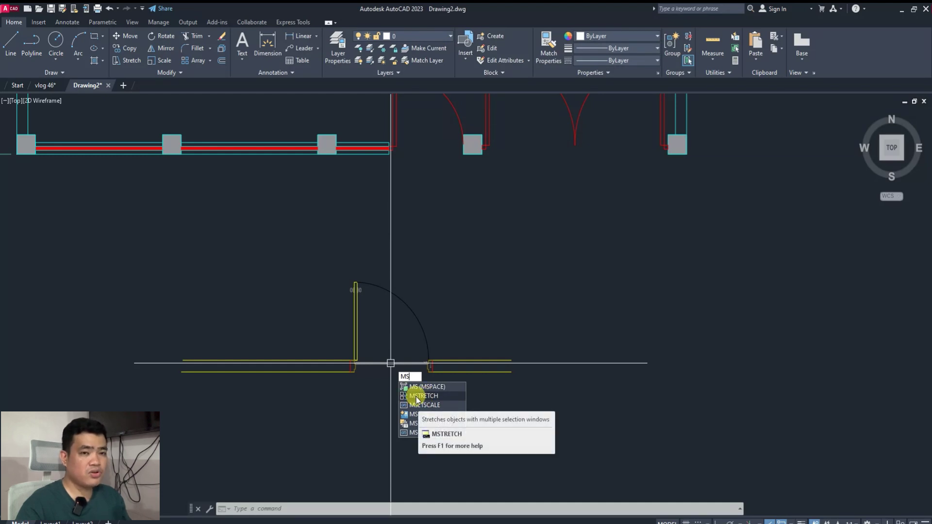
pyautogui.click(416, 397)
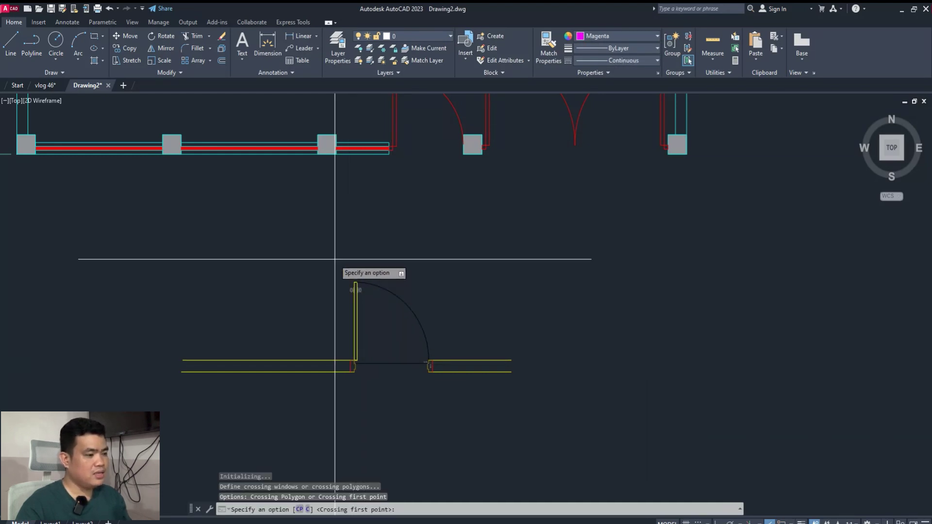
pyautogui.click(329, 248)
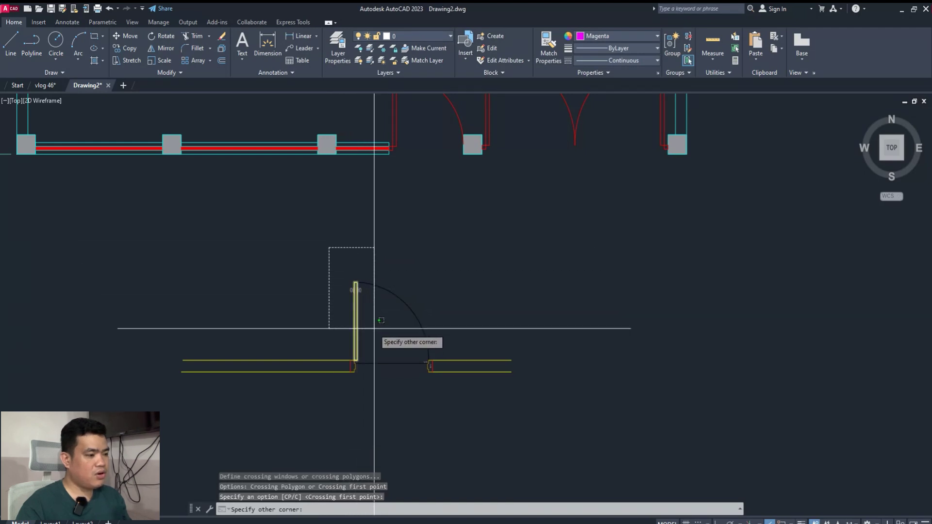
pyautogui.click(440, 422)
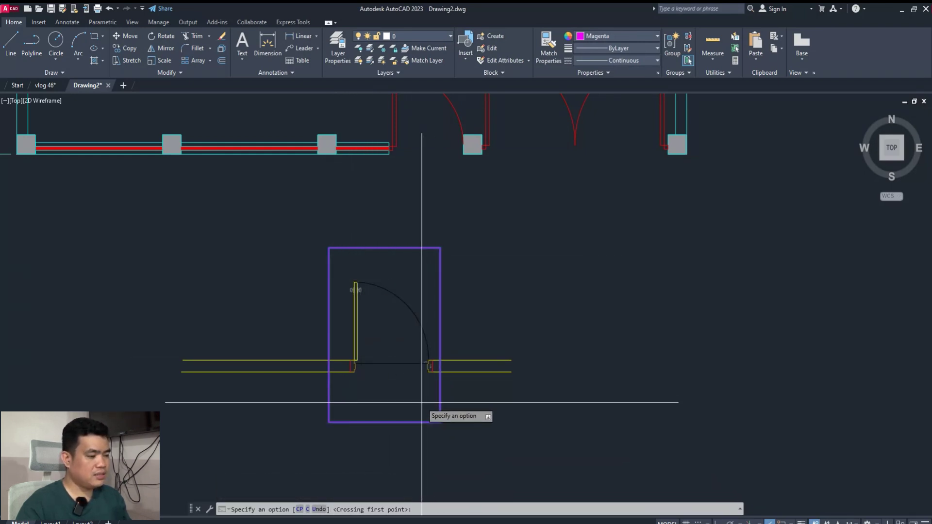
pyautogui.press('Return')
# Stretch the door opening horizontally left toward the wall's left end, with Ortho on.
pyautogui.scroll(2, 346, 374)
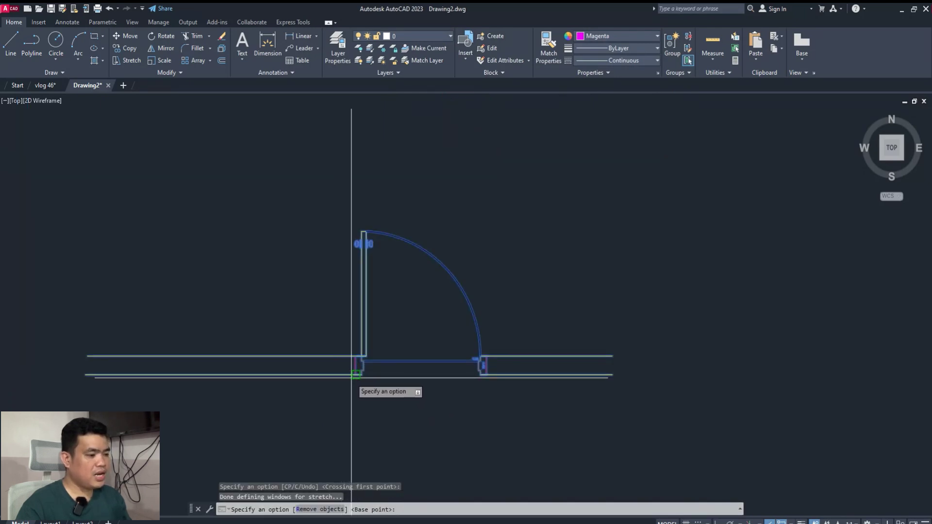
pyautogui.click(352, 374)
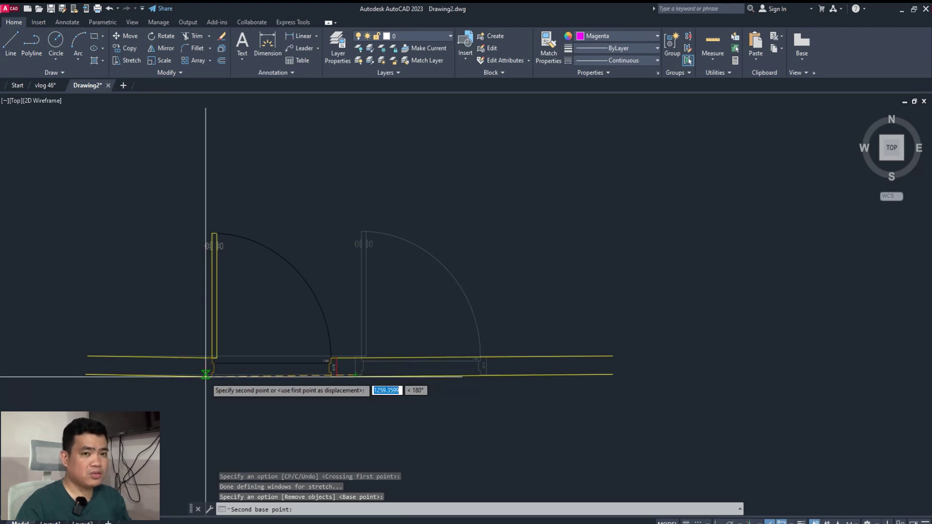
pyautogui.click(711, 520)
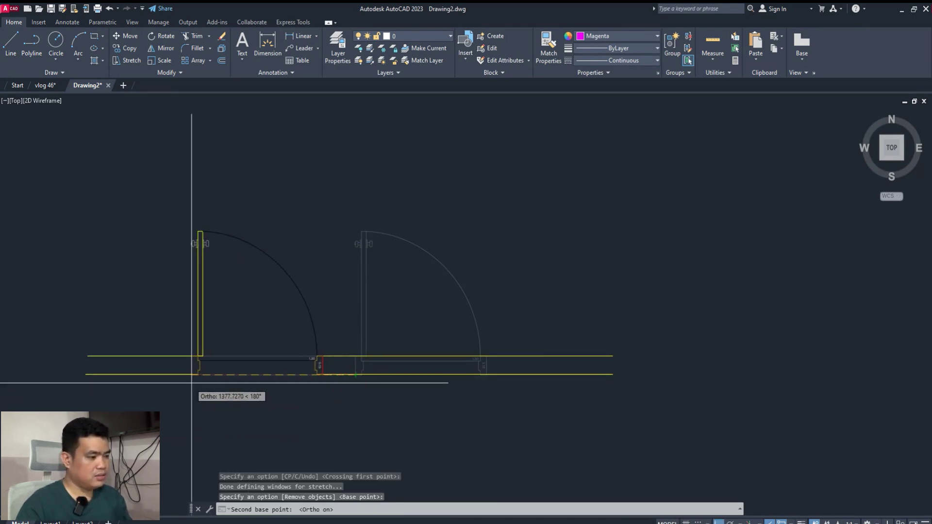
pyautogui.click(118, 387)
pyautogui.scroll(-3, 304, 338)
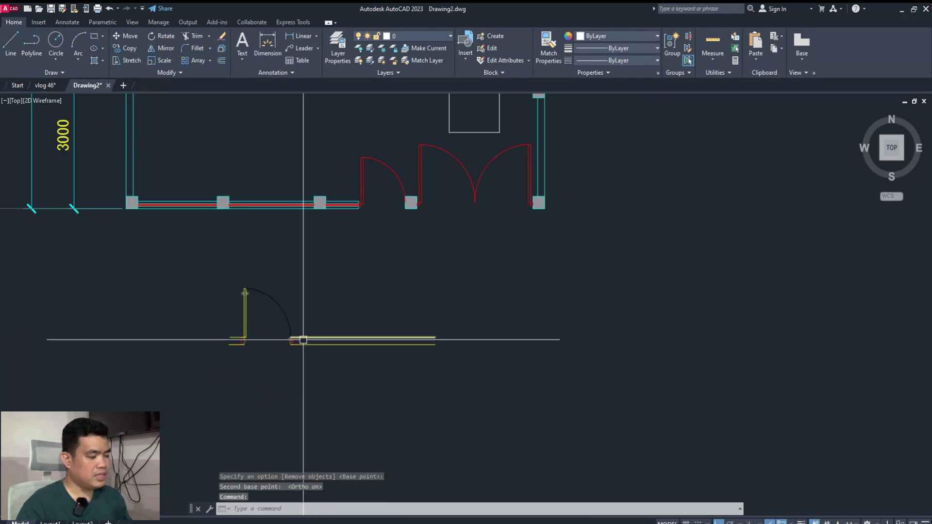
pyautogui.scroll(1, 391, 362)
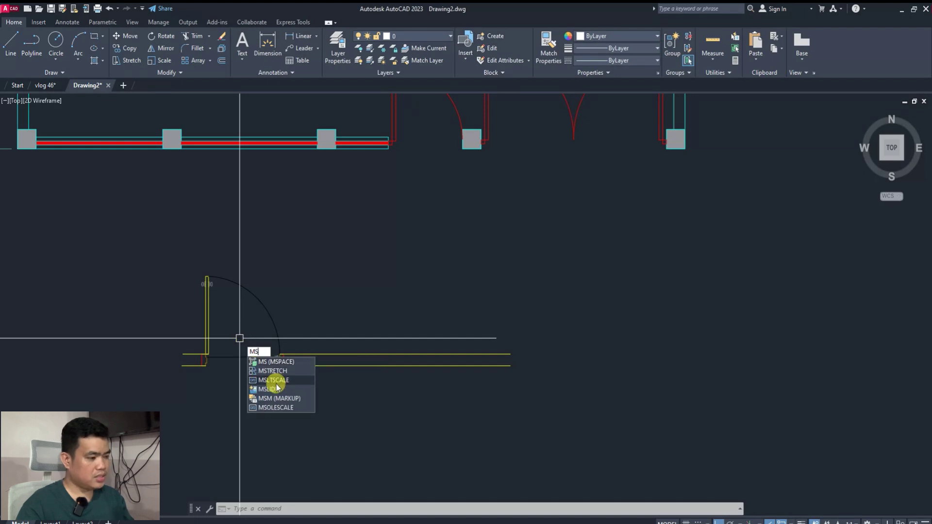
pyautogui.write('MS')
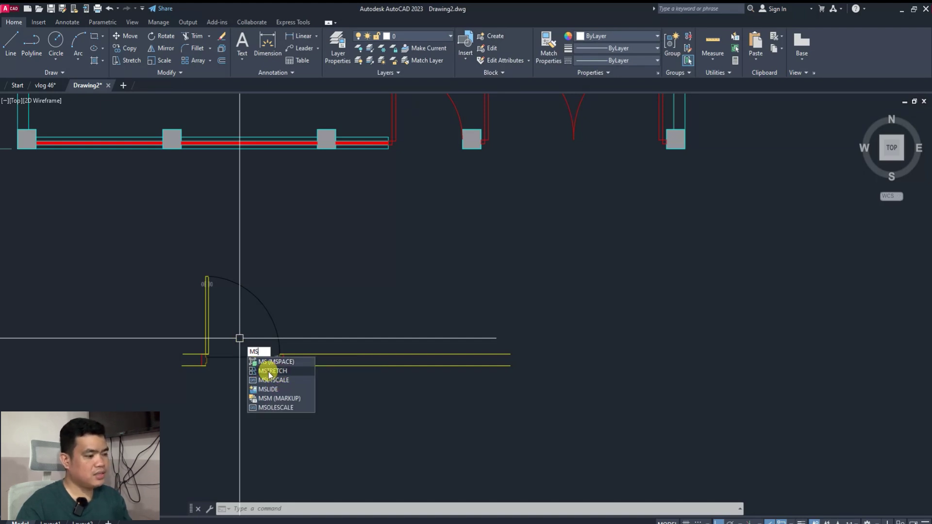
# MSTRETCH the door and its opening from the jamb corner to the wall's right end.
pyautogui.click(271, 371)
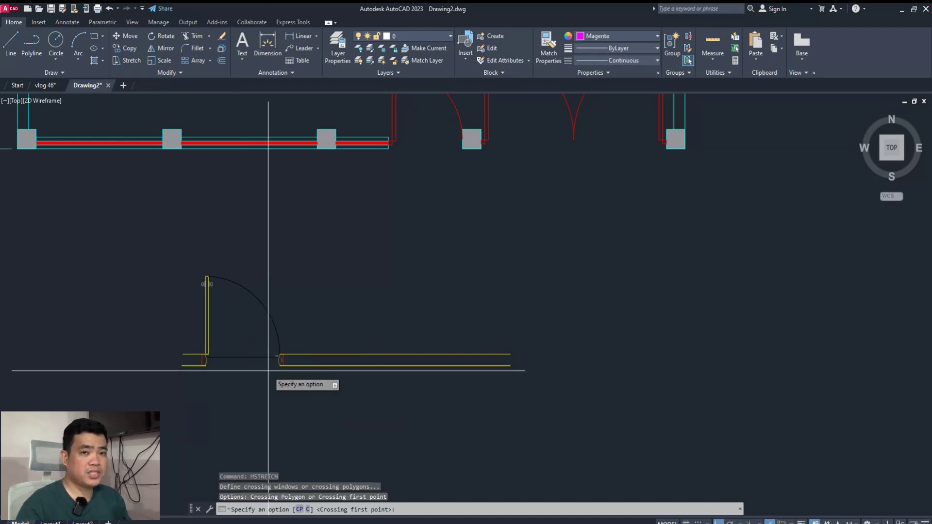
pyautogui.click(193, 244)
pyautogui.click(294, 396)
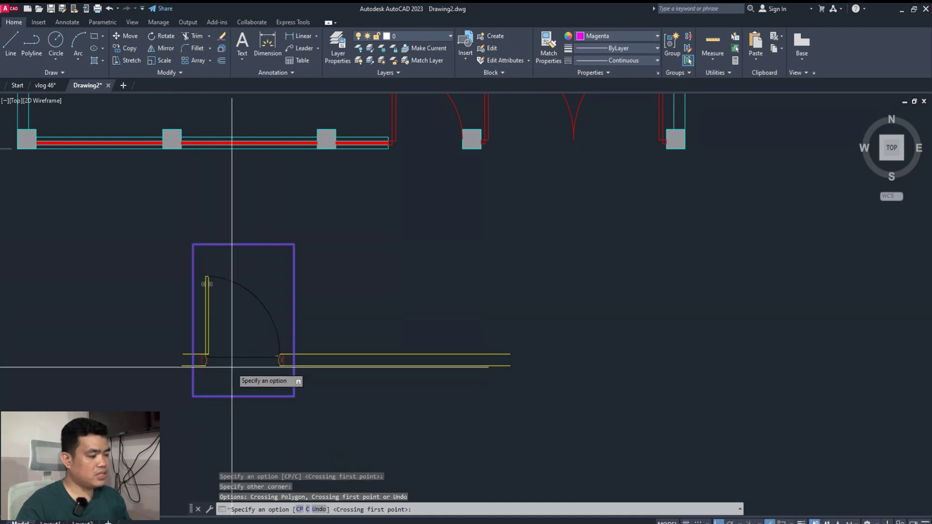
pyautogui.press('Return')
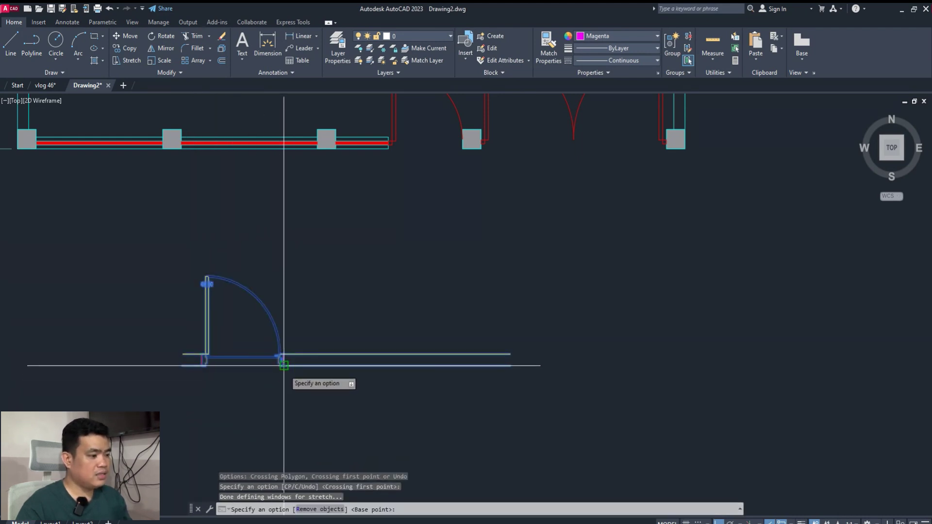
pyautogui.click(283, 365)
pyautogui.click(465, 383)
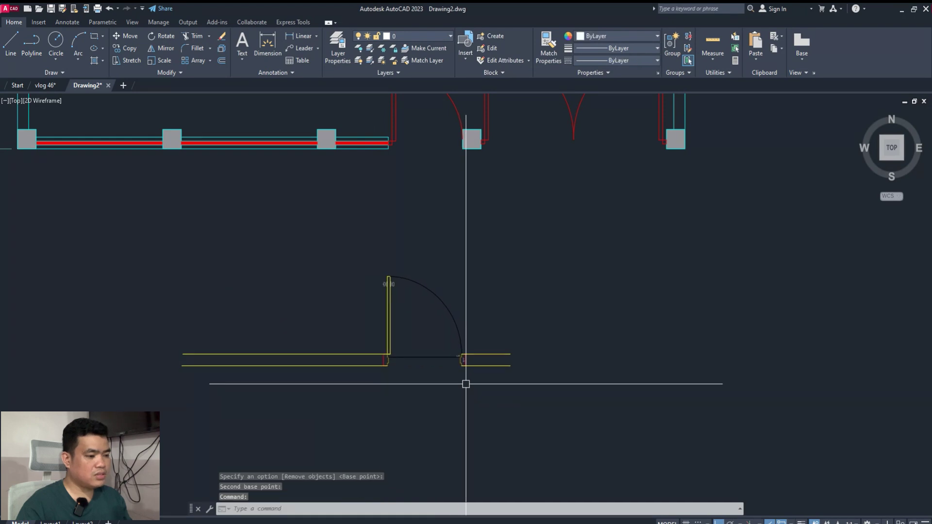
pyautogui.scroll(-2, 447, 364)
pyautogui.scroll(-4, 420, 380)
pyautogui.moveTo(316, 219); pyautogui.dragTo(318, 296, button='middle')
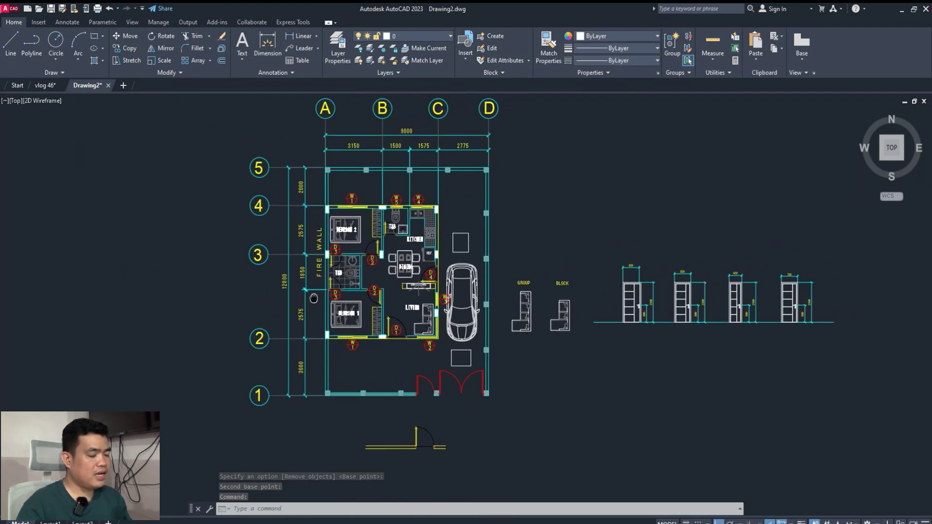
# Enclose the top grid bubbles A–D and 9000 dimensions in an MSTRETCH crossing window.
pyautogui.moveTo(396, 205); pyautogui.dragTo(394, 289, button='middle')
pyautogui.scroll(2, 487, 209)
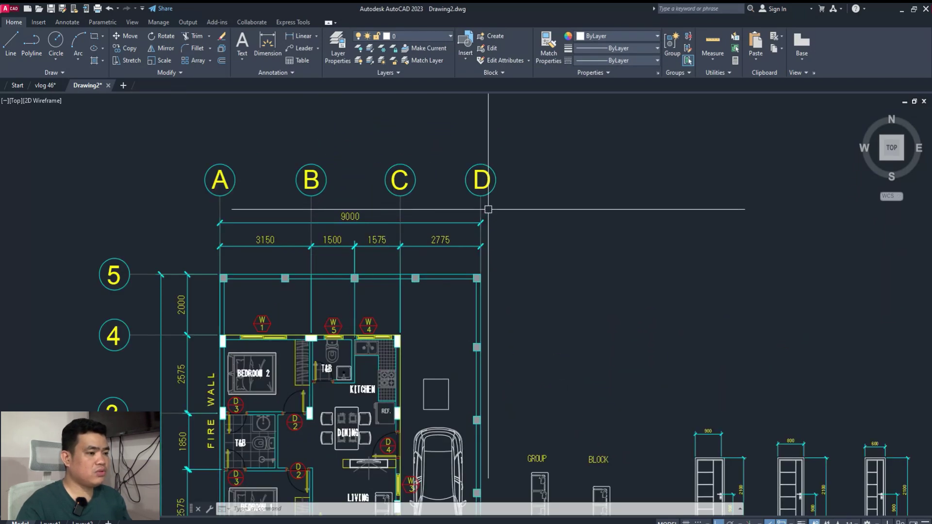
pyautogui.scroll(-2, 485, 276)
pyautogui.scroll(2, 514, 260)
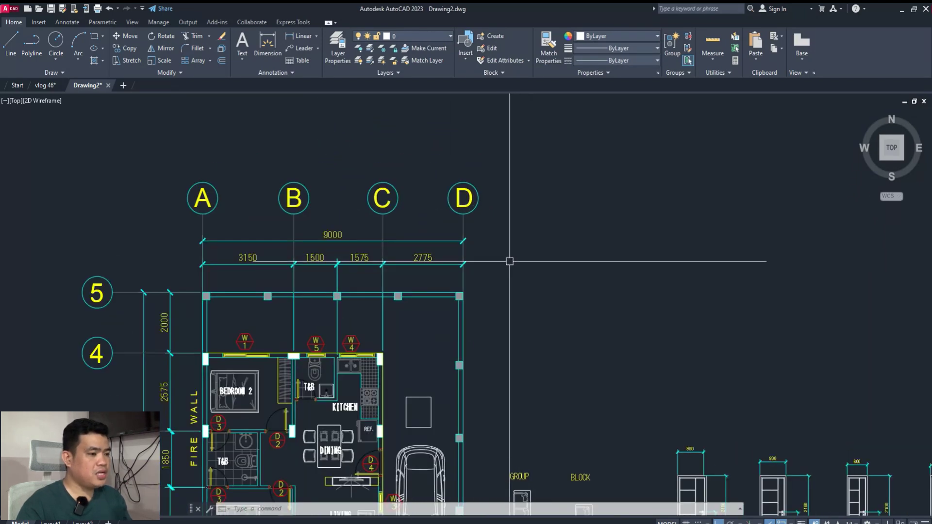
pyautogui.scroll(-2, 337, 311)
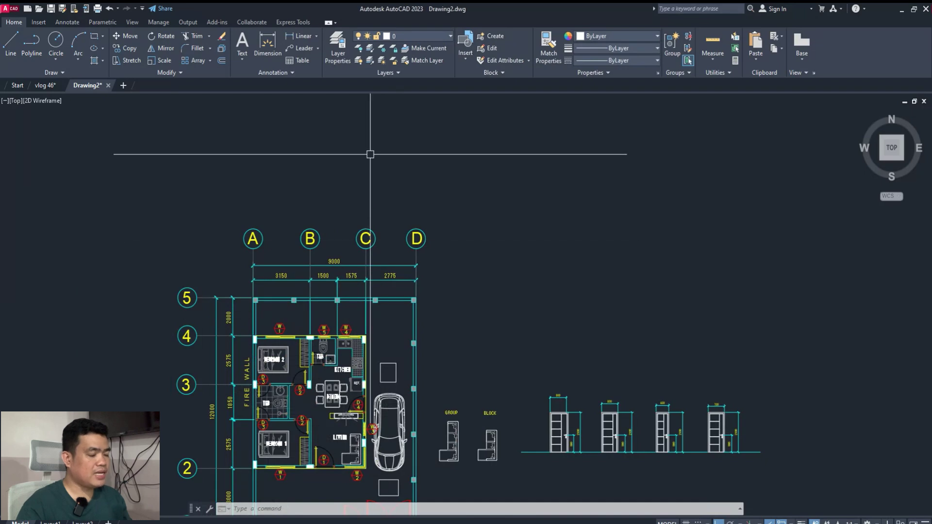
pyautogui.scroll(2, 373, 227)
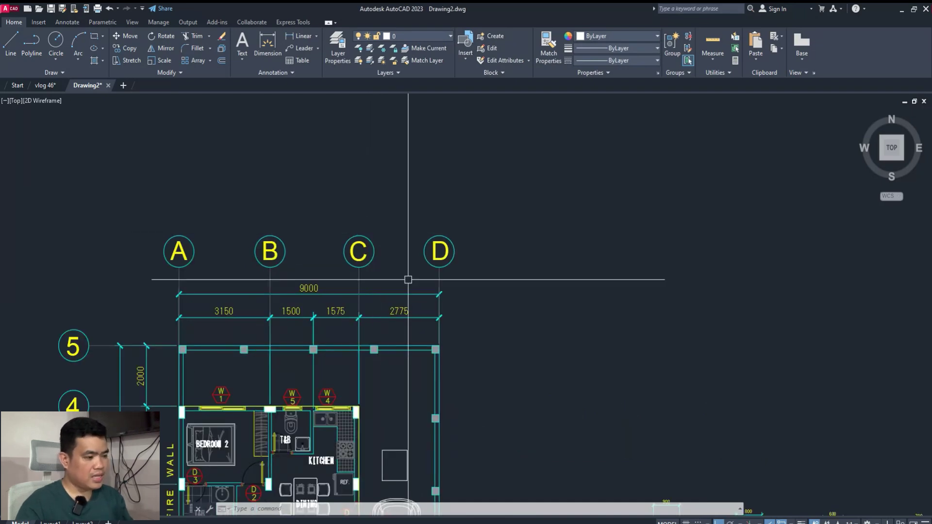
pyautogui.write('MS')
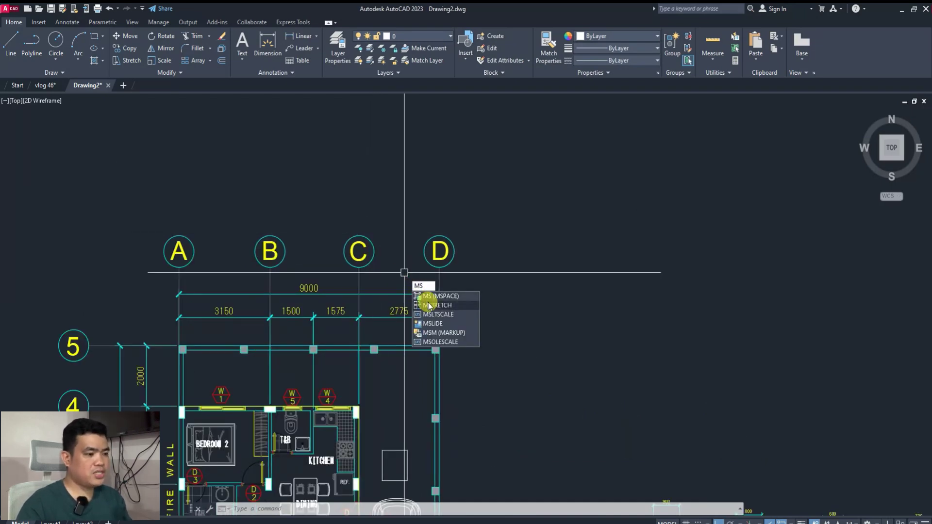
pyautogui.click(433, 309)
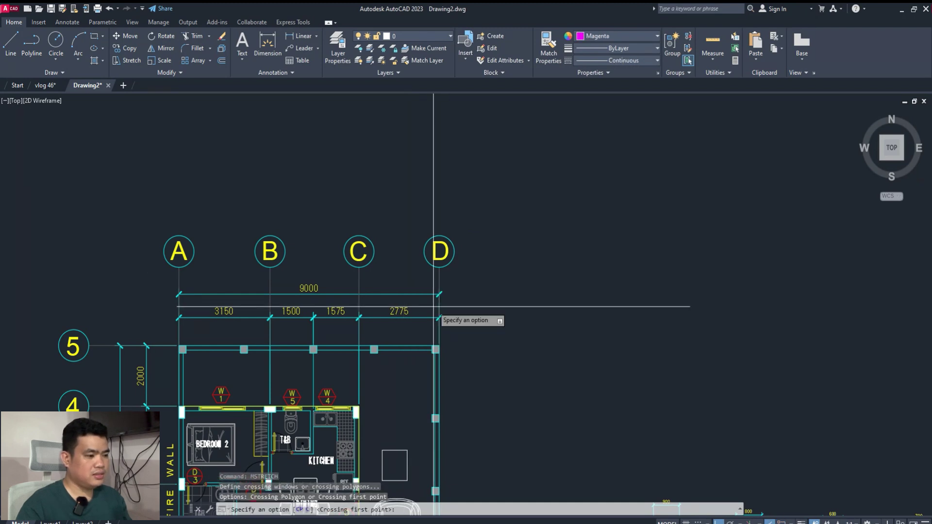
pyautogui.click(497, 336)
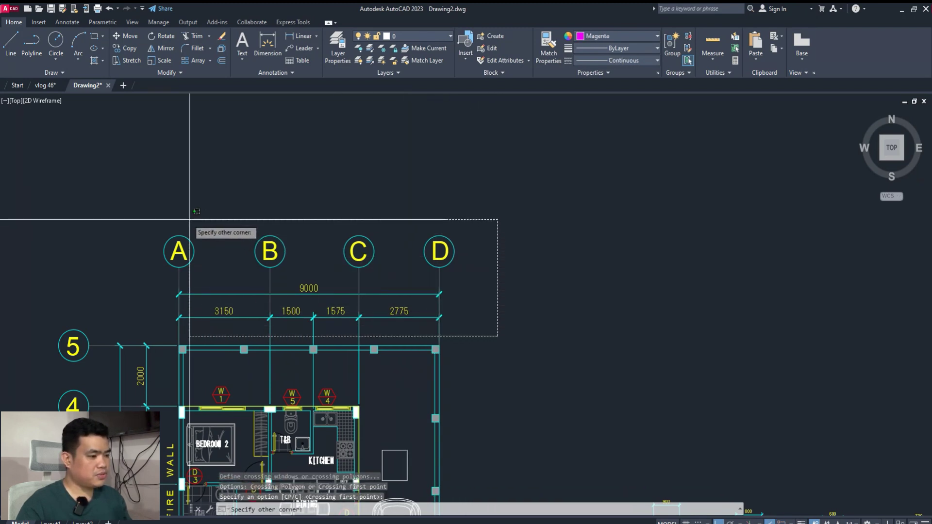
pyautogui.click(132, 217)
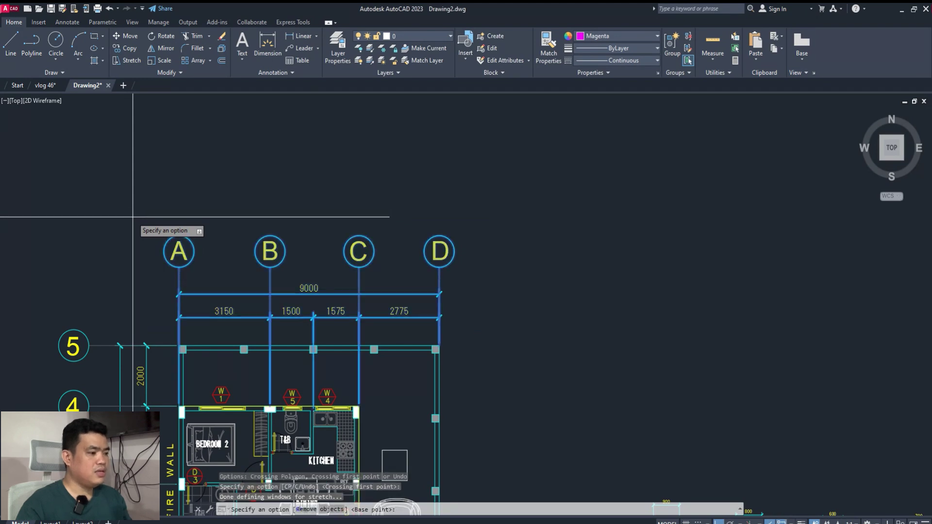
pyautogui.press('Return')
# Stretch them upward from the D/9000 corner.
pyautogui.click(439, 294)
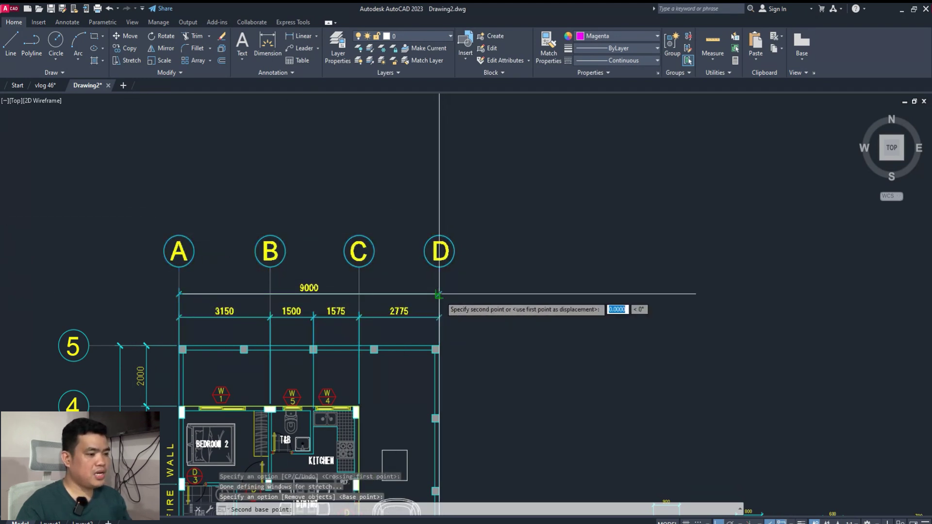
pyautogui.click(405, 167)
pyautogui.scroll(-4, 405, 168)
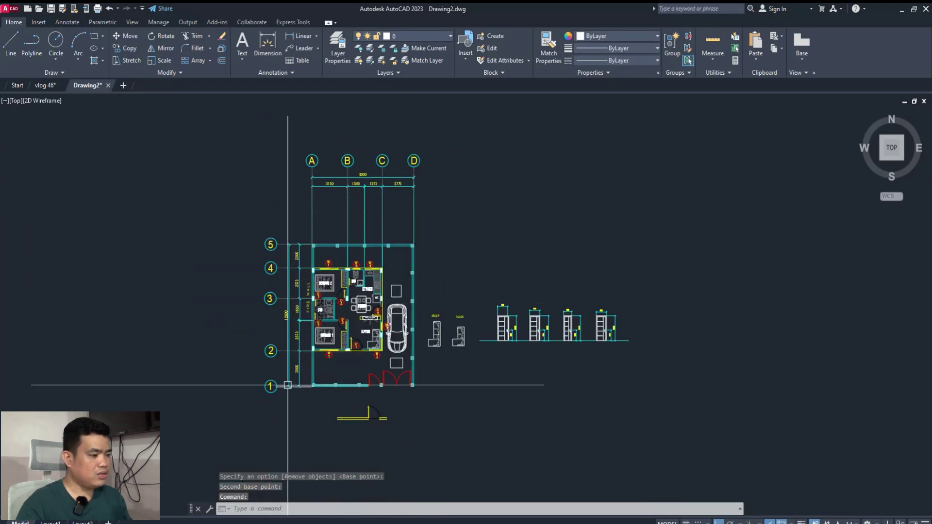
pyautogui.scroll(4, 293, 373)
# MSTRETCH grid bubbles 1–5 and the 12000 dimension chain farther left.
pyautogui.write('s')
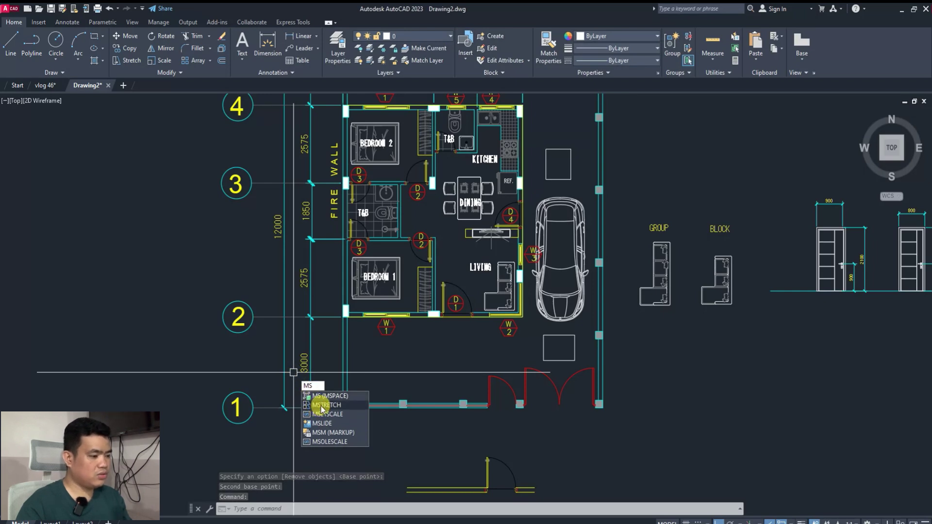
pyautogui.click(321, 404)
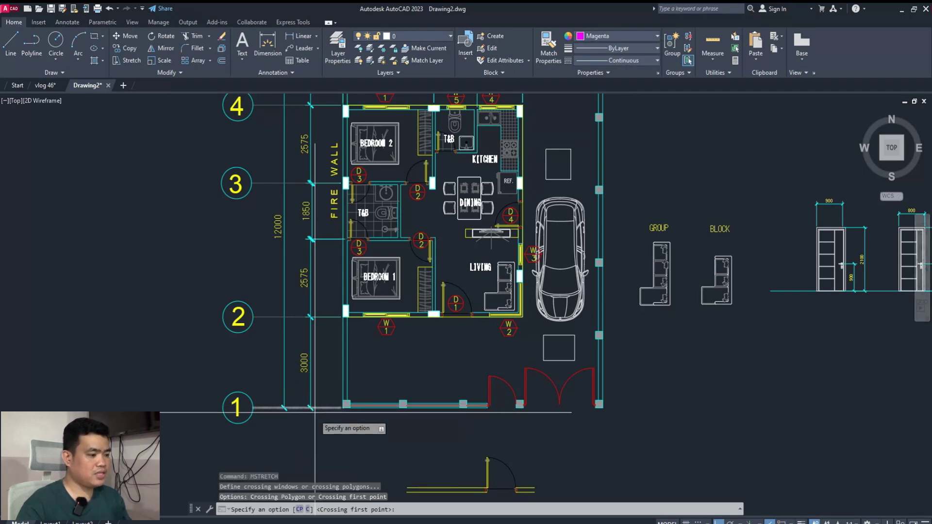
pyautogui.click(319, 439)
pyautogui.scroll(-4, 319, 439)
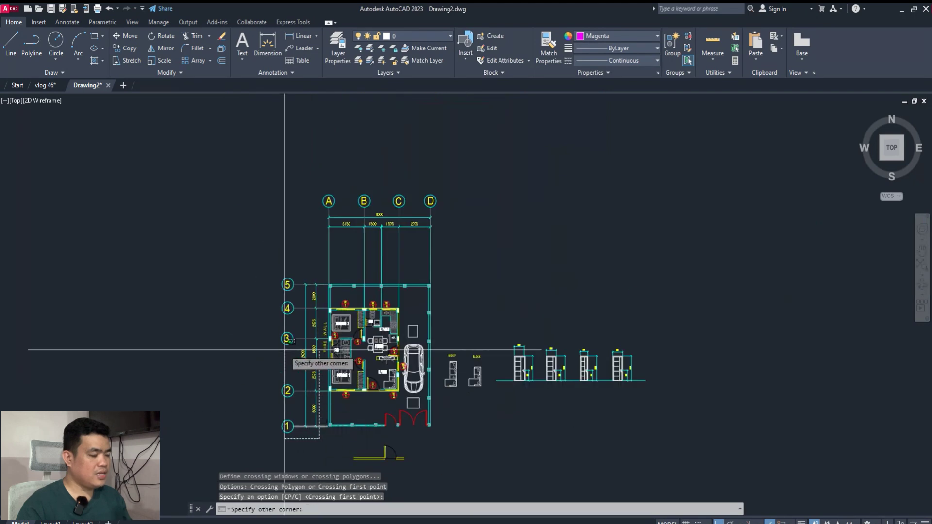
pyautogui.click(249, 256)
pyautogui.press('Return')
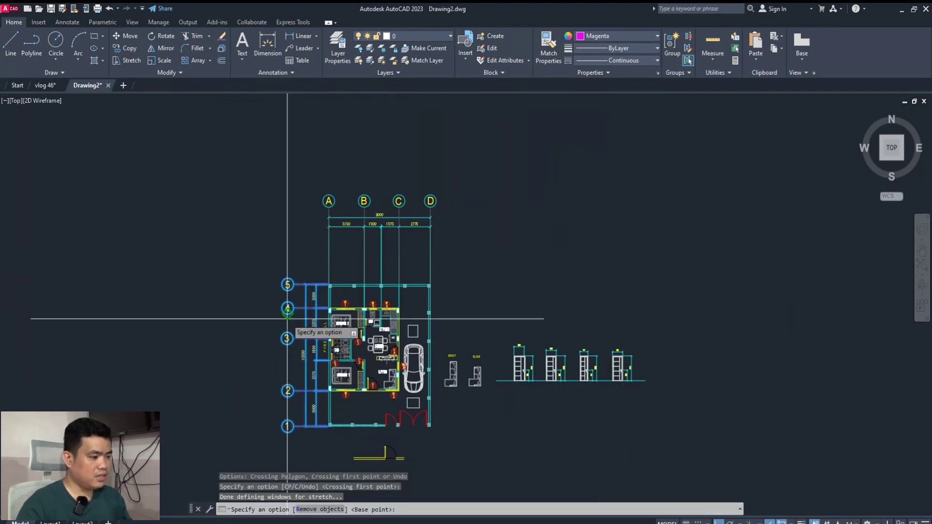
pyautogui.scroll(2, 289, 320)
pyautogui.click(311, 269)
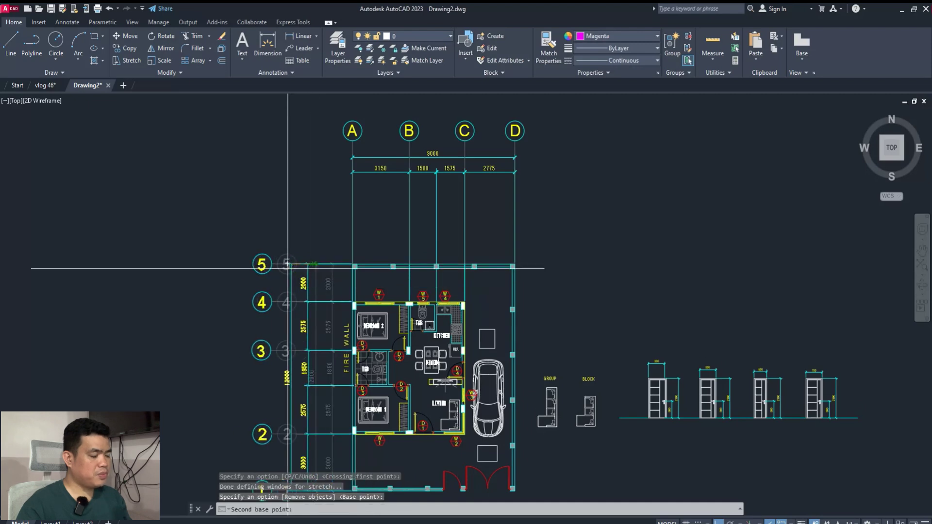
pyautogui.scroll(-2, 292, 272)
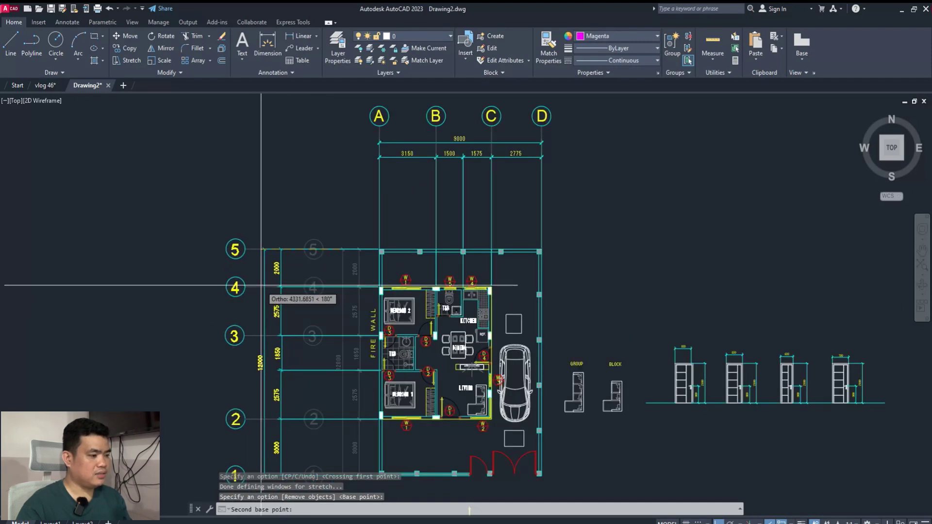
pyautogui.click(255, 286)
# Pan and zoom to show the BLOCK/M2P note and scale table.
pyautogui.scroll(2, 264, 374)
pyautogui.scroll(-2, 262, 359)
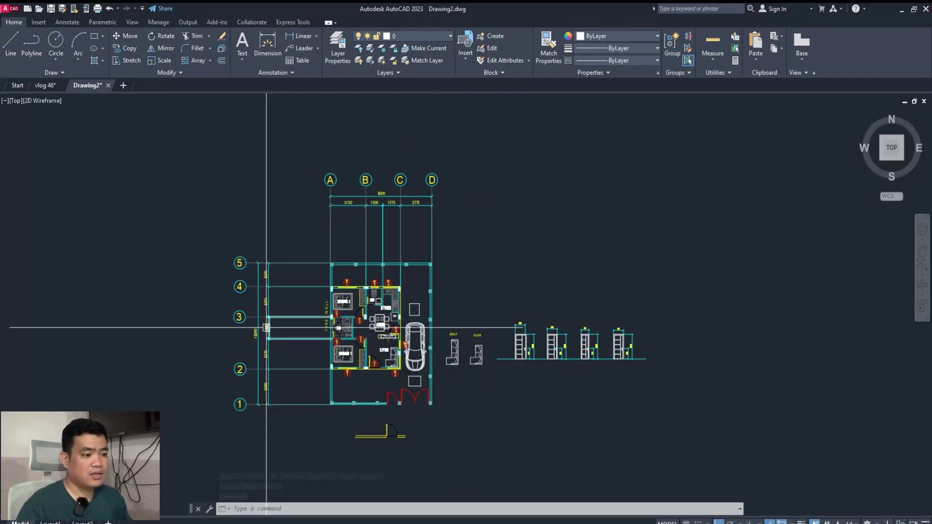
pyautogui.scroll(-4, 339, 291)
pyautogui.moveTo(308, 437); pyautogui.dragTo(319, 380, button='middle')
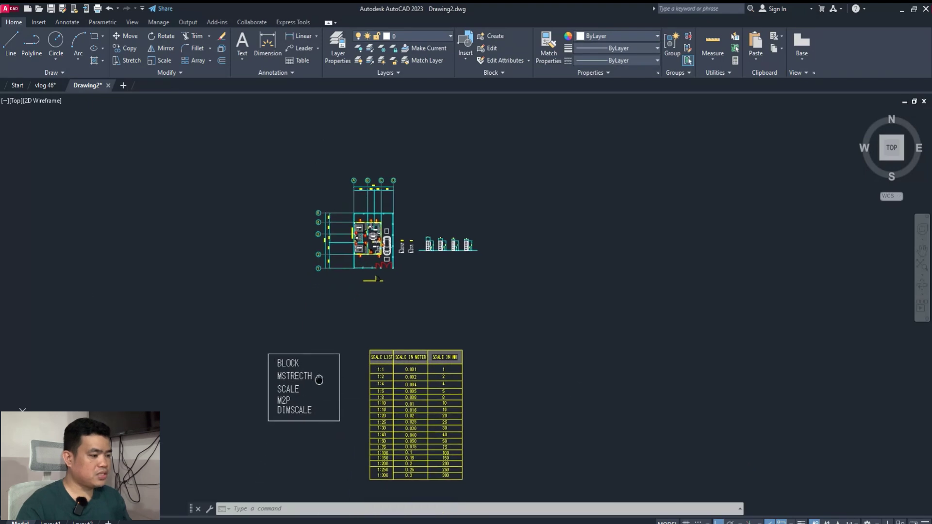
pyautogui.scroll(4, 292, 369)
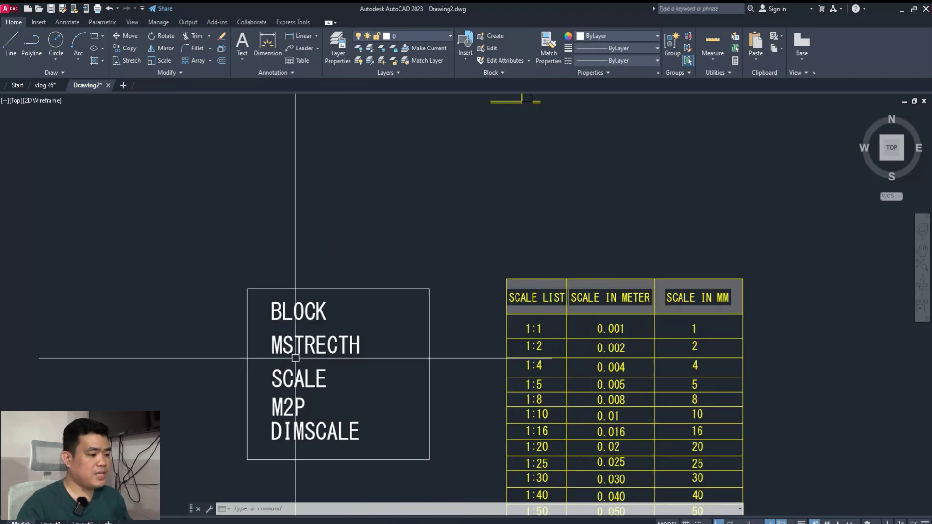
pyautogui.hotkey('ctrl', 'z')
pyautogui.press('Escape')
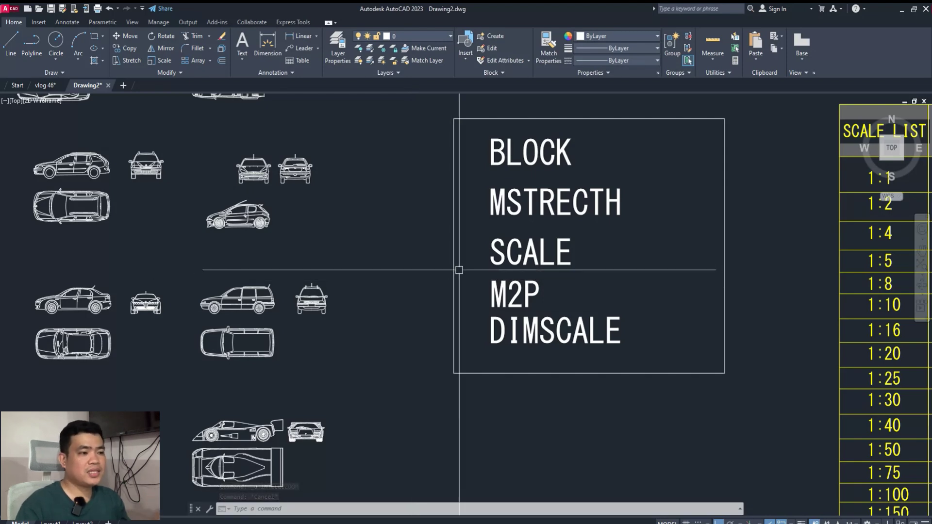
pyautogui.scroll(-5, 456, 268)
pyautogui.scroll(3, 198, 278)
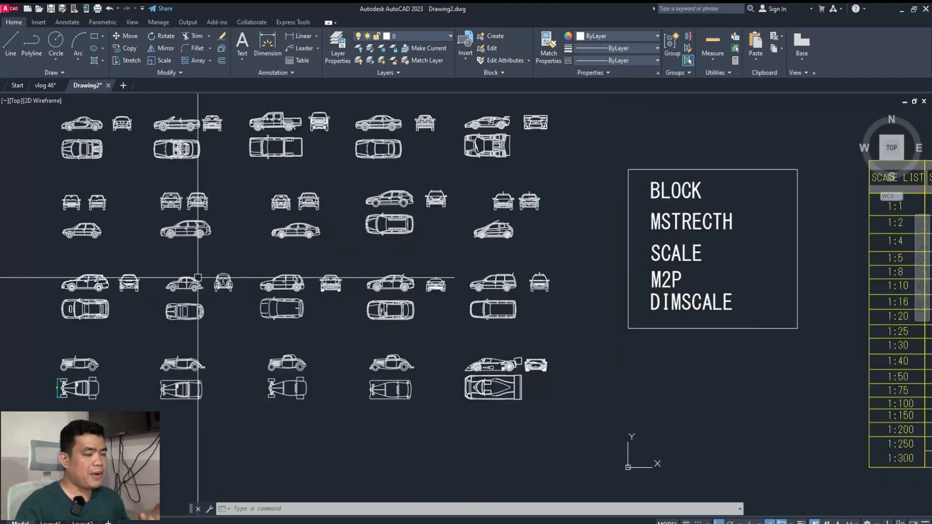
pyautogui.moveTo(198, 278); pyautogui.dragTo(277, 306, button='middle')
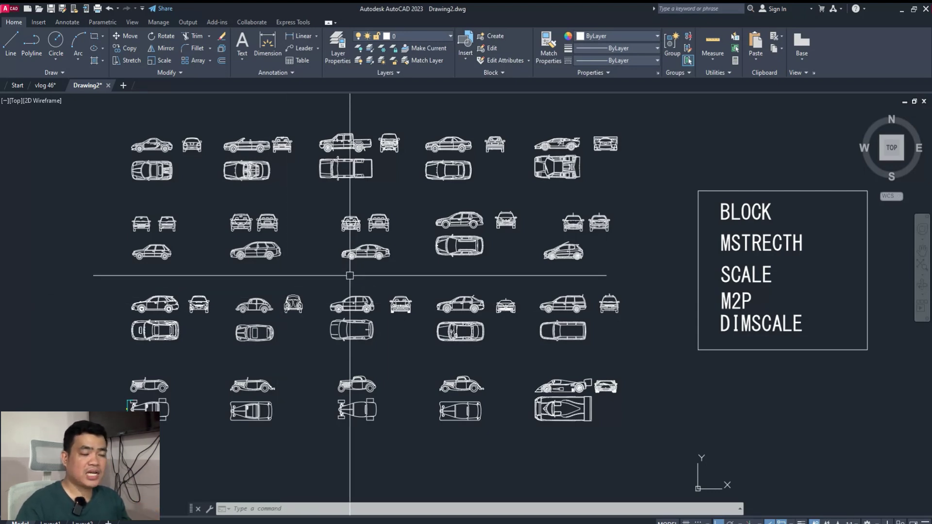
pyautogui.scroll(-2, 374, 215)
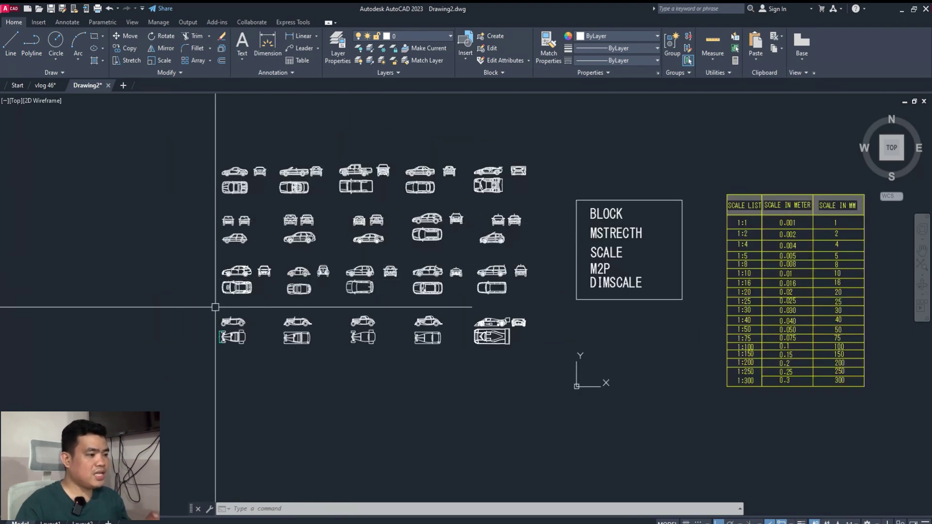
pyautogui.scroll(2, 215, 345)
pyautogui.scroll(4, 216, 340)
pyautogui.scroll(2, 216, 330)
pyautogui.moveTo(217, 325); pyautogui.dragTo(188, 306, button='middle')
pyautogui.scroll(-2, 188, 306)
pyautogui.click(260, 316)
pyautogui.click(169, 257)
pyautogui.moveTo(164, 254); pyautogui.dragTo(317, 306, button='middle')
pyautogui.scroll(2, 317, 305)
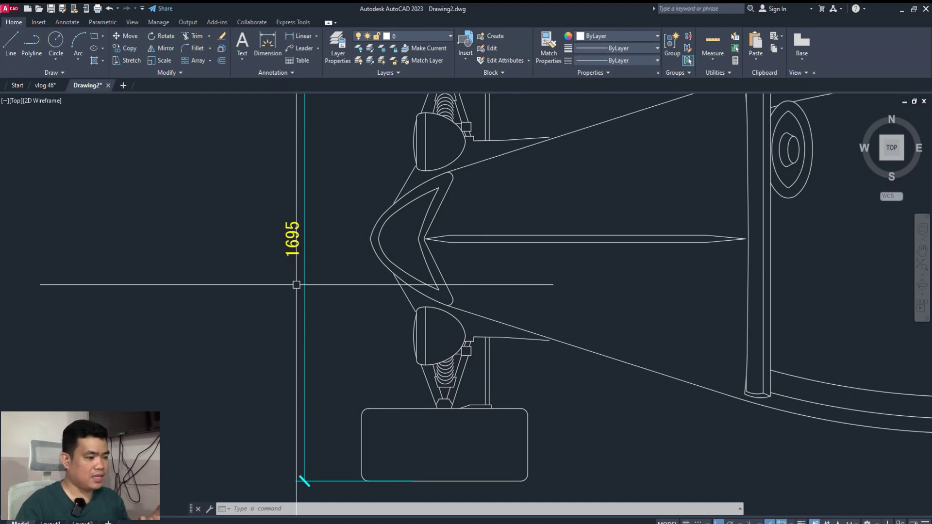
pyautogui.scroll(-3, 296, 285)
pyautogui.scroll(-4, 298, 285)
pyautogui.scroll(-2, 305, 289)
pyautogui.scroll(-2, 416, 302)
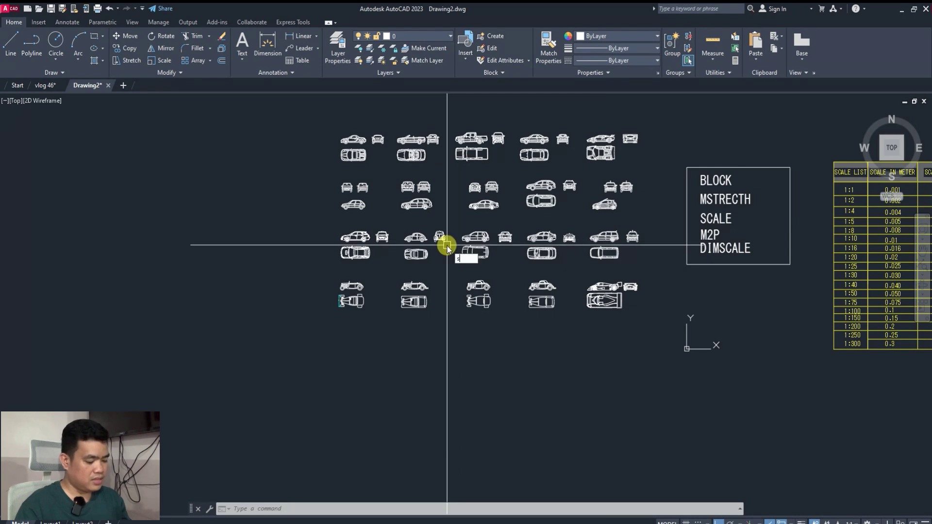
# Start SCALE and window-select all 57 car blocks.
pyautogui.write('c')
pyautogui.press('Return')
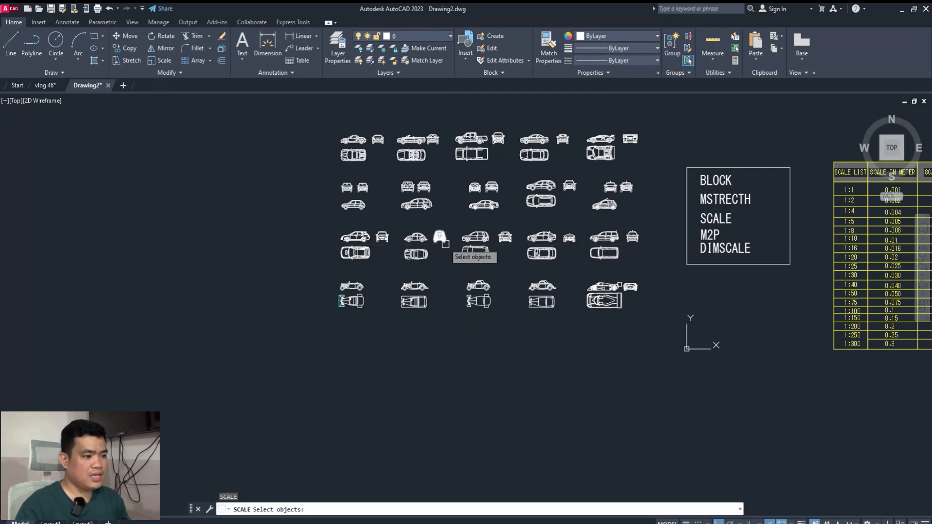
pyautogui.click(277, 109)
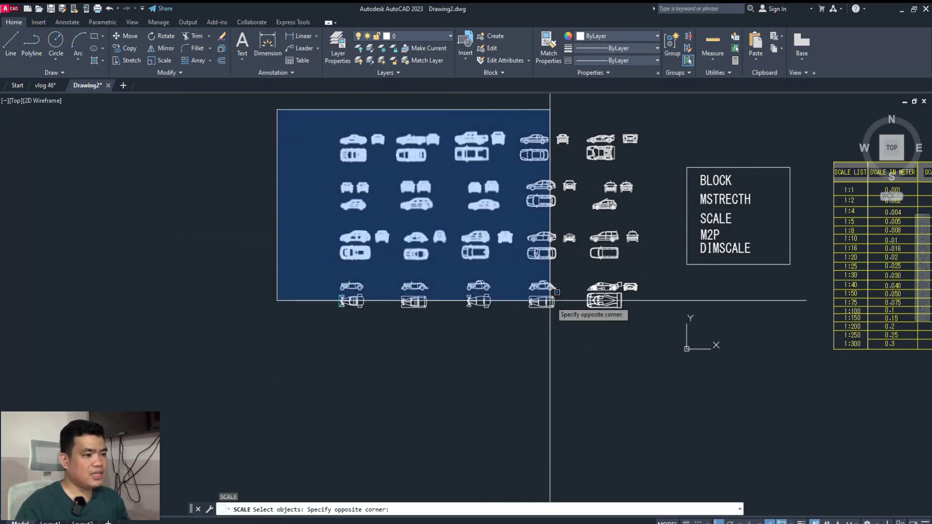
pyautogui.click(649, 356)
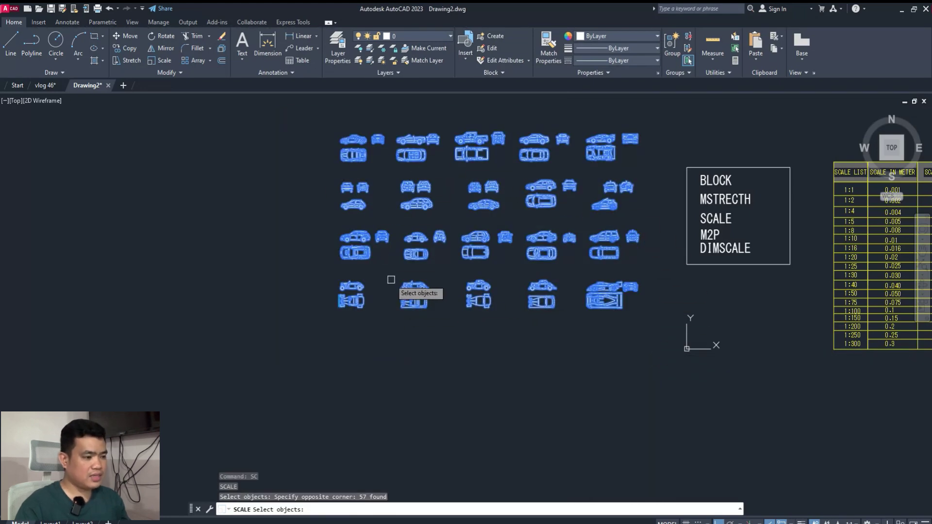
pyautogui.press('Return')
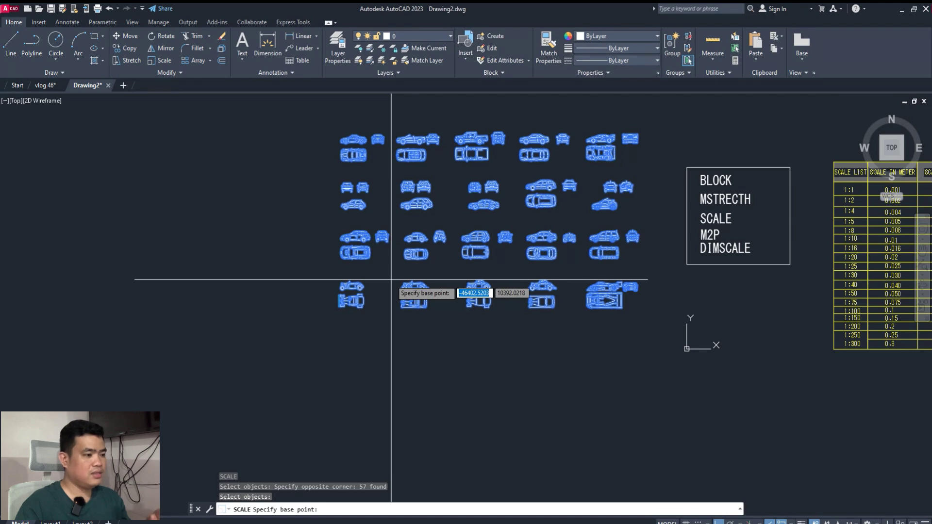
# Set the scale base point at the roadster's front-wheel lower corner.
pyautogui.scroll(5, 343, 316)
pyautogui.scroll(5, 343, 291)
pyautogui.scroll(5, 360, 302)
pyautogui.scroll(4, 361, 301)
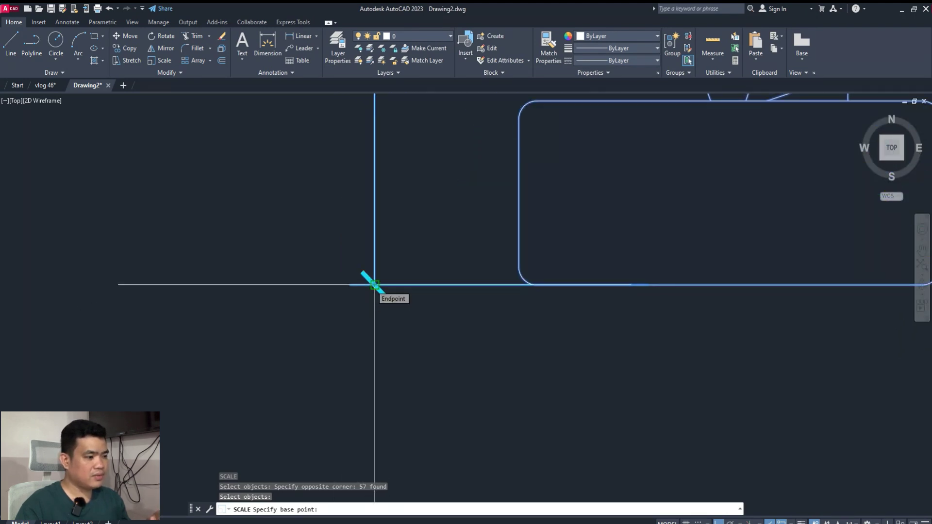
pyautogui.click(374, 285)
pyautogui.scroll(-3, 370, 281)
pyautogui.scroll(-3, 359, 292)
pyautogui.scroll(-3, 366, 301)
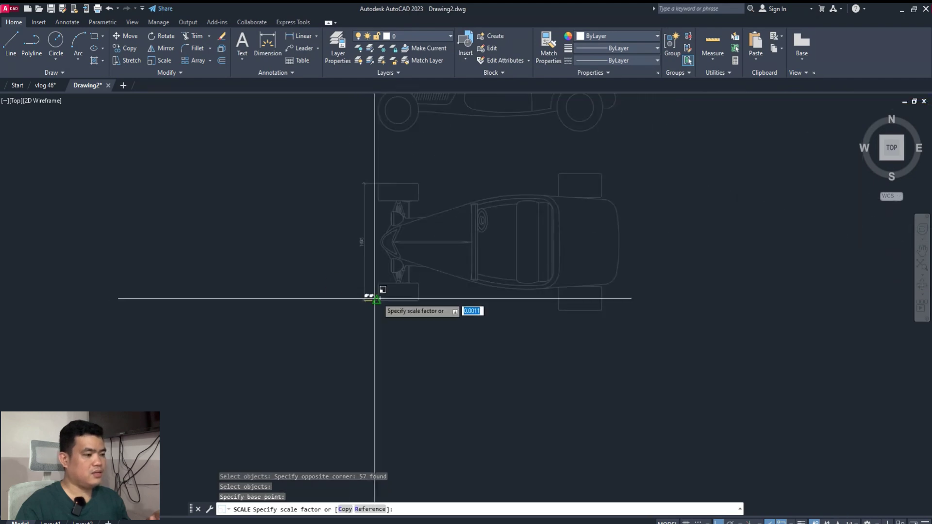
pyautogui.scroll(-5, 362, 306)
pyautogui.scroll(-3, 340, 316)
pyautogui.scroll(-3, 349, 318)
pyautogui.write('r')
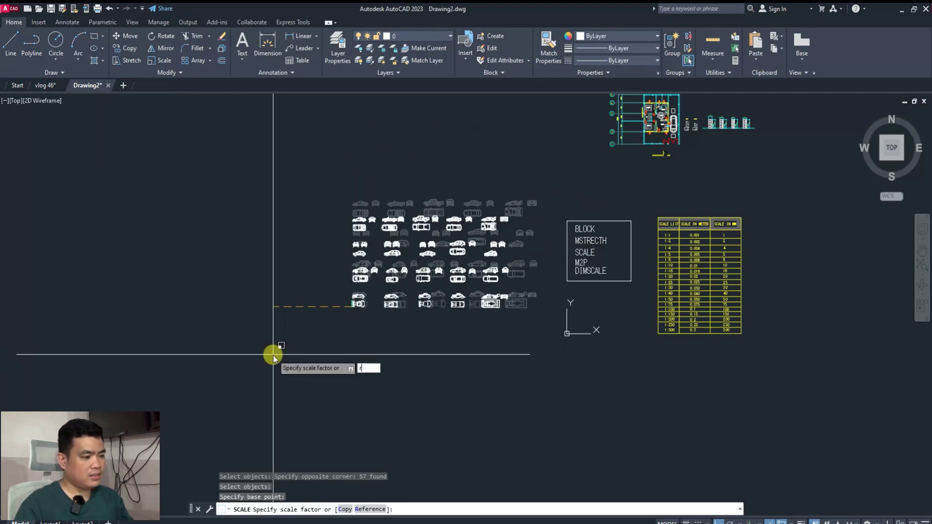
# Switch SCALE to Reference and take the 1695 front width as the reference length.
pyautogui.press('Return')
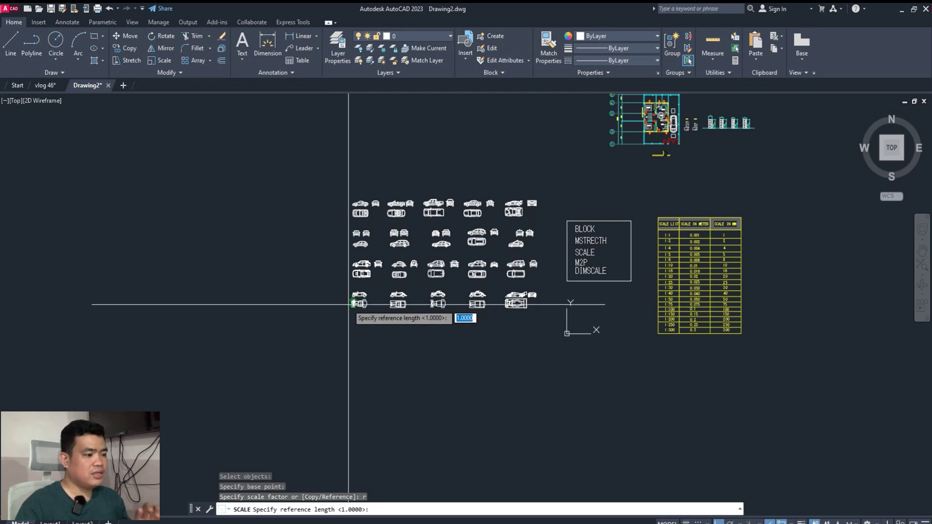
pyautogui.scroll(5, 353, 304)
pyautogui.scroll(5, 353, 304)
pyautogui.scroll(5, 359, 315)
pyautogui.scroll(4, 365, 345)
pyautogui.scroll(4, 357, 348)
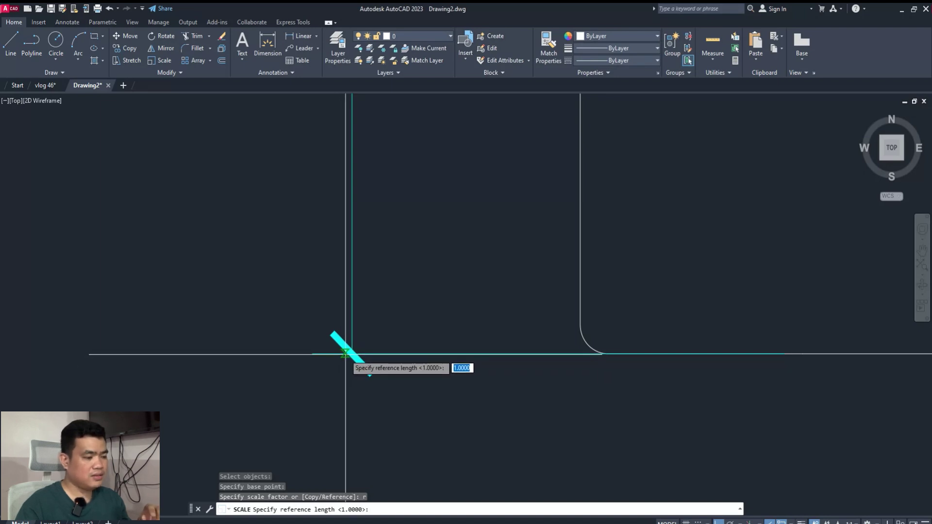
pyautogui.scroll(-2, 347, 359)
pyautogui.scroll(-2, 347, 355)
pyautogui.scroll(-1, 350, 340)
pyautogui.scroll(-1, 343, 281)
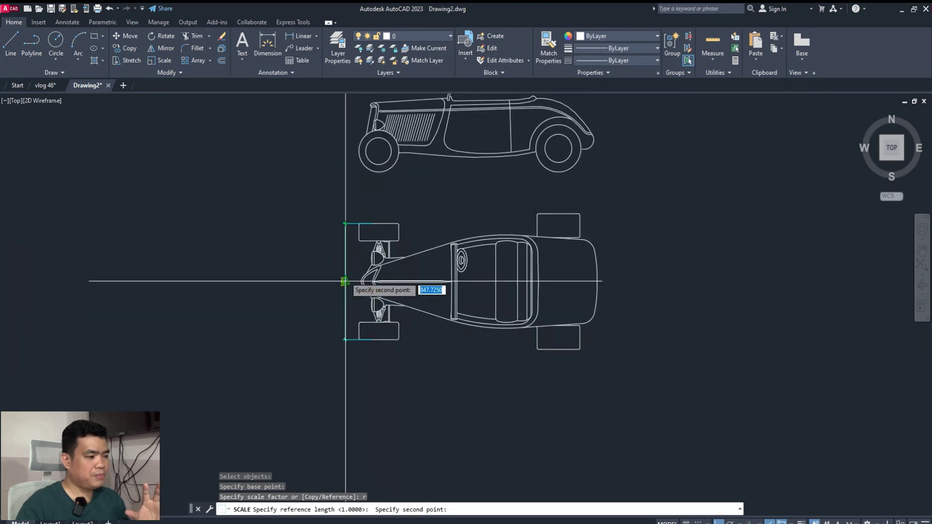
pyautogui.scroll(5, 337, 202)
pyautogui.scroll(3, 342, 201)
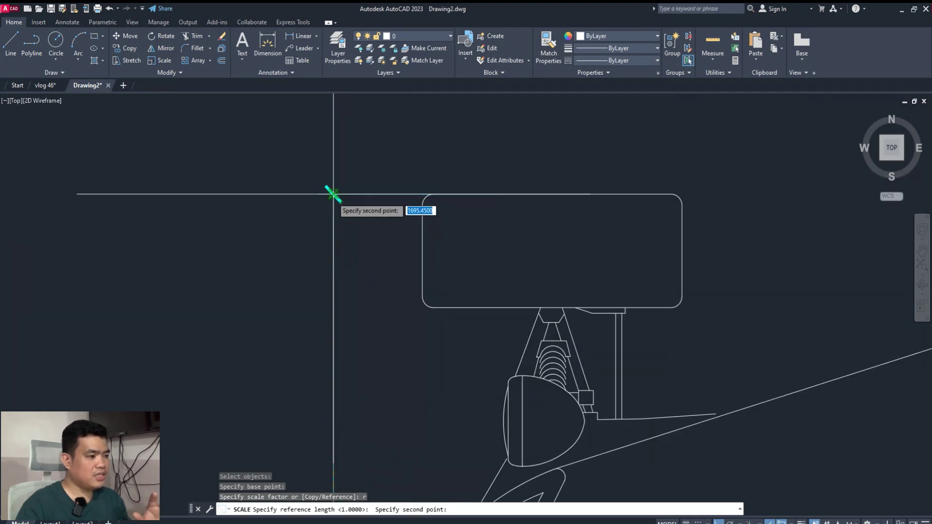
pyautogui.click(332, 194)
# Enter 1.695 as the new length to rescale the 57 cars.
pyautogui.scroll(-1, 354, 250)
pyautogui.scroll(-2, 344, 317)
pyautogui.scroll(2, 375, 275)
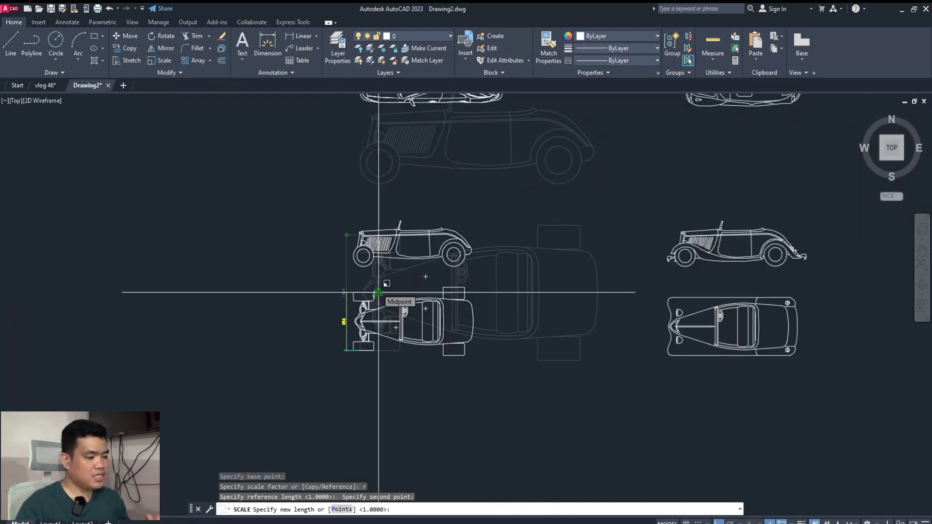
pyautogui.scroll(-1, 378, 292)
pyautogui.scroll(3, 389, 276)
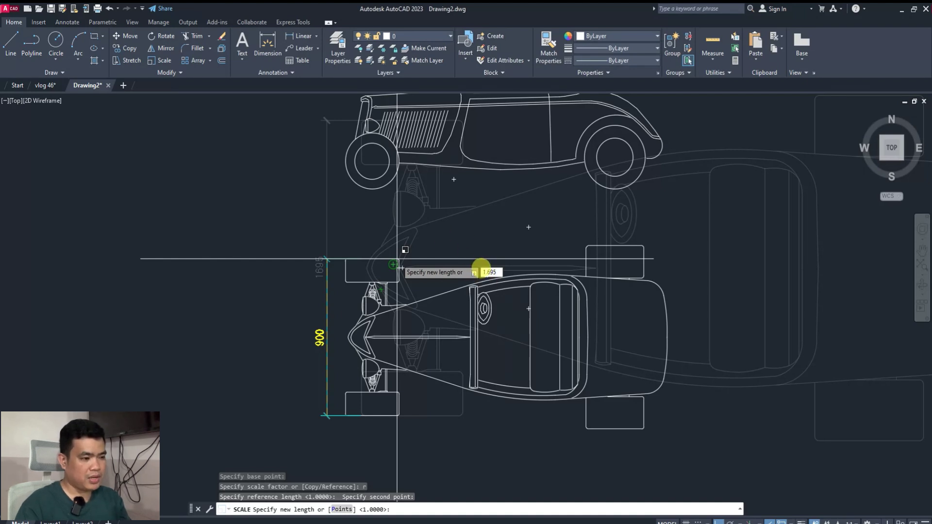
pyautogui.press('Return')
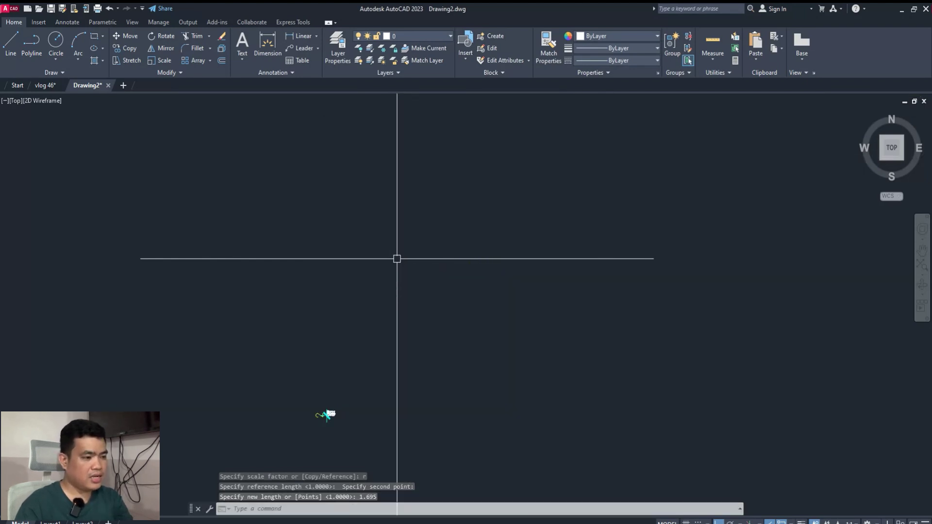
# Erase the oversized '2' logo with E.
pyautogui.scroll(2, 393, 342)
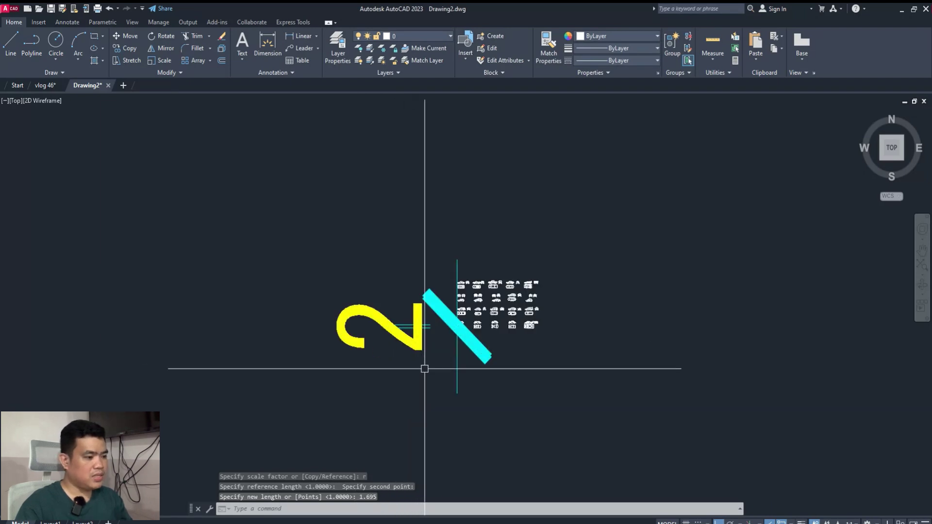
pyautogui.click(369, 335)
pyautogui.scroll(2, 345, 330)
pyautogui.scroll(2, 346, 329)
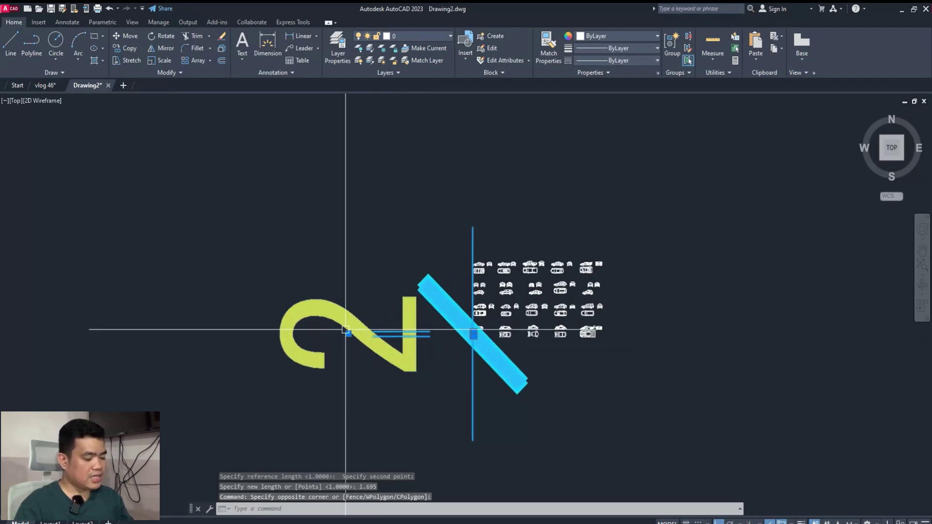
pyautogui.write('E')
pyautogui.press('Return')
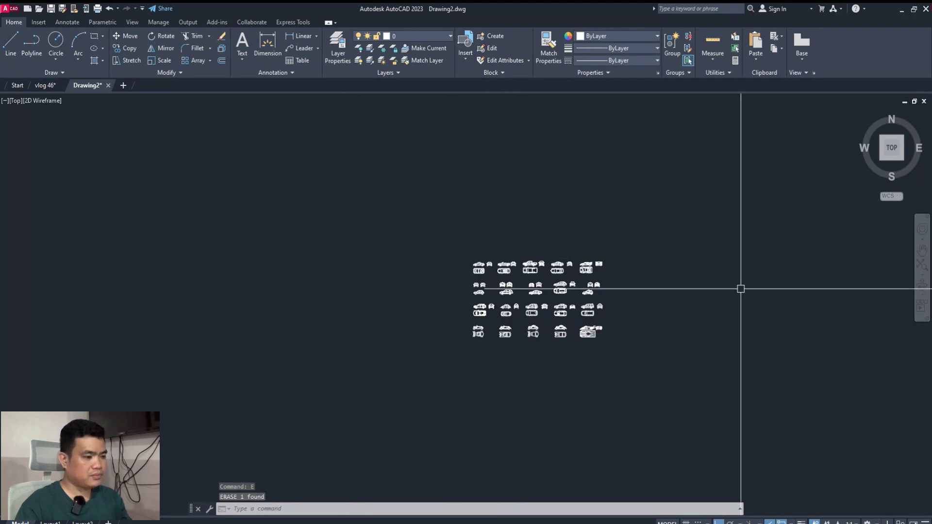
# Window-select the car blocks, cancel, then undo the logo erase and the car rescale.
pyautogui.scroll(2, 631, 281)
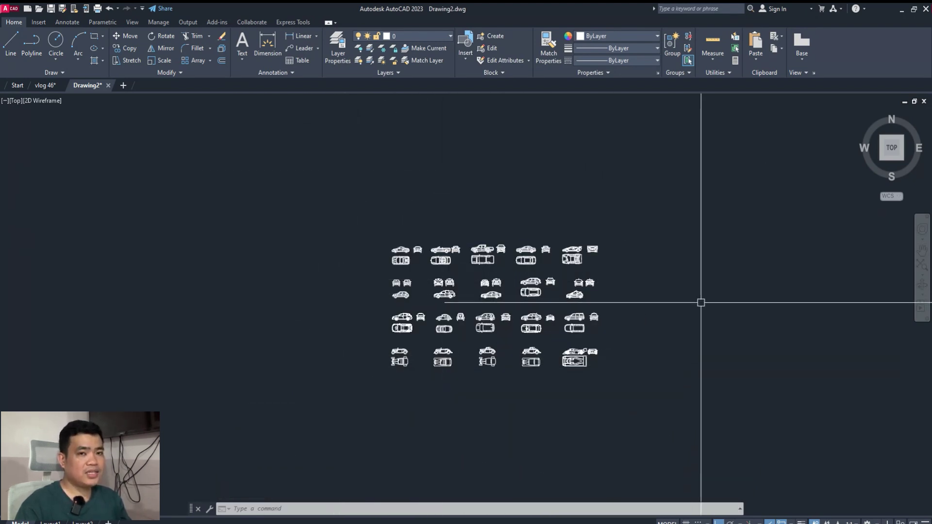
pyautogui.click(298, 177)
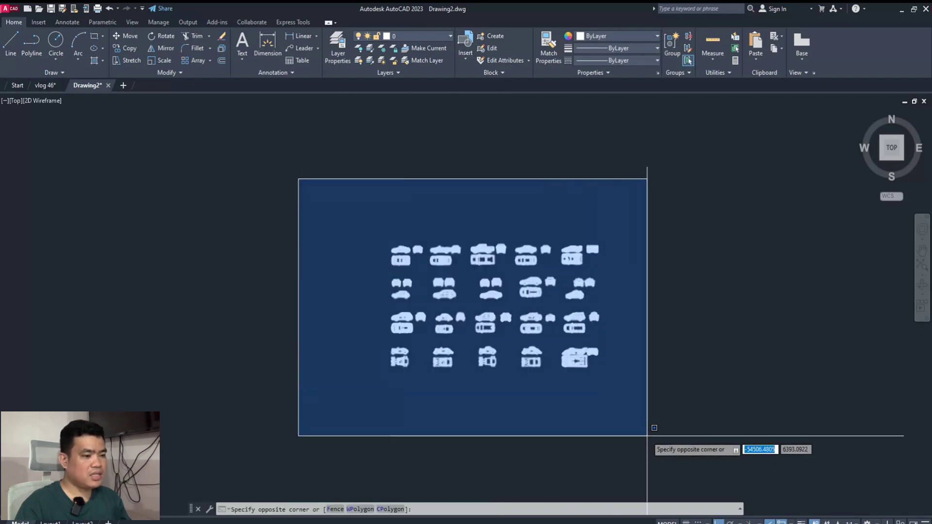
pyautogui.click(649, 432)
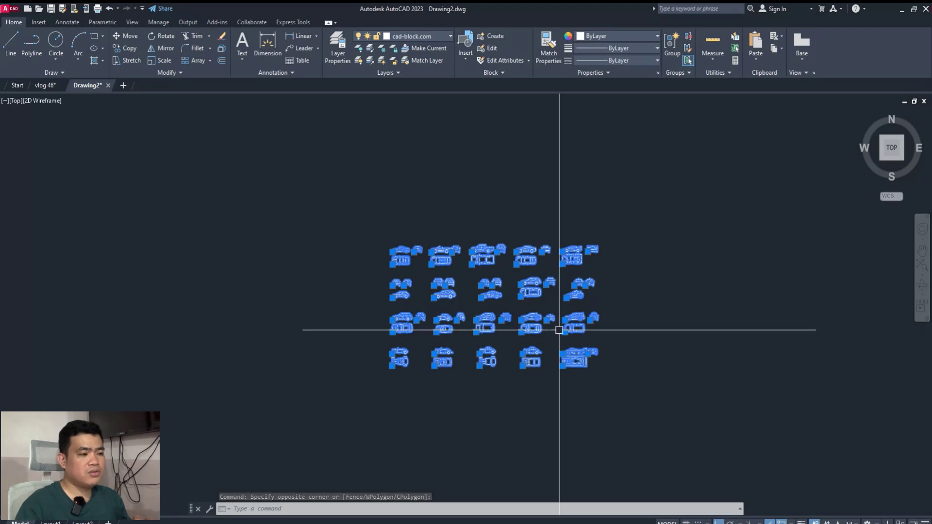
pyautogui.press('Escape')
pyautogui.hotkey('ctrl', 'z')
pyautogui.hotkey('ctrl', 'z')
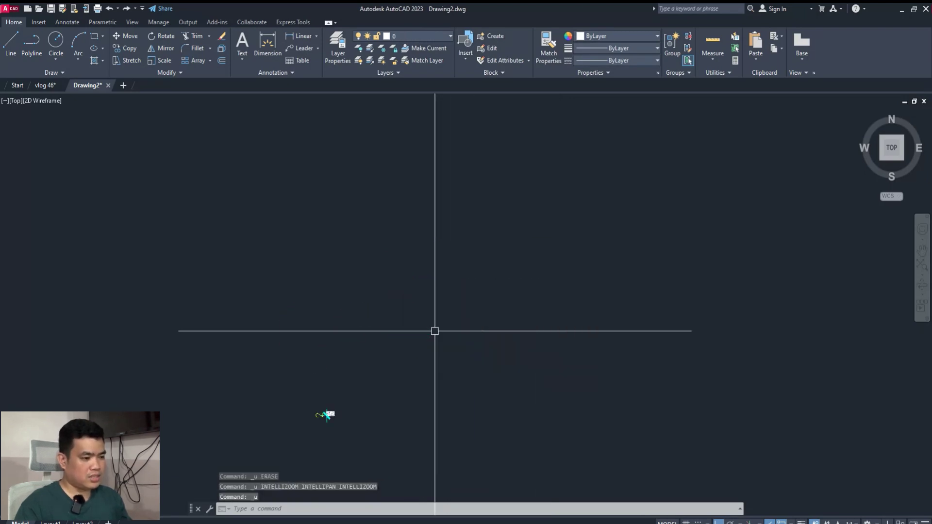
pyautogui.hotkey('ctrl', 'z')
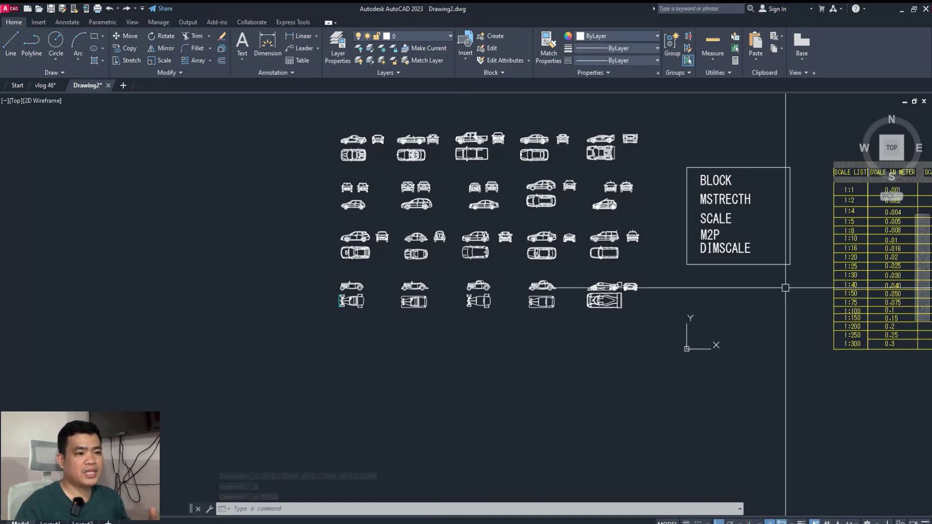
# Start SCALE and window-select all 57 car blocks.
pyautogui.scroll(6, 333, 342)
pyautogui.scroll(8, 288, 293)
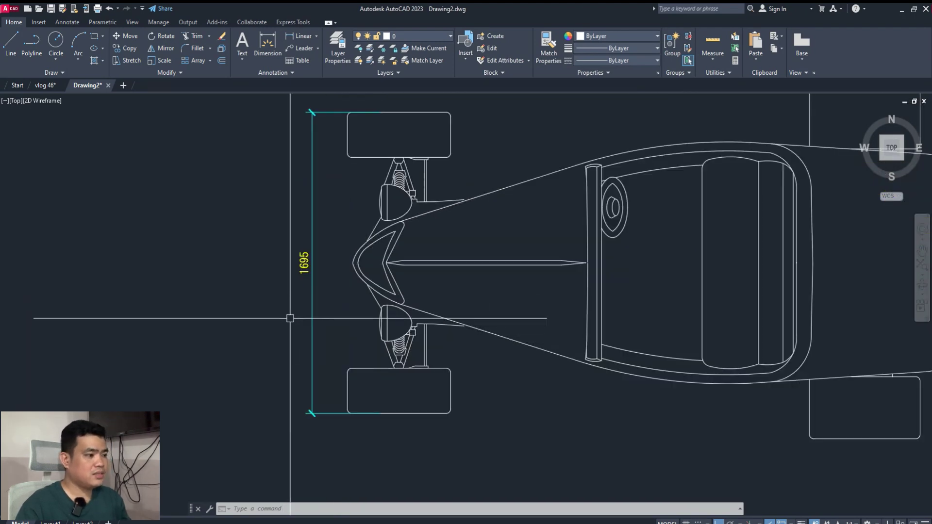
pyautogui.scroll(-5, 290, 318)
pyautogui.scroll(-3, 318, 316)
pyautogui.scroll(2, 374, 267)
pyautogui.scroll(2, 354, 275)
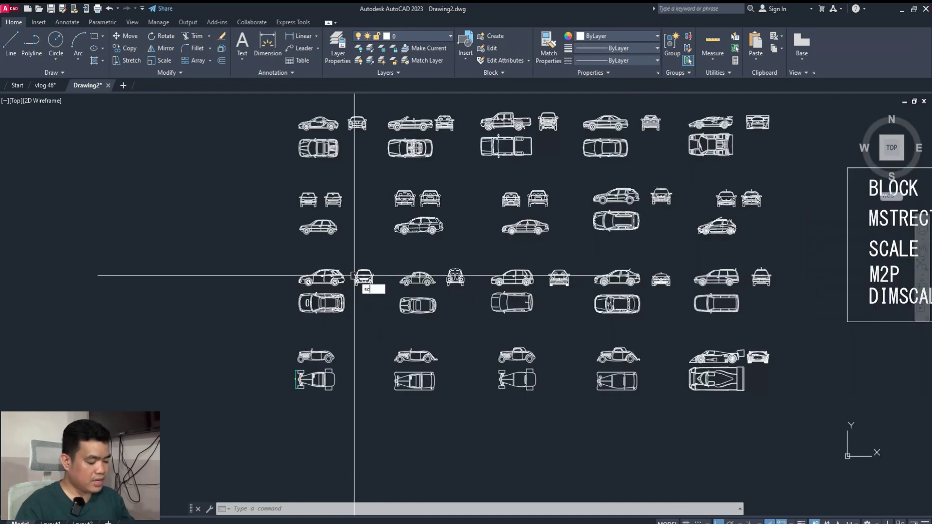
pyautogui.write('c')
pyautogui.press('Return')
pyautogui.scroll(-3, 353, 282)
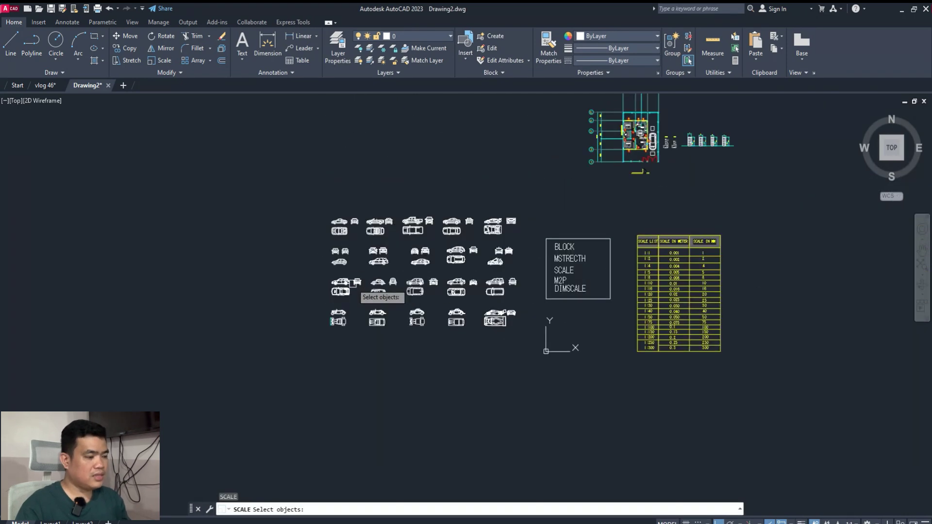
pyautogui.click(298, 183)
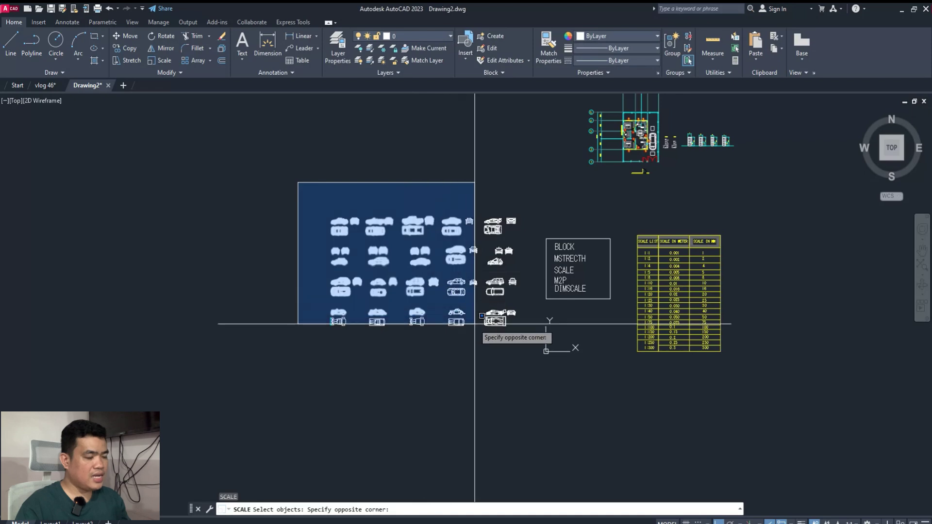
pyautogui.click(530, 360)
pyautogui.press('Return')
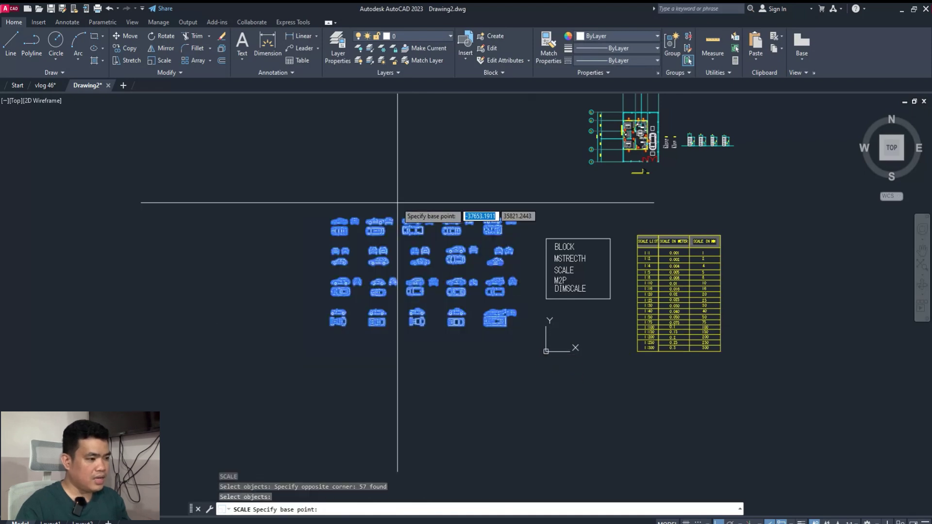
# Set the scale base point at the car's endpoint and choose the Reference option.
pyautogui.scroll(2, 333, 329)
pyautogui.scroll(8, 333, 318)
pyautogui.scroll(2, 429, 297)
pyautogui.scroll(4, 369, 295)
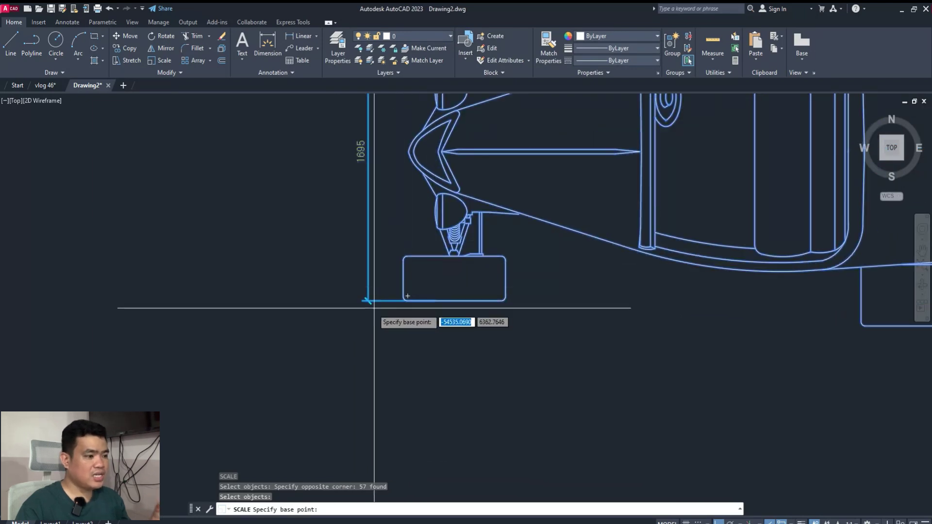
pyautogui.scroll(2, 366, 294)
pyautogui.scroll(1, 368, 295)
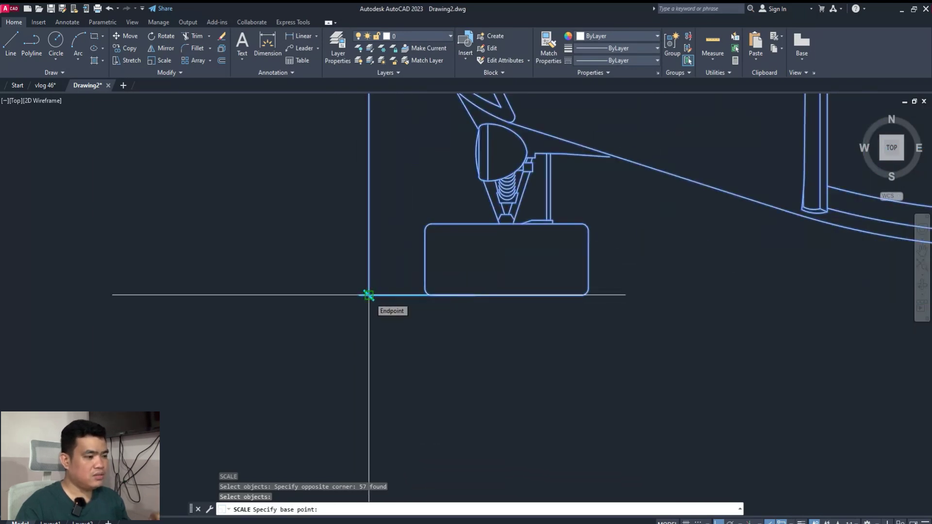
pyautogui.click(368, 295)
pyautogui.scroll(-2, 369, 295)
pyautogui.scroll(-5, 343, 323)
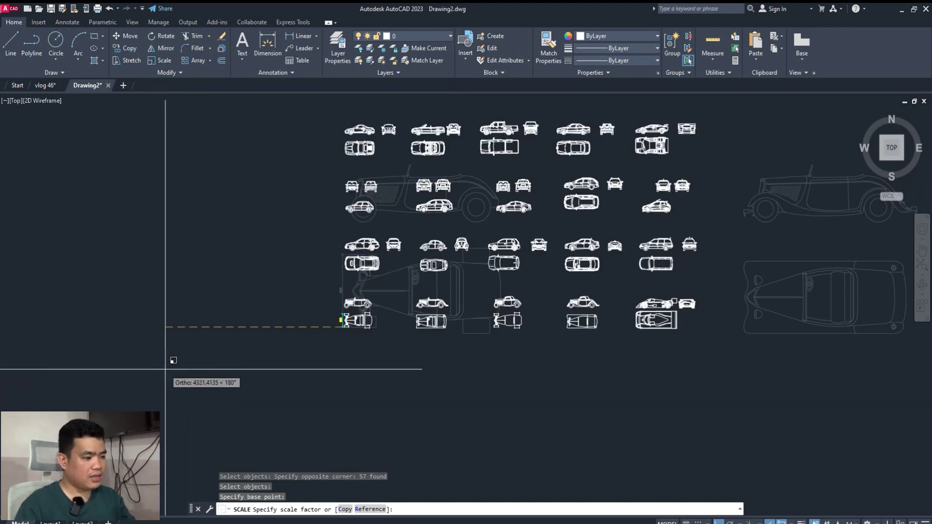
pyautogui.write('r')
pyautogui.press('Return')
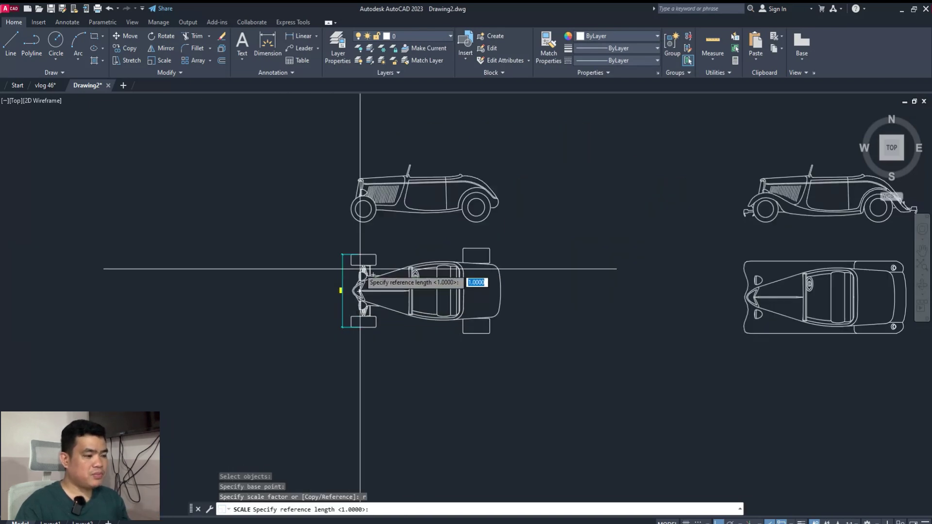
# Pick the 1695 front-wheel reference length and enter new length 1.695.
pyautogui.scroll(4, 364, 240)
pyautogui.scroll(-3, 364, 240)
pyautogui.scroll(3, 359, 383)
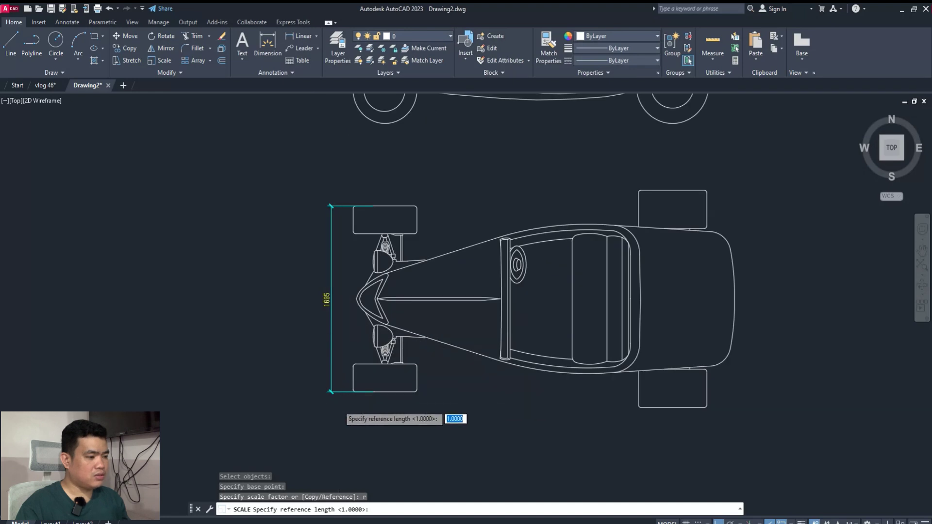
pyautogui.scroll(5, 330, 389)
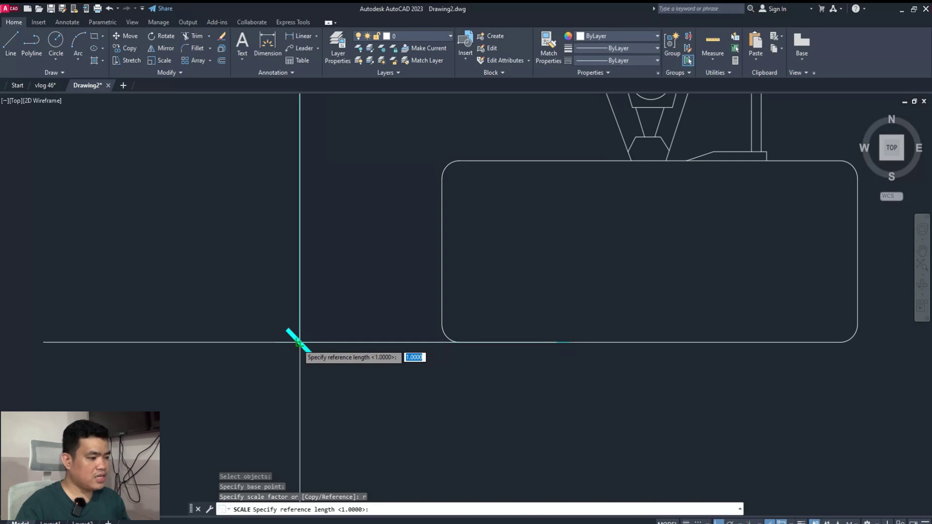
pyautogui.scroll(-5, 304, 330)
pyautogui.scroll(3, 311, 208)
pyautogui.scroll(2, 299, 208)
pyautogui.scroll(2, 298, 209)
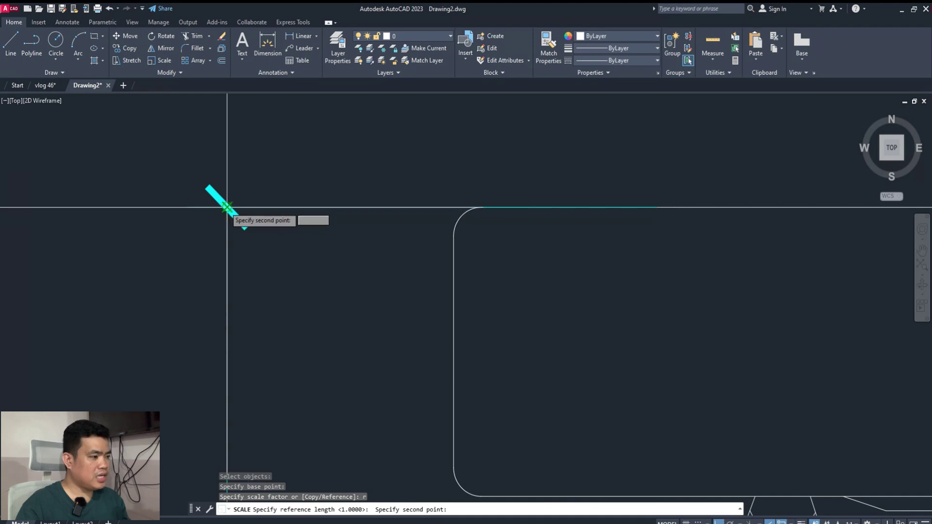
pyautogui.click(227, 207)
pyautogui.scroll(-3, 301, 246)
pyautogui.scroll(-2, 299, 253)
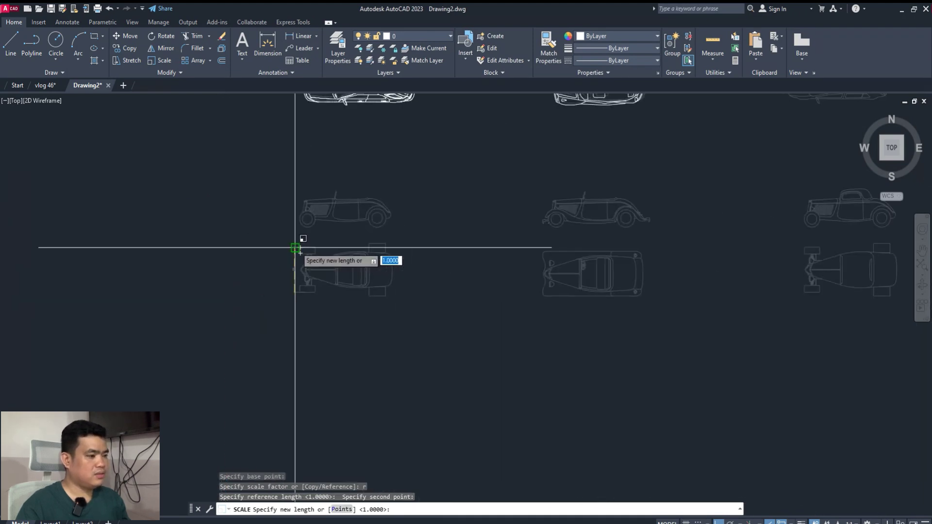
pyautogui.scroll(2, 299, 253)
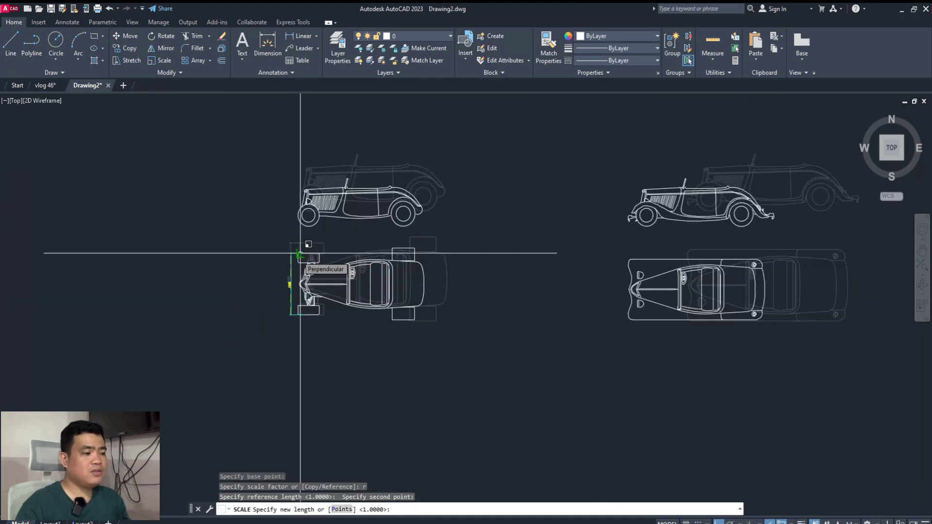
pyautogui.scroll(2, 316, 293)
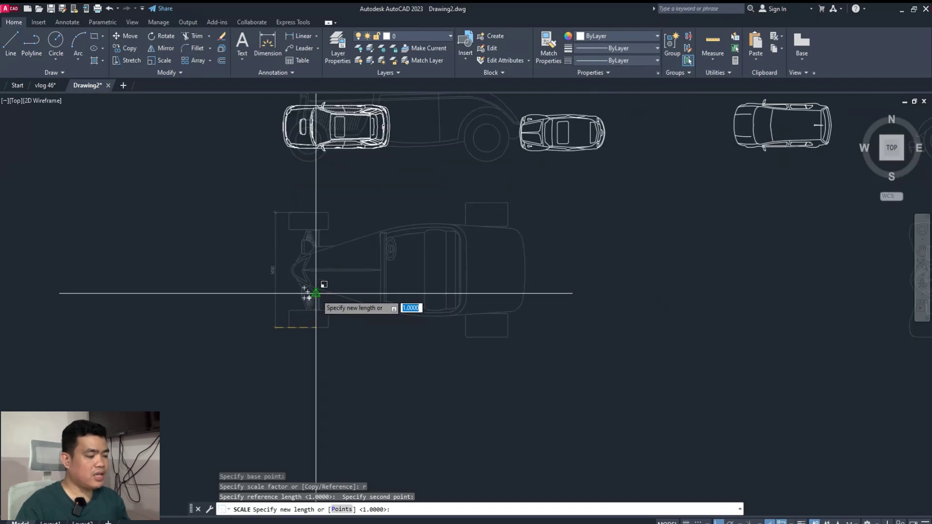
pyautogui.scroll(-3, 311, 291)
pyautogui.scroll(3, 307, 288)
pyautogui.scroll(3, 297, 287)
pyautogui.write('1.695')
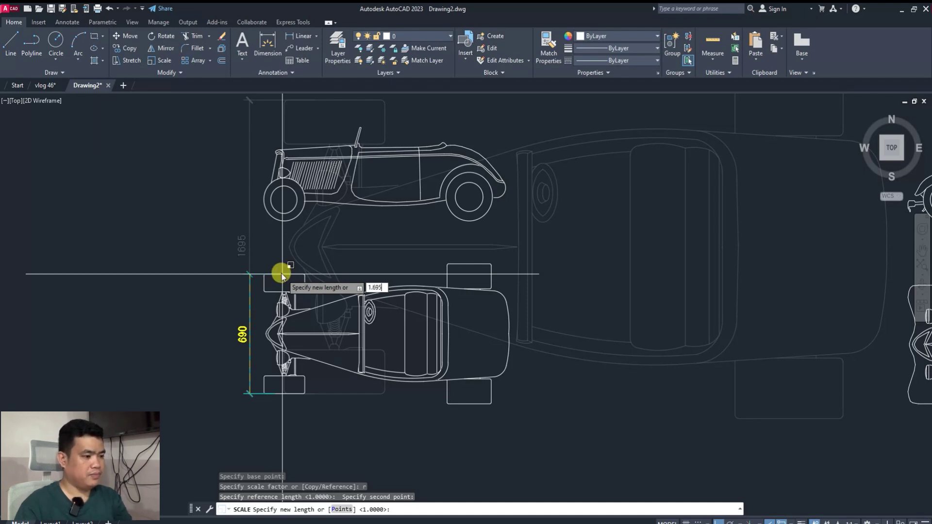
pyautogui.press('Return')
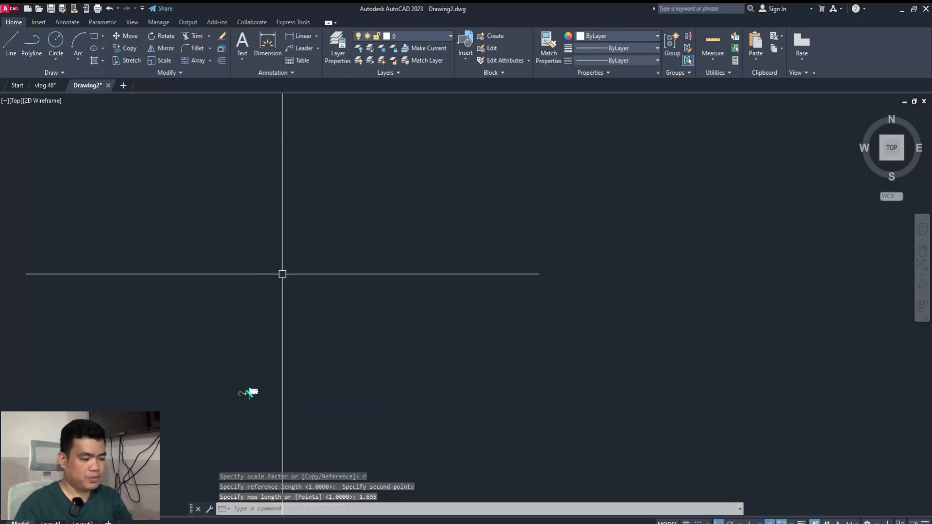
# Erase the stray object left beside the cars.
pyautogui.scroll(5, 258, 359)
pyautogui.scroll(4, 258, 359)
pyautogui.moveTo(258, 359); pyautogui.dragTo(206, 294)
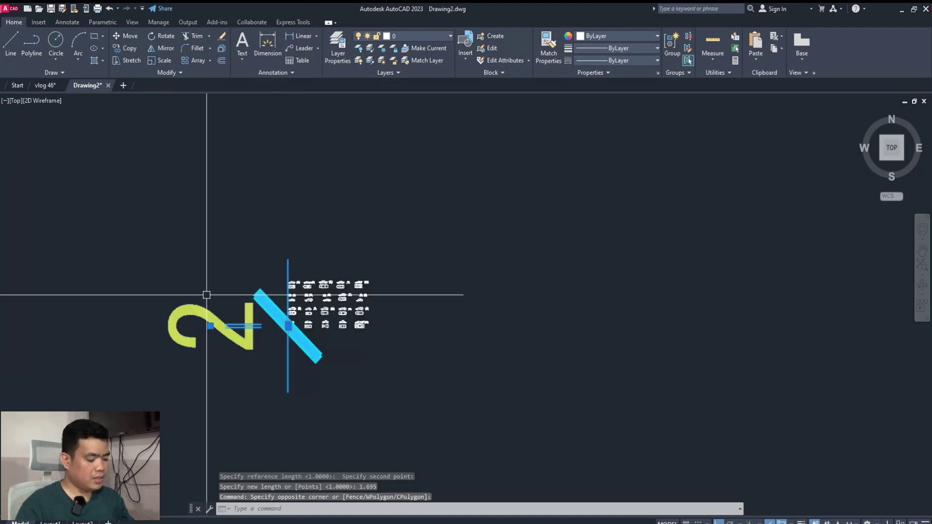
pyautogui.press('Return')
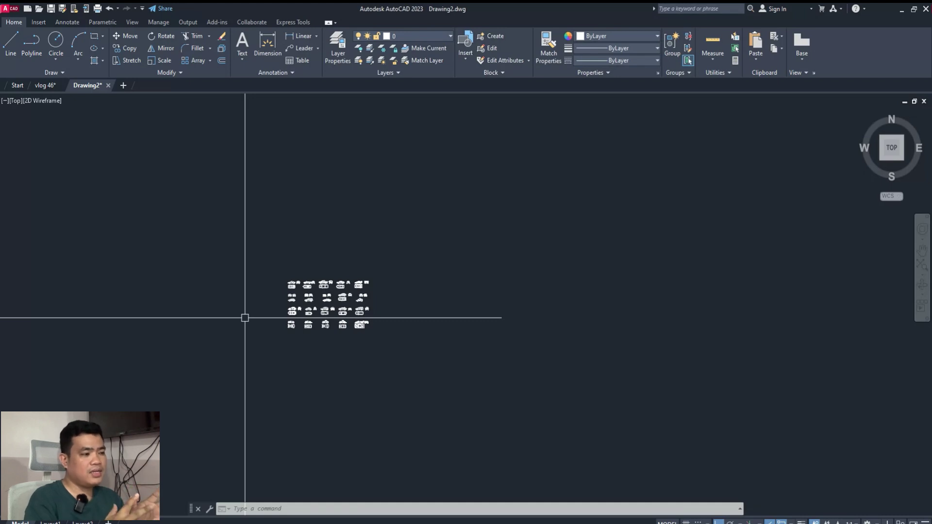
pyautogui.scroll(-4, 263, 331)
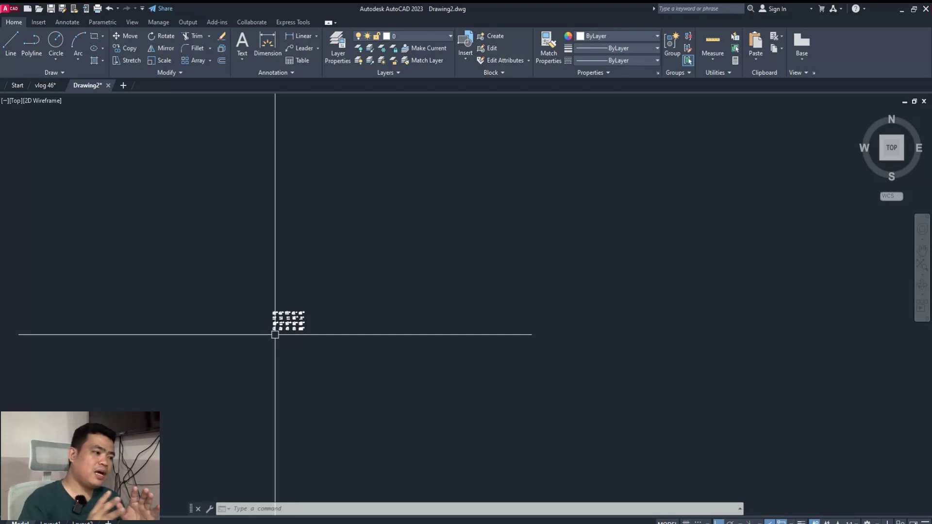
pyautogui.scroll(5, 275, 334)
pyautogui.scroll(5, 278, 280)
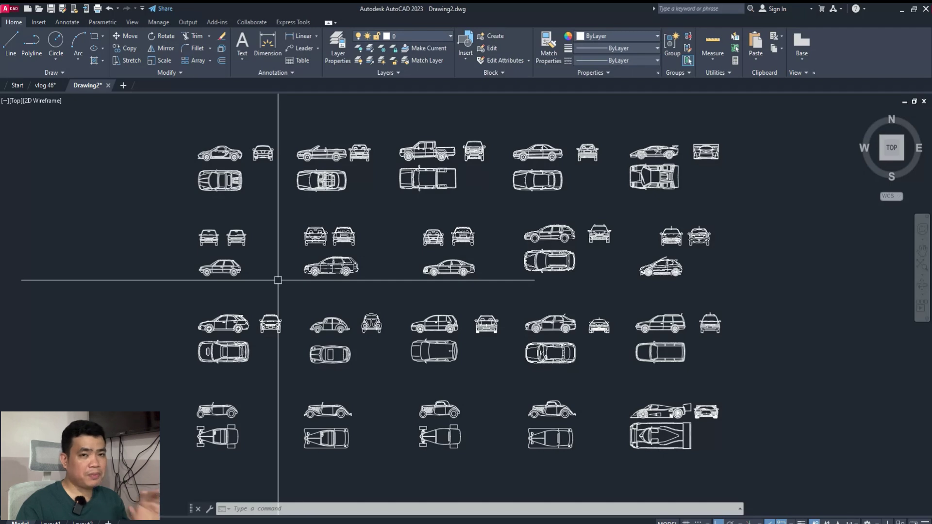
pyautogui.scroll(-4, 277, 281)
pyautogui.scroll(-6, 279, 281)
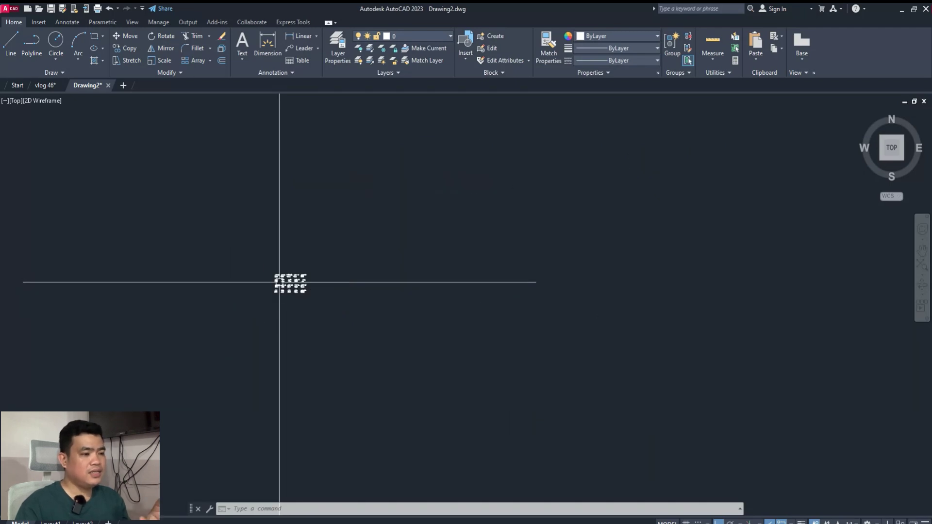
pyautogui.scroll(-3, 378, 283)
pyautogui.scroll(4, 379, 284)
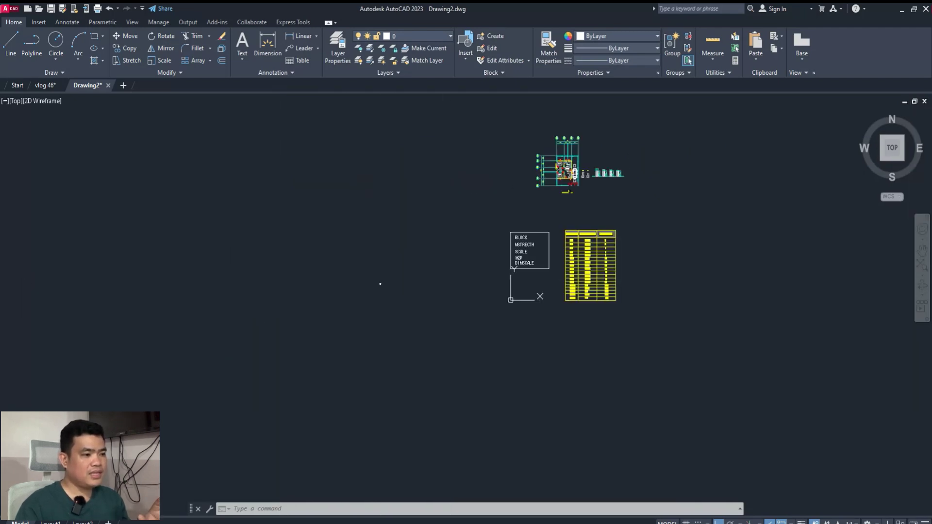
pyautogui.scroll(-2, 381, 283)
pyautogui.scroll(8, 456, 274)
pyautogui.scroll(-4, 394, 260)
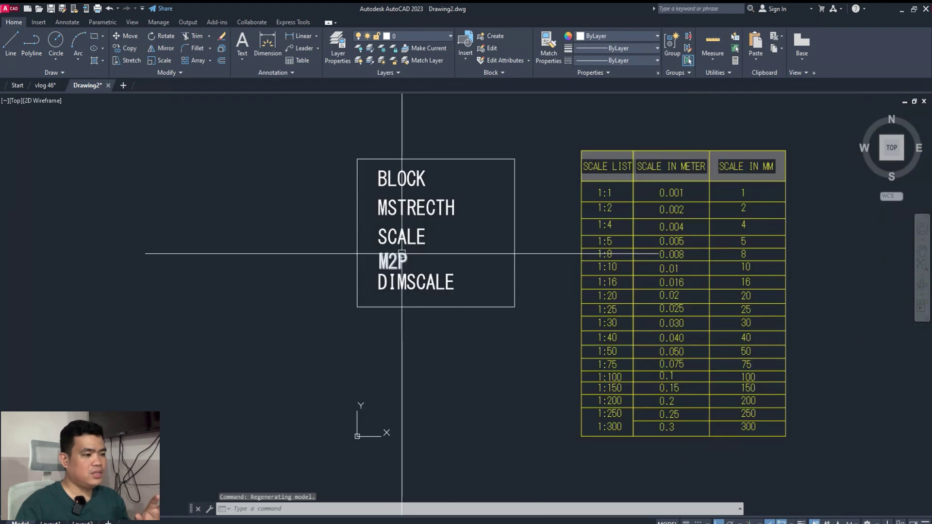
pyautogui.scroll(2, 392, 262)
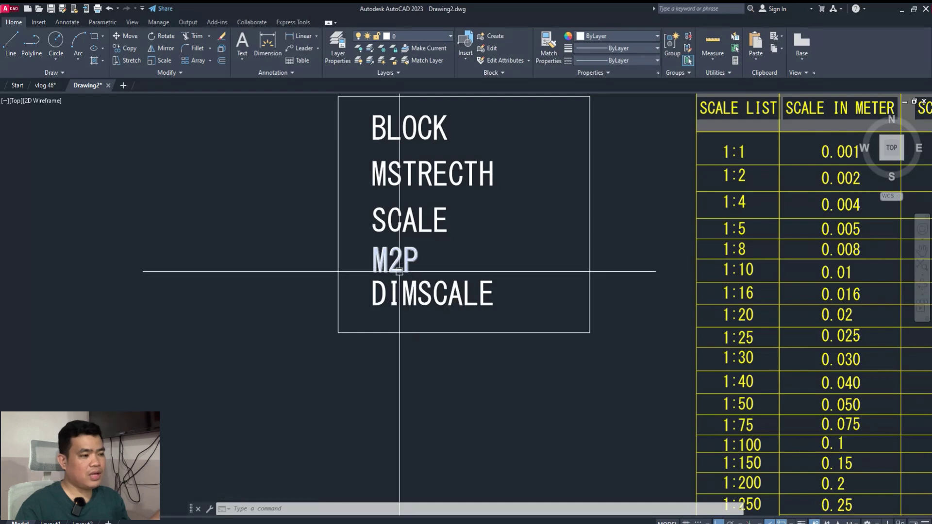
pyautogui.scroll(-5, 395, 279)
pyautogui.scroll(2, 417, 170)
pyautogui.scroll(4, 421, 203)
# Draw an L-shaped line with a horizontal base and a vertical leg.
pyautogui.write('l')
pyautogui.press('Return')
pyautogui.click(348, 229)
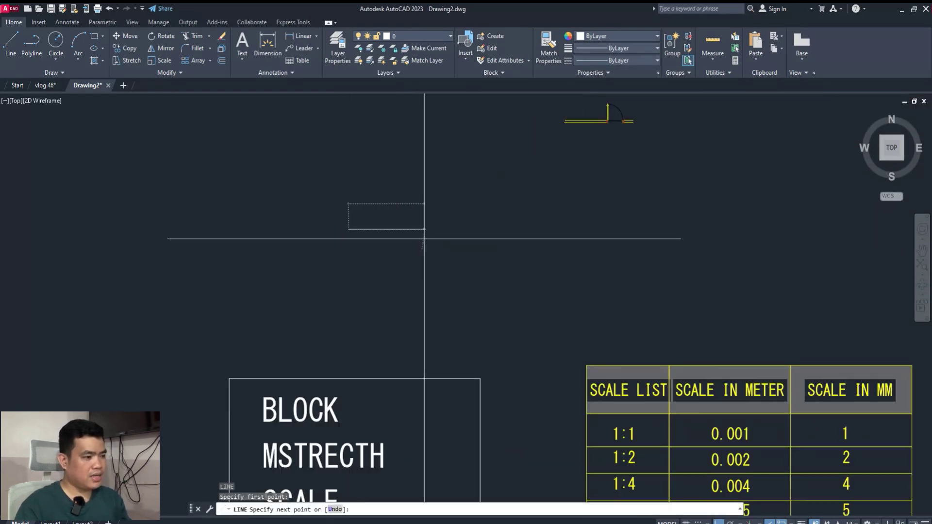
pyautogui.click(424, 229)
pyautogui.click(423, 163)
pyautogui.press('Escape')
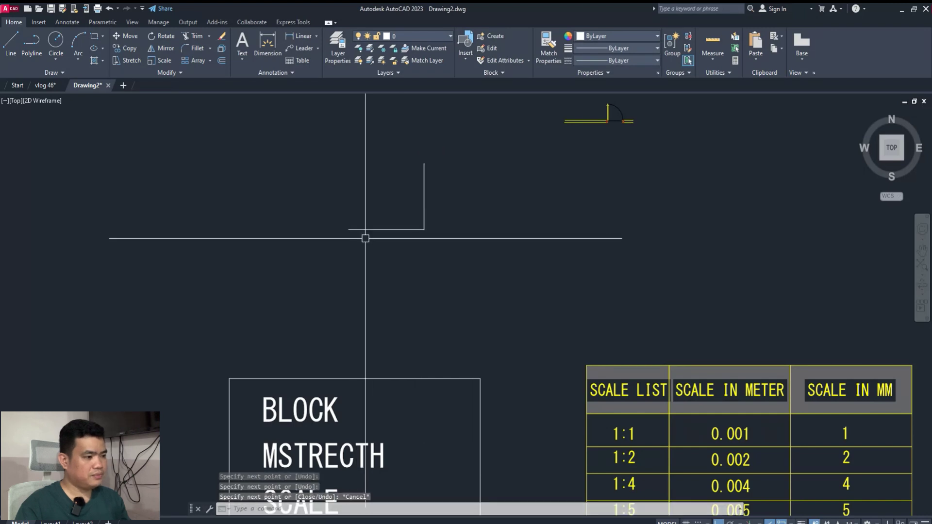
# Offset the bottom line 150 to the outer side.
pyautogui.write('o')
pyautogui.press('Return')
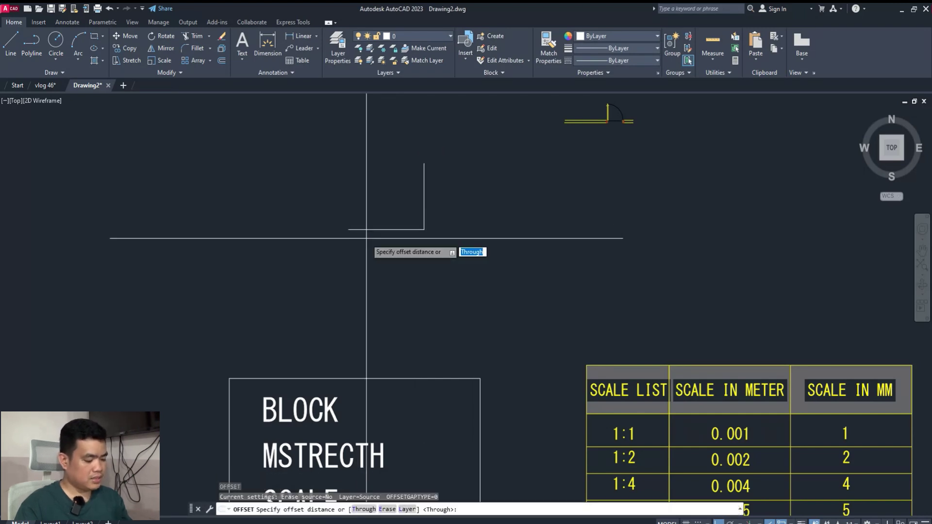
pyautogui.write('0')
pyautogui.press('Return')
pyautogui.click(380, 229)
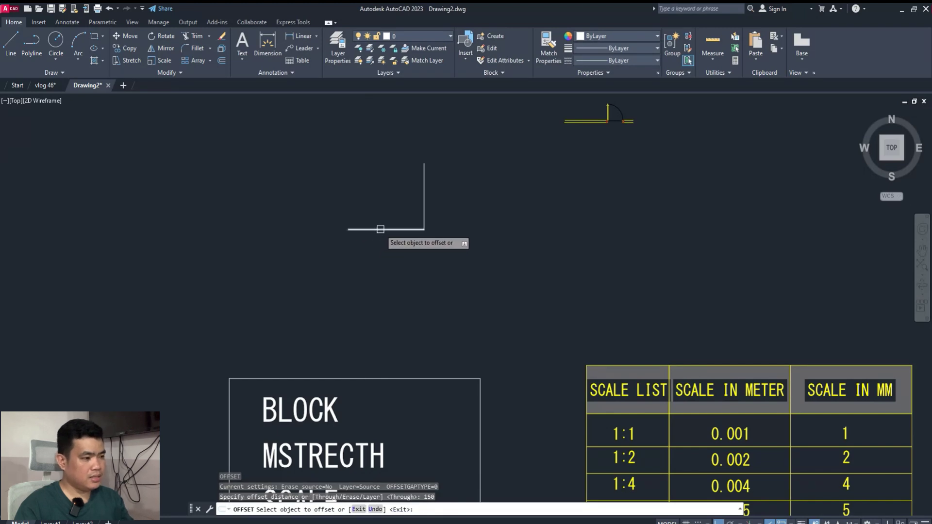
pyautogui.click(387, 249)
pyautogui.scroll(10, 423, 228)
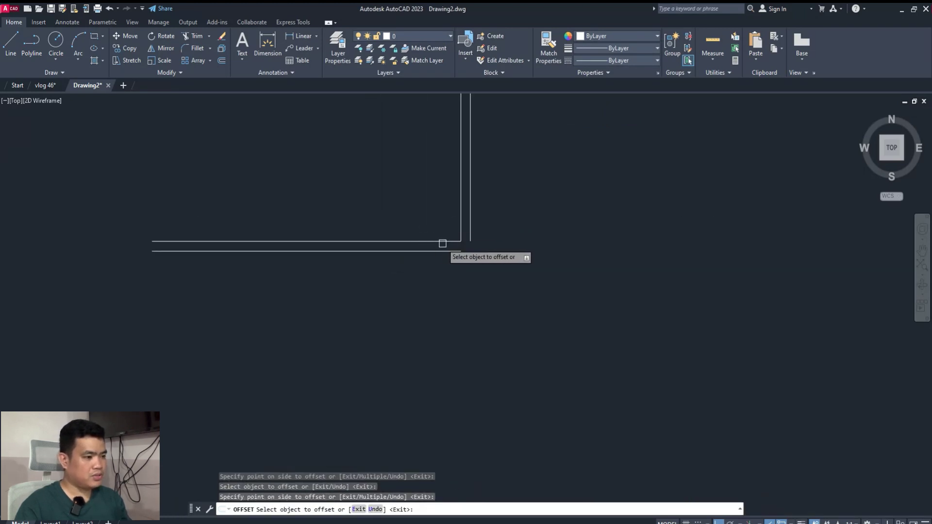
pyautogui.press('Escape')
pyautogui.press('Escape')
# Fillet the two outer lines with radius 0 to close the corner sharply.
pyautogui.press('Return')
pyautogui.write('r')
pyautogui.press('Return')
pyautogui.press('Return')
pyautogui.click(453, 254)
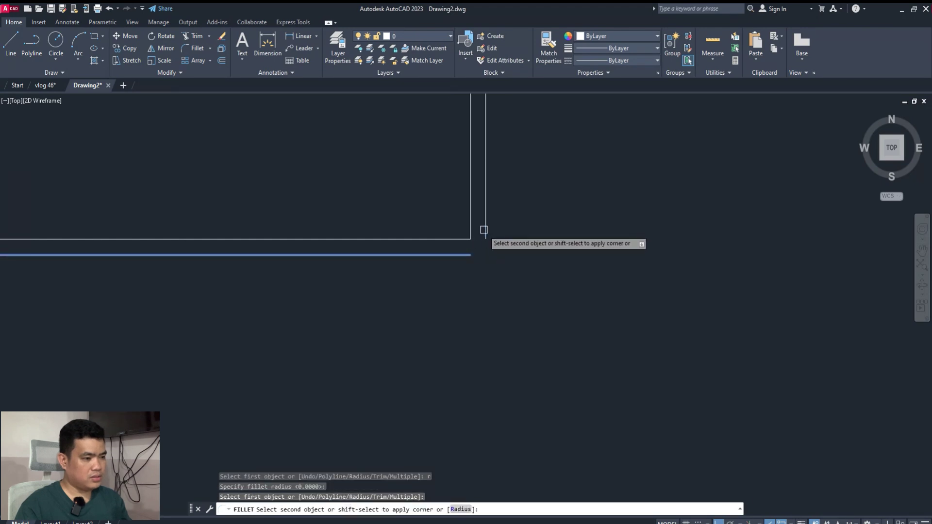
pyautogui.click(483, 232)
pyautogui.scroll(-7, 412, 292)
pyautogui.press('Escape')
# Clear the half-typed command entry and begin a new LINE.
pyautogui.scroll(5, 411, 293)
pyautogui.scroll(2, 415, 267)
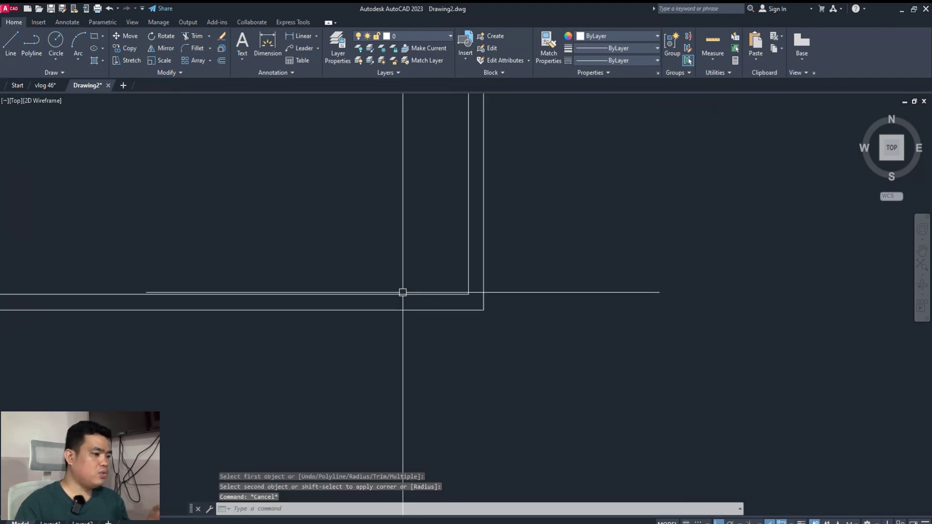
pyautogui.scroll(-3, 395, 296)
pyautogui.scroll(-2, 400, 298)
pyautogui.scroll(2, 388, 291)
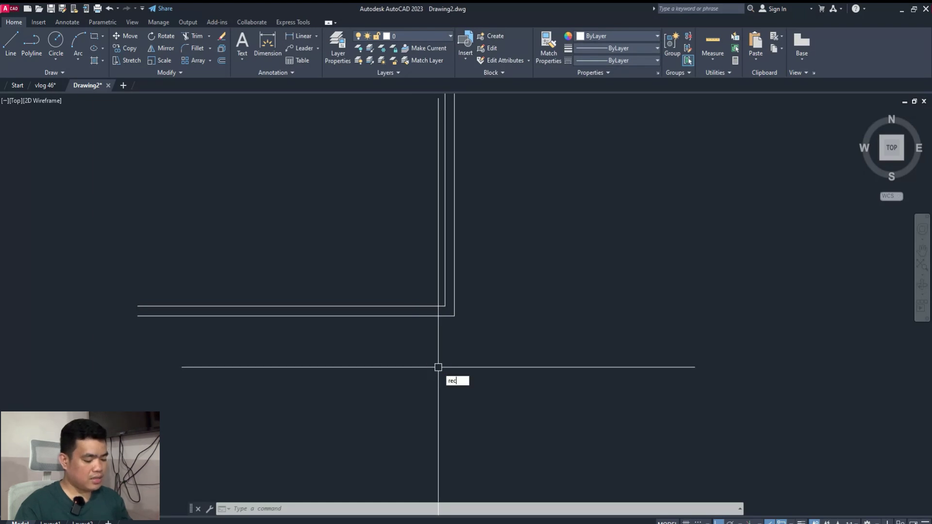
pyautogui.press('Escape')
pyautogui.press('Escape')
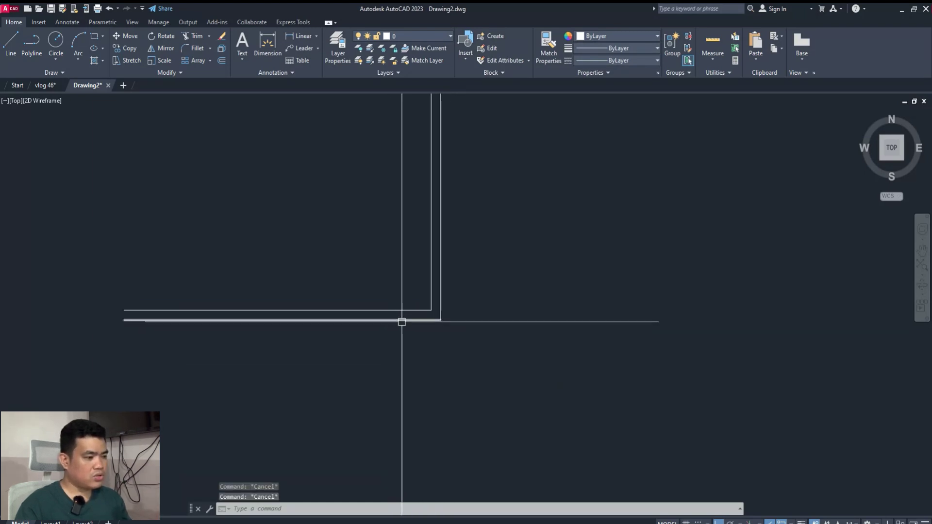
pyautogui.scroll(-3, 424, 323)
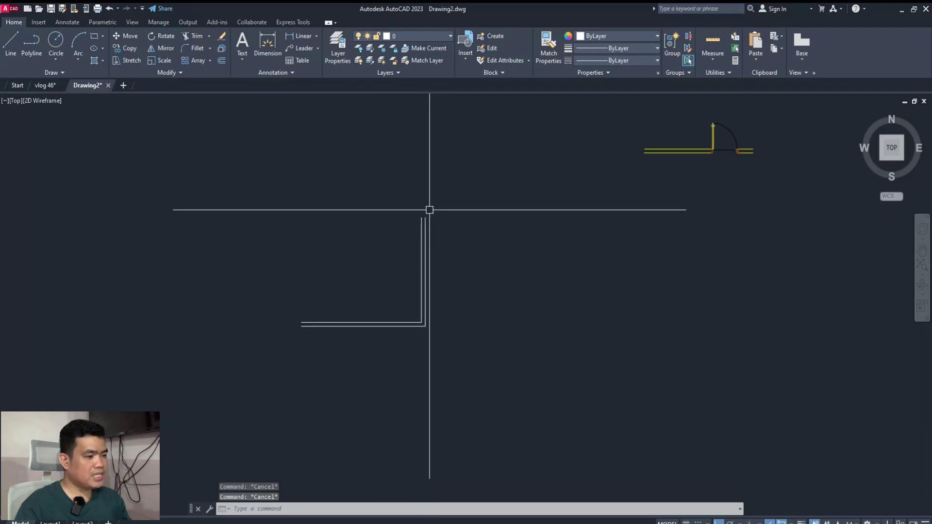
pyautogui.scroll(4, 397, 335)
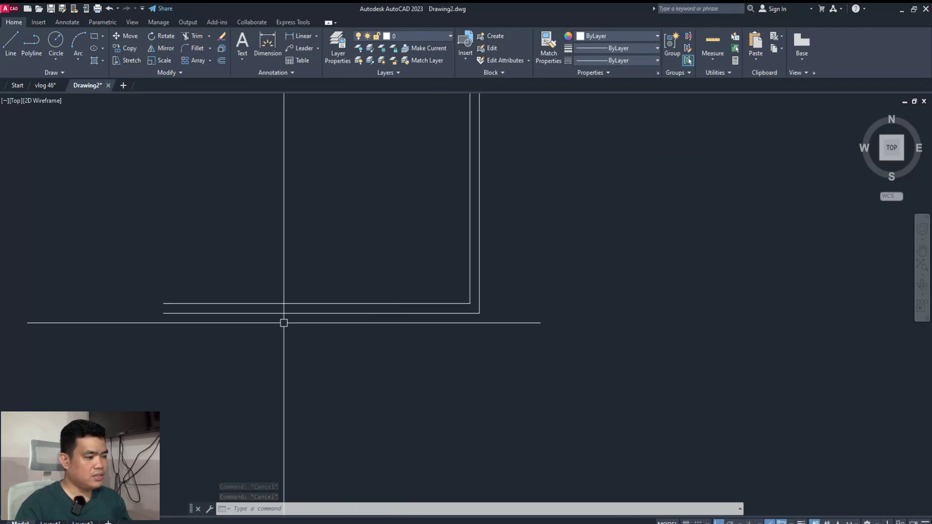
pyautogui.write('l')
pyautogui.press('Return')
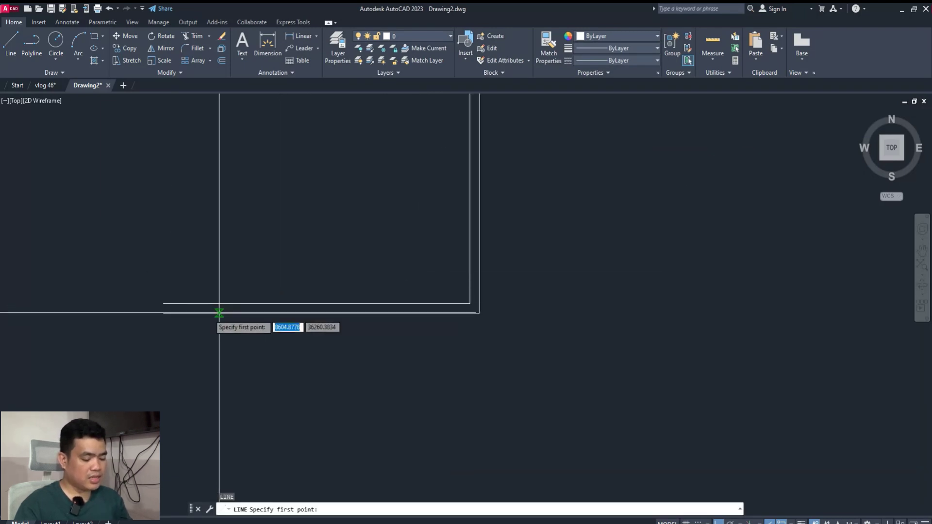
# Draw trial lines from the wall corner, including a vertical one near the inner corner.
pyautogui.click(164, 303)
pyautogui.press('Return')
pyautogui.press('Return')
pyautogui.click(167, 308)
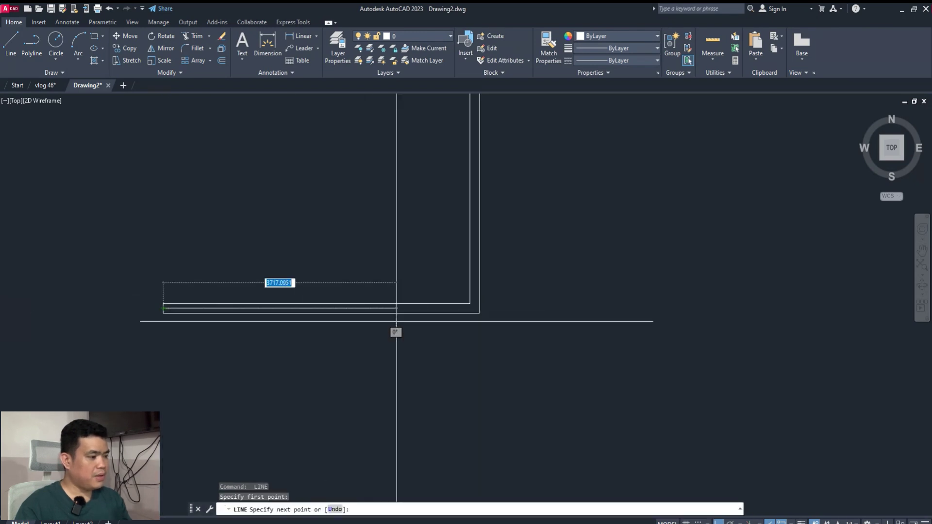
pyautogui.click(496, 287)
pyautogui.press('Escape')
pyautogui.scroll(-3, 485, 243)
pyautogui.press('Return')
pyautogui.click(434, 305)
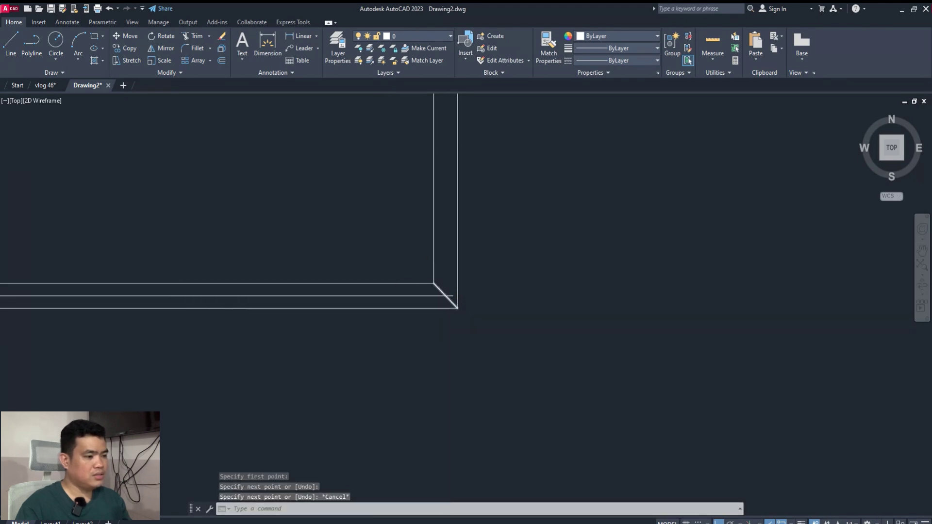
pyautogui.scroll(-3, 444, 310)
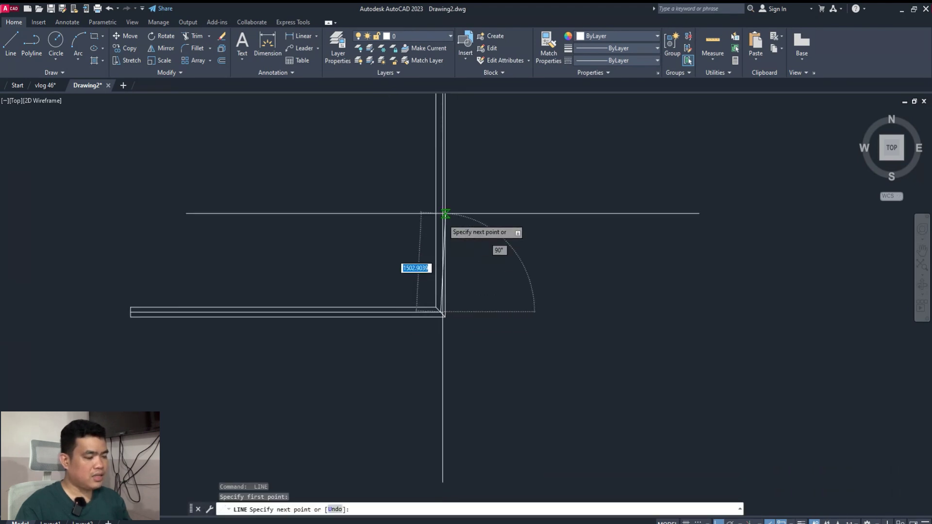
pyautogui.scroll(2, 440, 157)
pyautogui.click(447, 146)
pyautogui.press('Escape')
# Window-select the three extra corner lines and erase them.
pyautogui.scroll(-3, 427, 179)
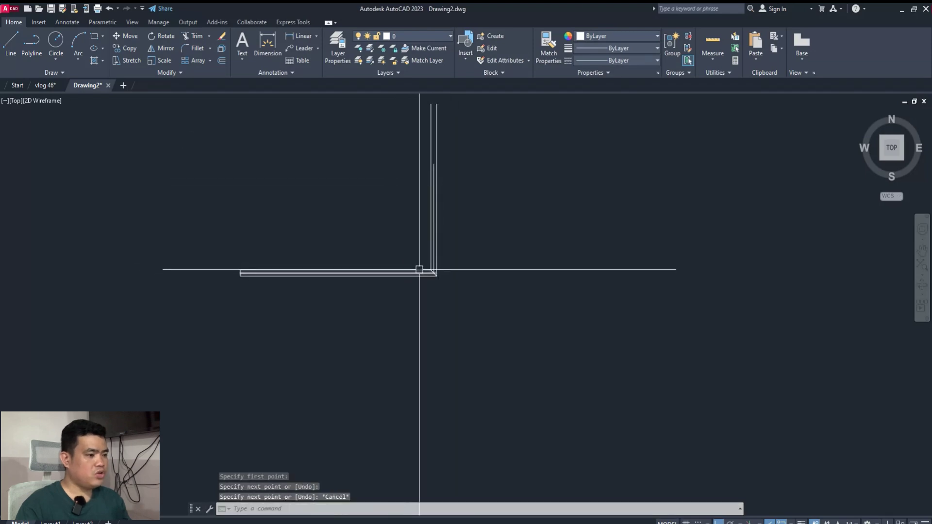
pyautogui.scroll(-5, 432, 252)
pyautogui.scroll(2, 396, 325)
pyautogui.scroll(4, 396, 325)
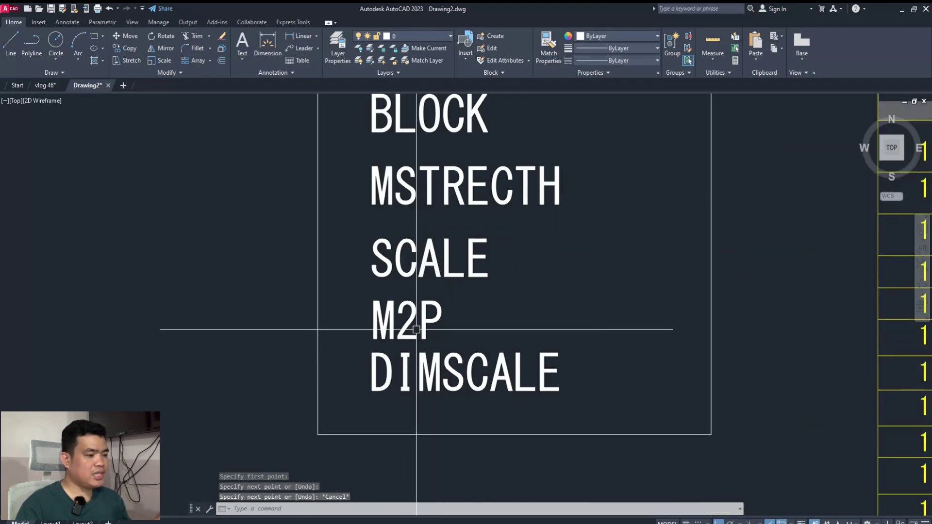
pyautogui.scroll(-5, 407, 336)
pyautogui.scroll(2, 435, 267)
pyautogui.scroll(4, 447, 229)
pyautogui.scroll(2, 462, 297)
pyautogui.click(481, 298)
pyautogui.click(470, 266)
pyautogui.scroll(-4, 450, 308)
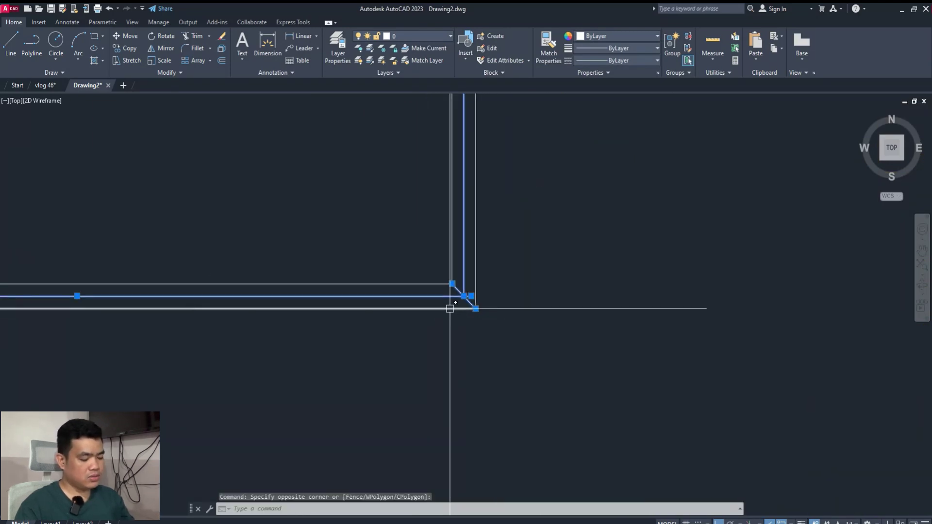
pyautogui.scroll(-3, 450, 305)
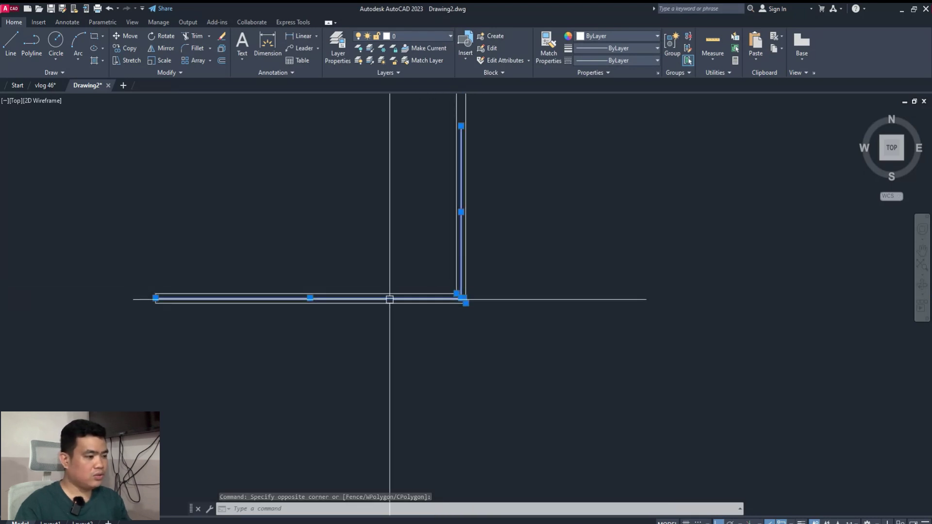
pyautogui.scroll(2, 390, 299)
pyautogui.scroll(2, 392, 294)
pyautogui.write('e')
pyautogui.press('Return')
# Erase the leftover vertical line.
pyautogui.scroll(-3, 410, 302)
pyautogui.scroll(4, 205, 311)
pyautogui.click(120, 234)
pyautogui.click(205, 360)
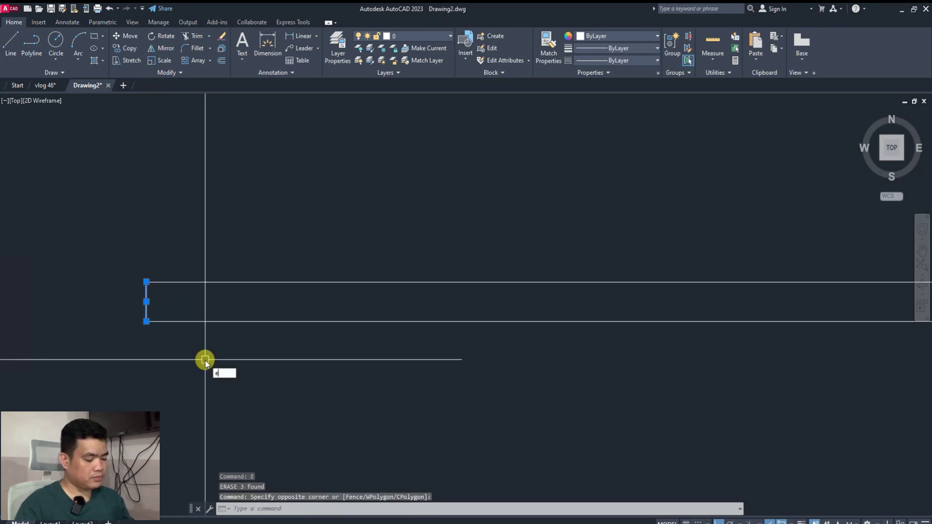
pyautogui.press('Return')
pyautogui.scroll(-2, 300, 277)
pyautogui.scroll(-4, 253, 306)
pyautogui.scroll(2, 267, 297)
pyautogui.scroll(1, 263, 320)
pyautogui.scroll(-2, 263, 319)
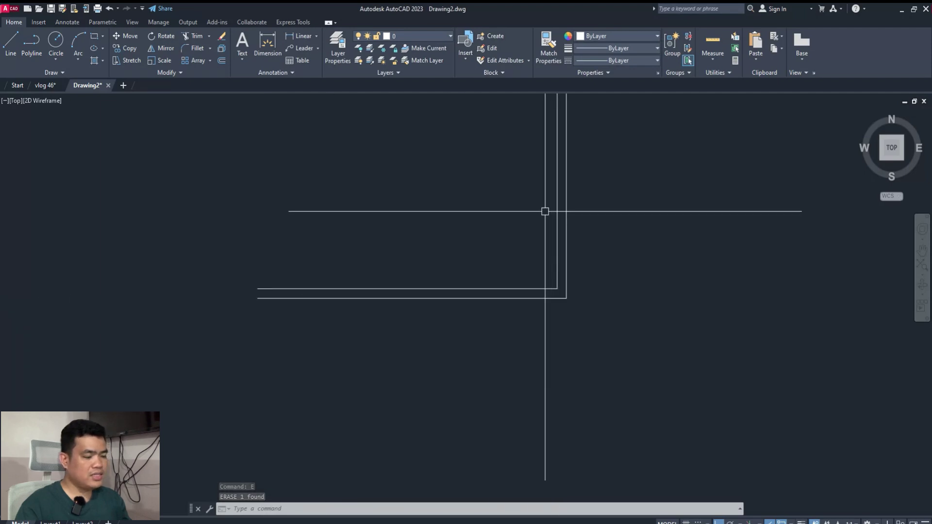
pyautogui.scroll(2, 218, 329)
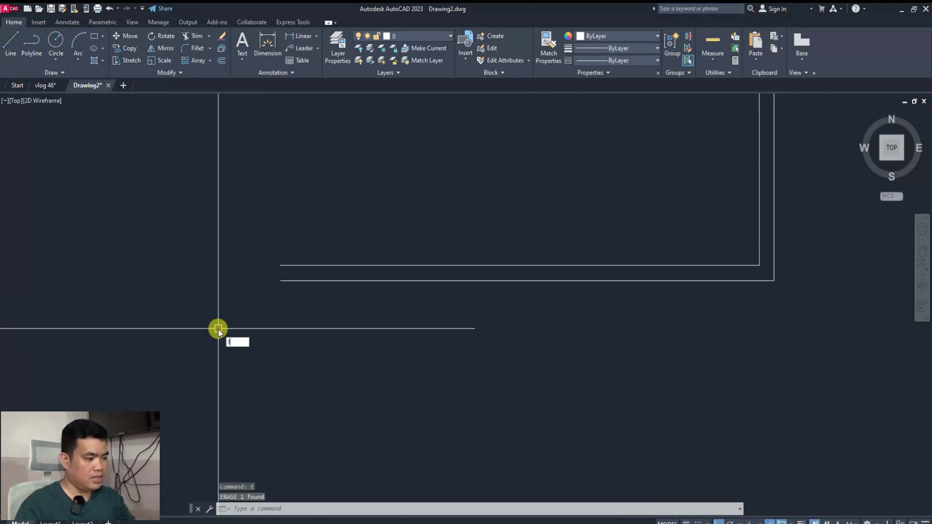
# Draw a line starting midway between the upper and lower horizontal wall line ends.
pyautogui.write('L')
pyautogui.press('Return')
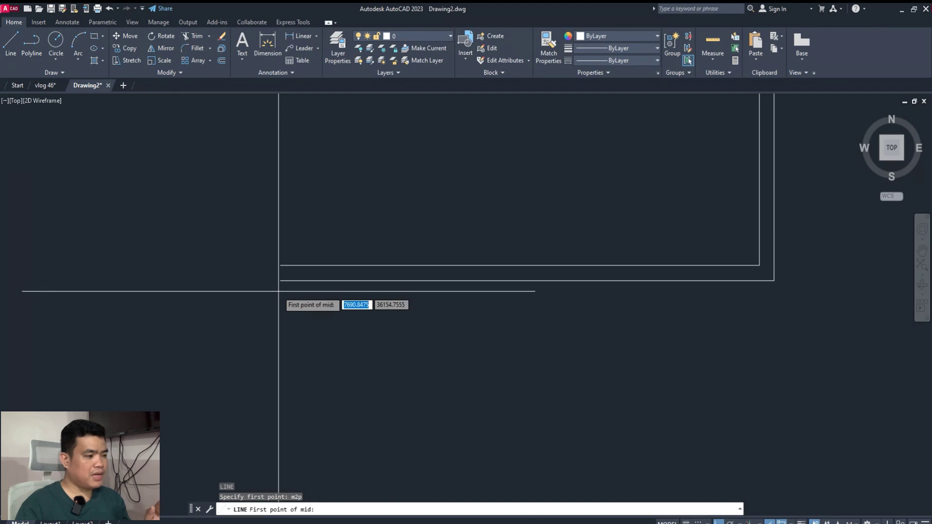
pyautogui.scroll(2, 274, 289)
pyautogui.scroll(2, 272, 286)
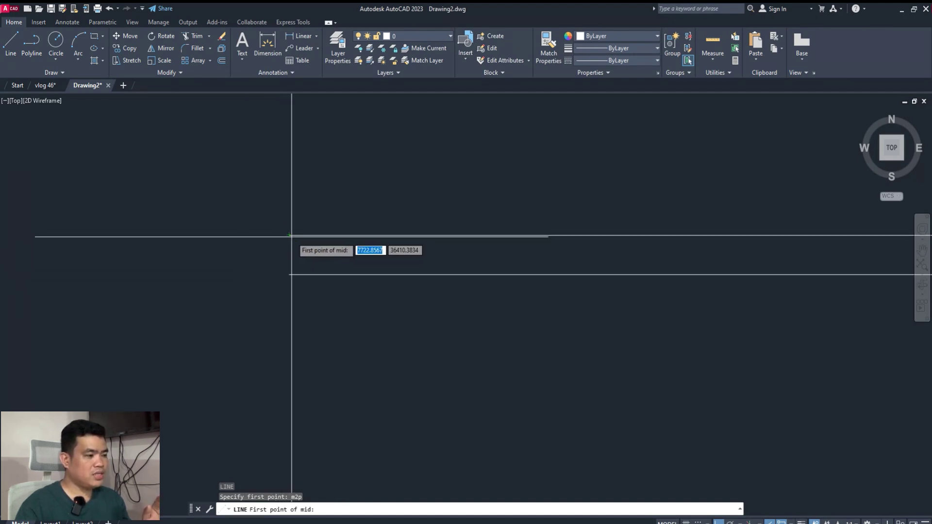
pyautogui.scroll(2, 283, 260)
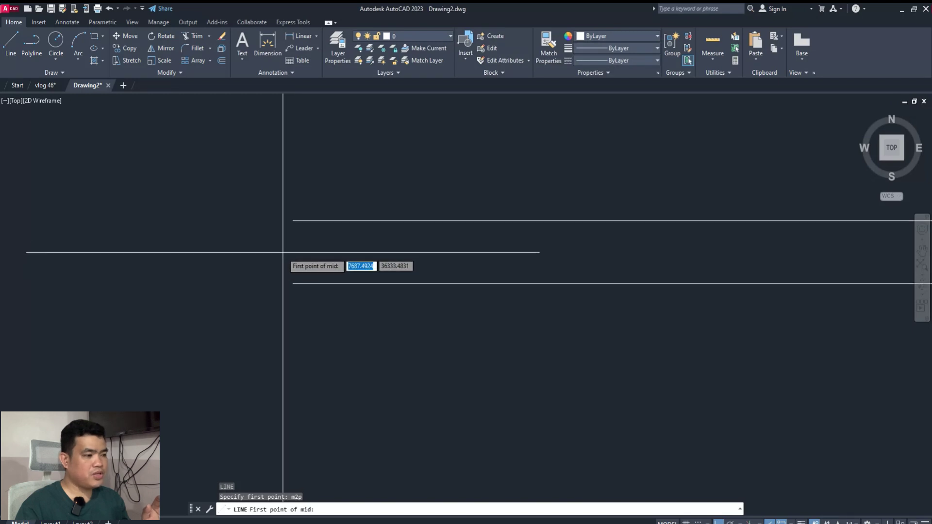
pyautogui.click(294, 220)
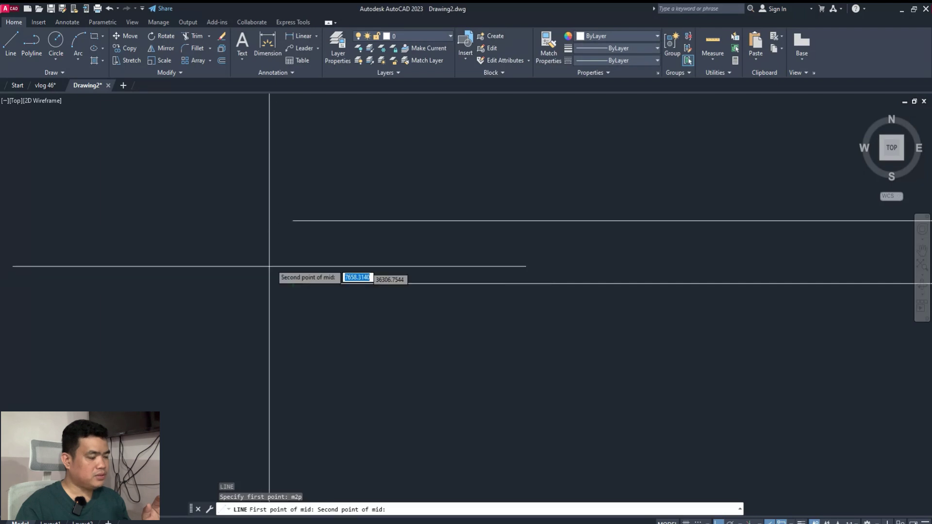
pyautogui.click(293, 284)
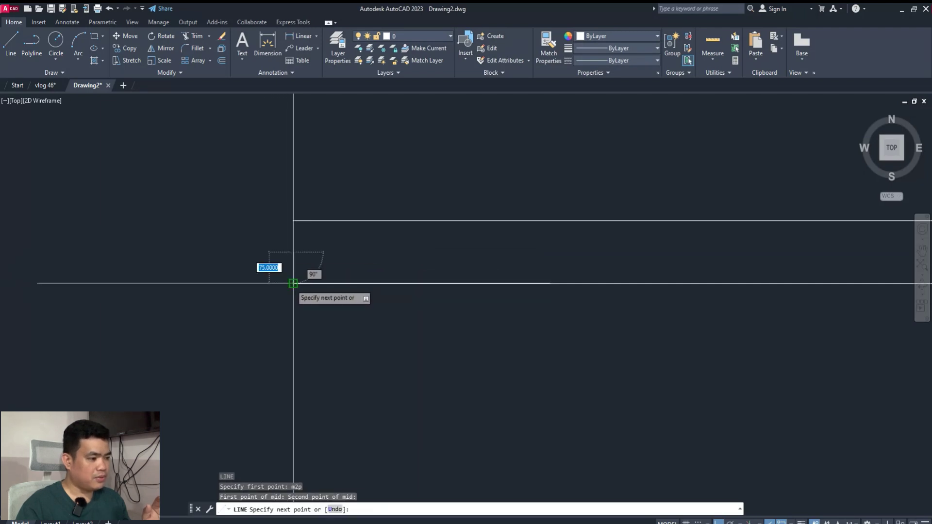
pyautogui.scroll(-5, 340, 272)
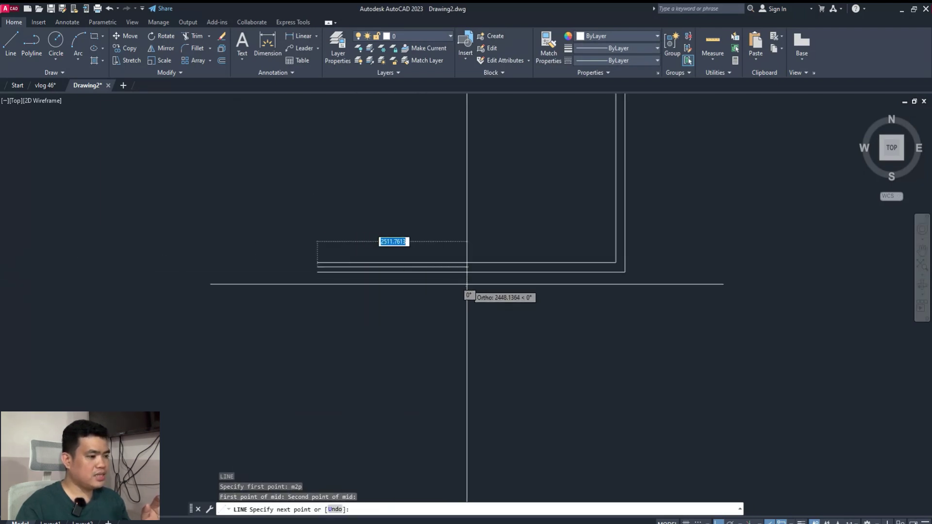
pyautogui.scroll(2, 613, 285)
pyautogui.scroll(2, 642, 281)
pyautogui.scroll(1, 517, 283)
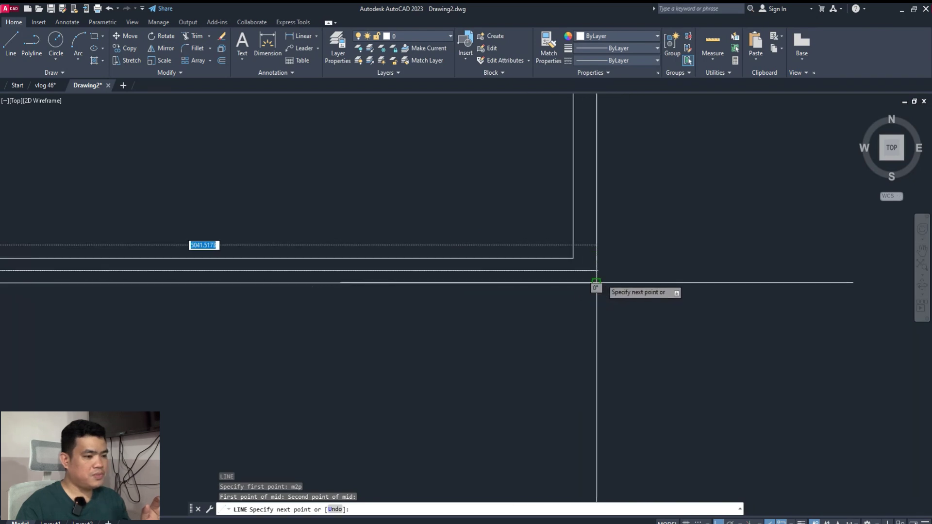
pyautogui.scroll(1, 508, 287)
pyautogui.scroll(1, 533, 275)
pyautogui.scroll(-2, 533, 275)
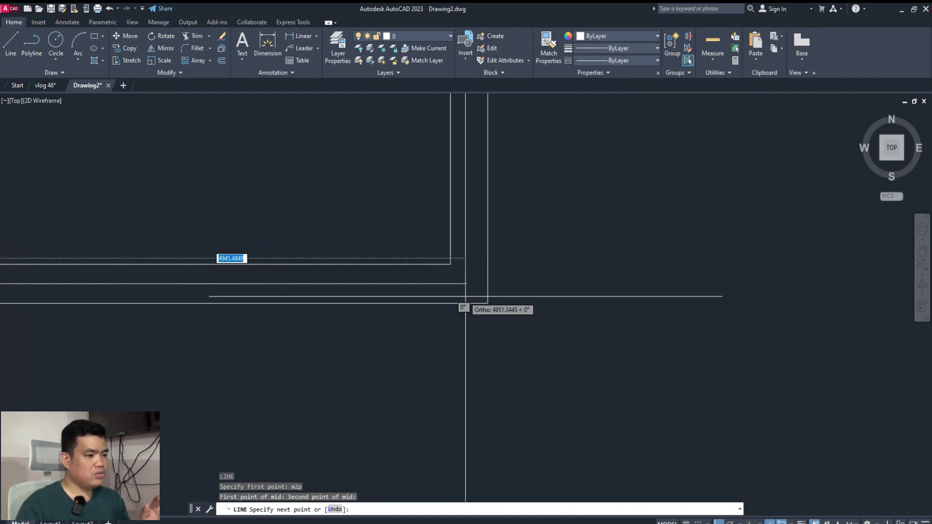
pyautogui.scroll(1, 479, 302)
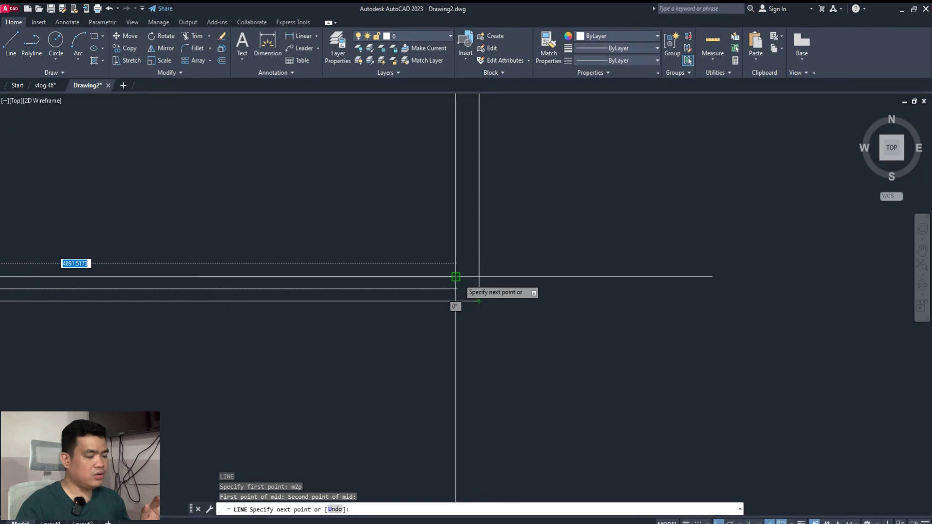
pyautogui.scroll(1, 466, 296)
pyautogui.scroll(1, 488, 291)
pyautogui.scroll(2, 488, 292)
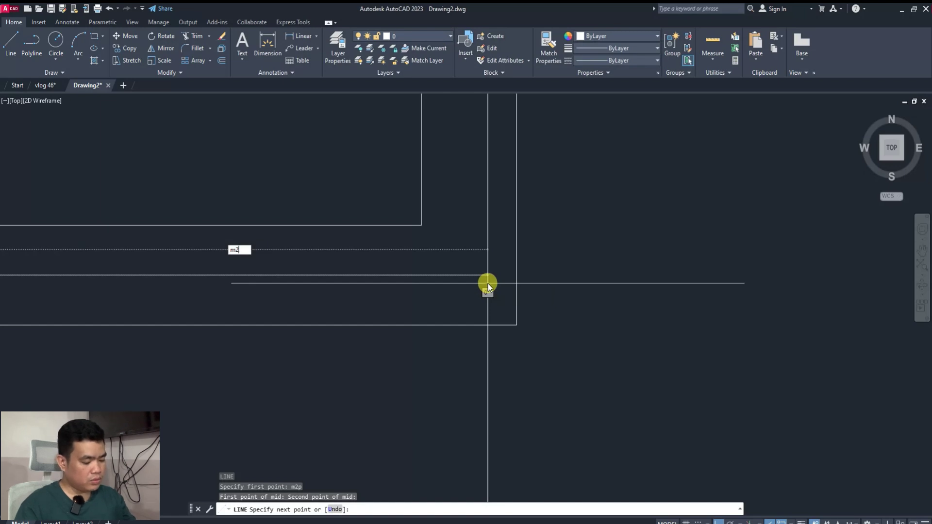
# Use M2P to start the vertical centre line midway between the walls, following it upward.
pyautogui.write('2p')
pyautogui.press('Return')
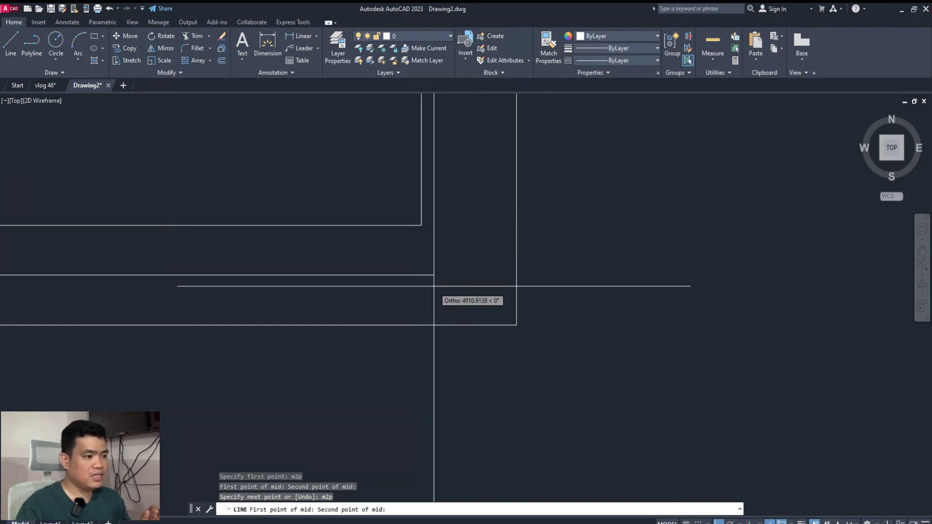
pyautogui.click(516, 325)
pyautogui.scroll(-2, 474, 306)
pyautogui.scroll(-2, 466, 218)
pyautogui.scroll(-3, 462, 160)
pyautogui.scroll(3, 451, 389)
pyautogui.moveTo(462, 375); pyautogui.dragTo(457, 163, button='middle')
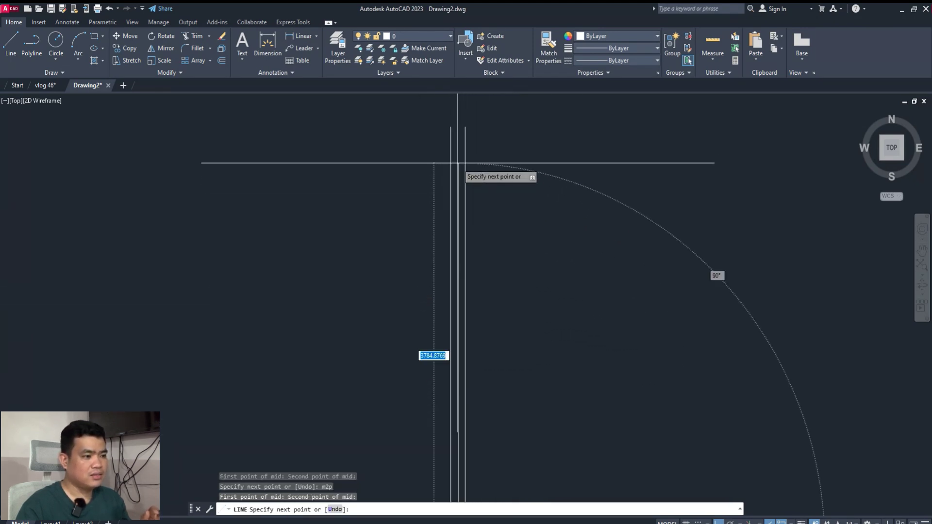
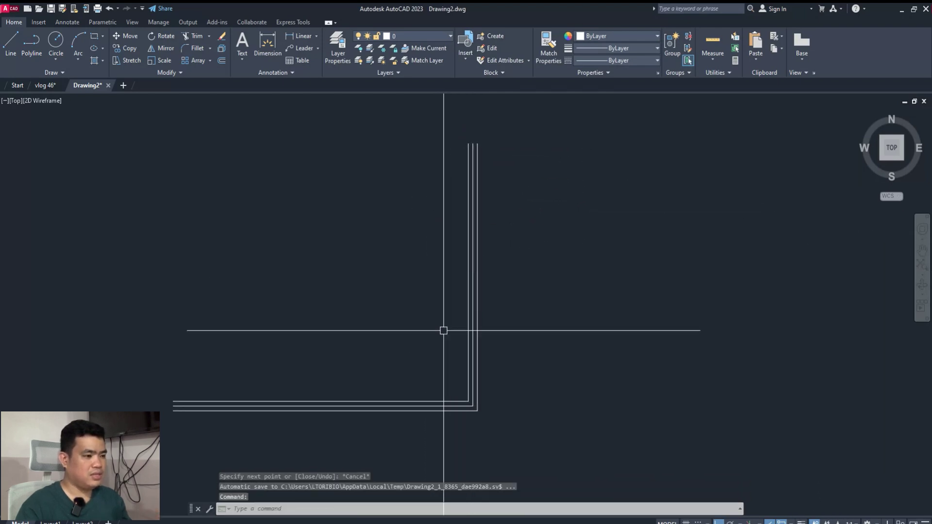
# Erase the two inner parallel lines at the L-shaped wall corner with a crossing window.
pyautogui.scroll(-3, 444, 330)
pyautogui.click(464, 327)
pyautogui.press('Escape')
pyautogui.scroll(3, 291, 327)
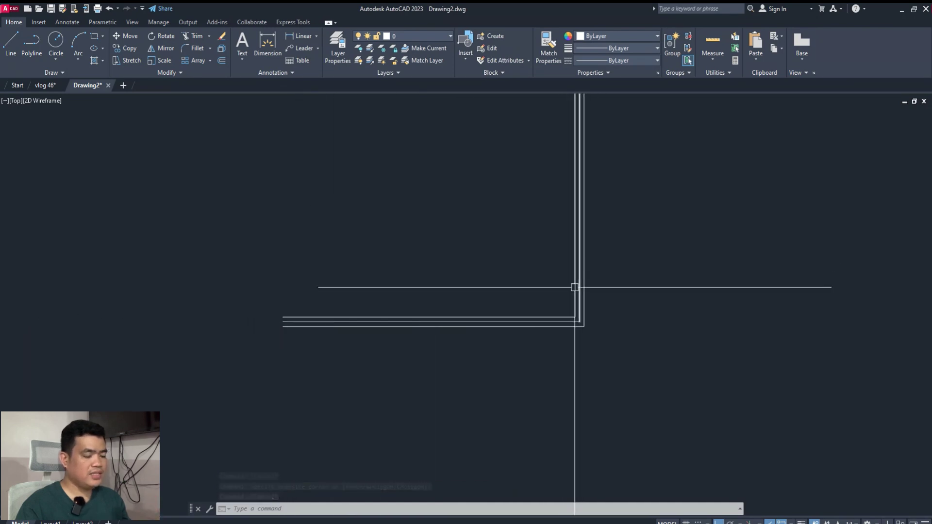
pyautogui.scroll(2, 575, 287)
pyautogui.click(587, 345)
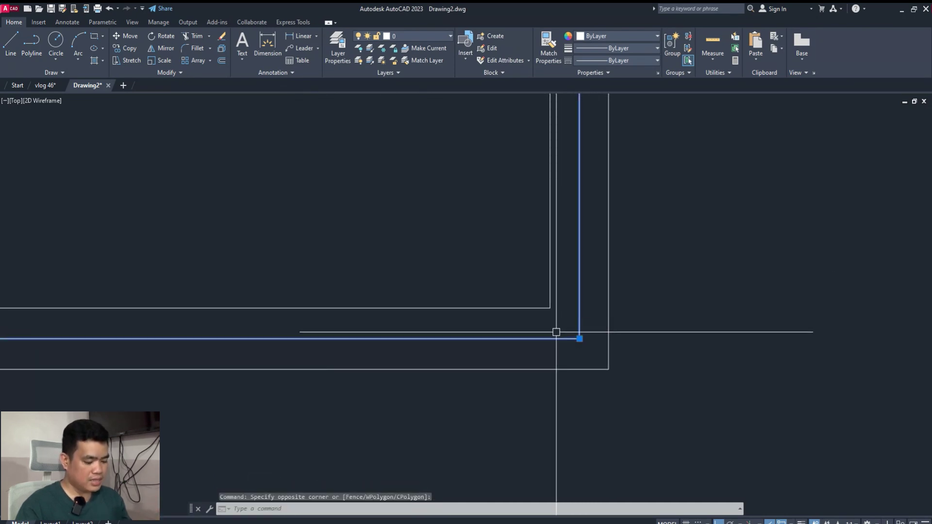
pyautogui.write('e')
pyautogui.press('Return')
pyautogui.scroll(-6, 556, 333)
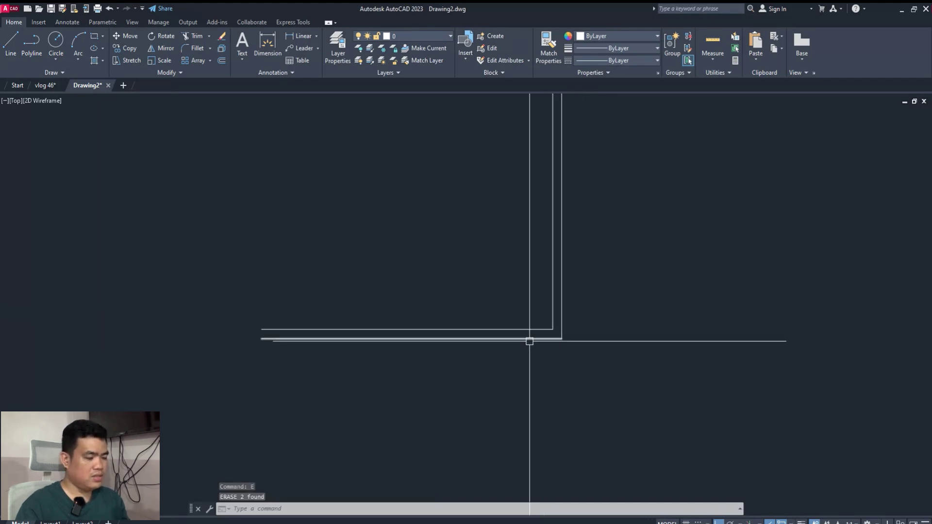
pyautogui.scroll(1, 291, 360)
pyautogui.scroll(3, 266, 339)
pyautogui.scroll(2, 260, 318)
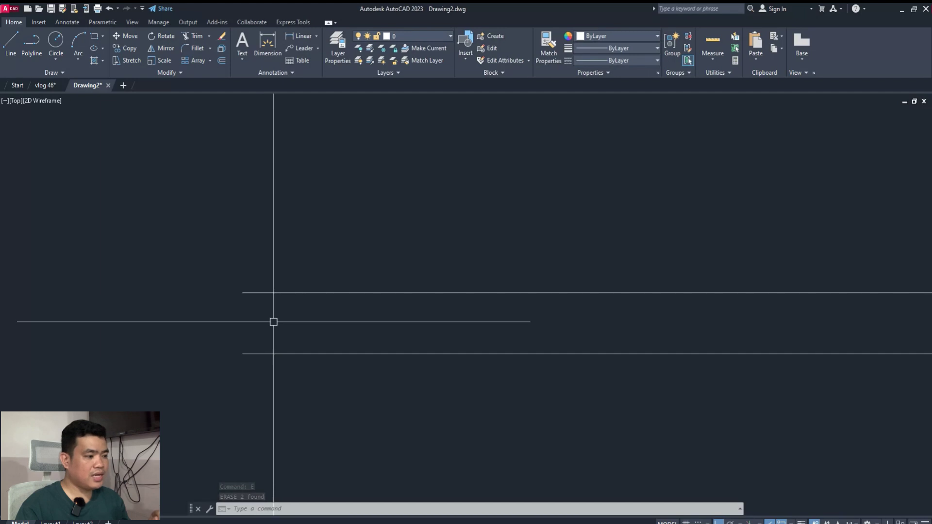
# Start MLINE and change the multiline scale to 100.
pyautogui.write('ml')
pyautogui.press('Return')
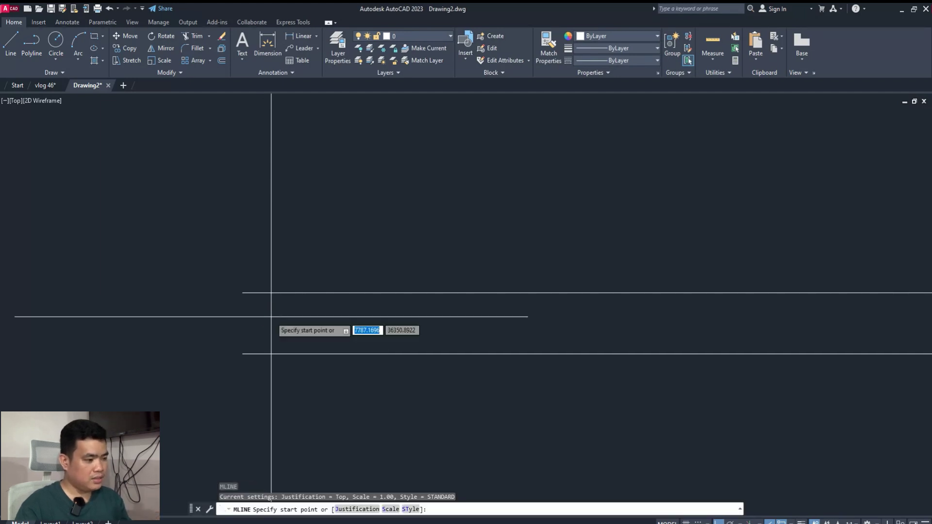
pyautogui.write('s')
pyautogui.press('Return')
pyautogui.write('100')
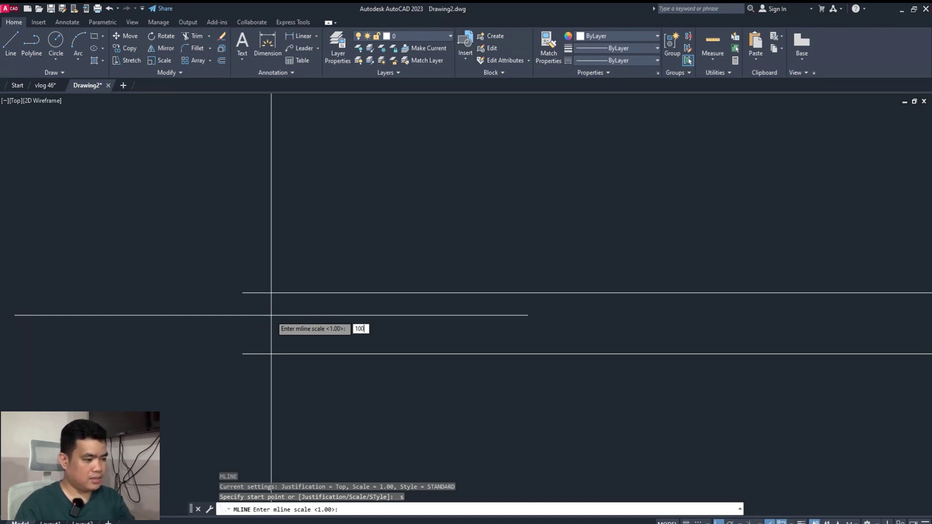
pyautogui.press('Return')
# Pick a multiline start point, then cancel without drawing any wall.
pyautogui.scroll(-2, 284, 313)
pyautogui.click(265, 369)
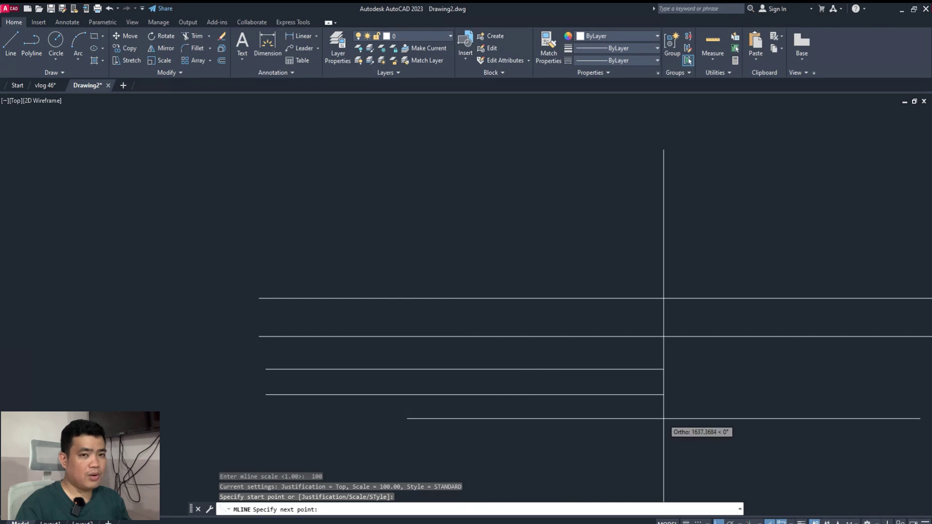
pyautogui.press('Escape')
pyautogui.scroll(2, 241, 326)
pyautogui.scroll(-3, 293, 266)
pyautogui.scroll(-1, 259, 358)
pyautogui.scroll(-1, 266, 320)
pyautogui.scroll(1, 266, 323)
pyautogui.scroll(1, 265, 322)
pyautogui.scroll(1, 262, 340)
pyautogui.scroll(-2, 252, 335)
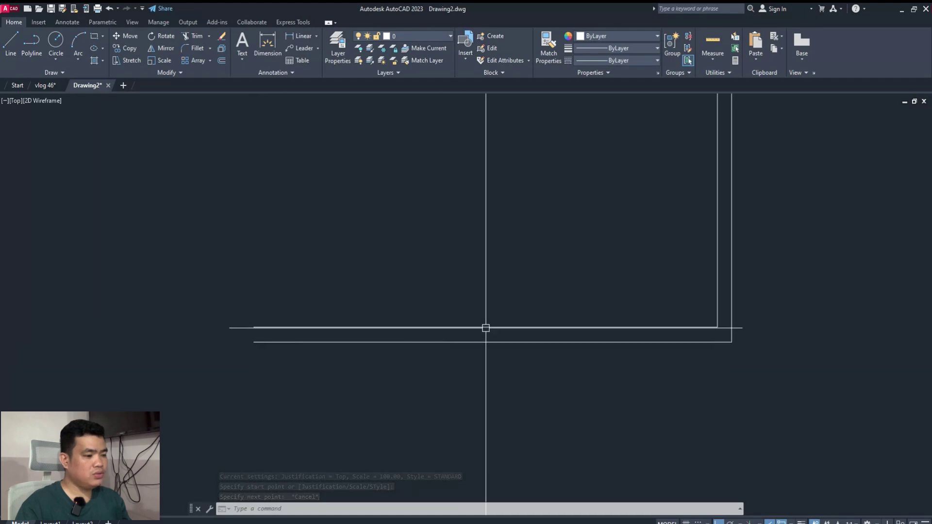
pyautogui.scroll(1, 271, 341)
pyautogui.scroll(-1, 291, 340)
pyautogui.scroll(1, 262, 323)
pyautogui.scroll(1, 273, 328)
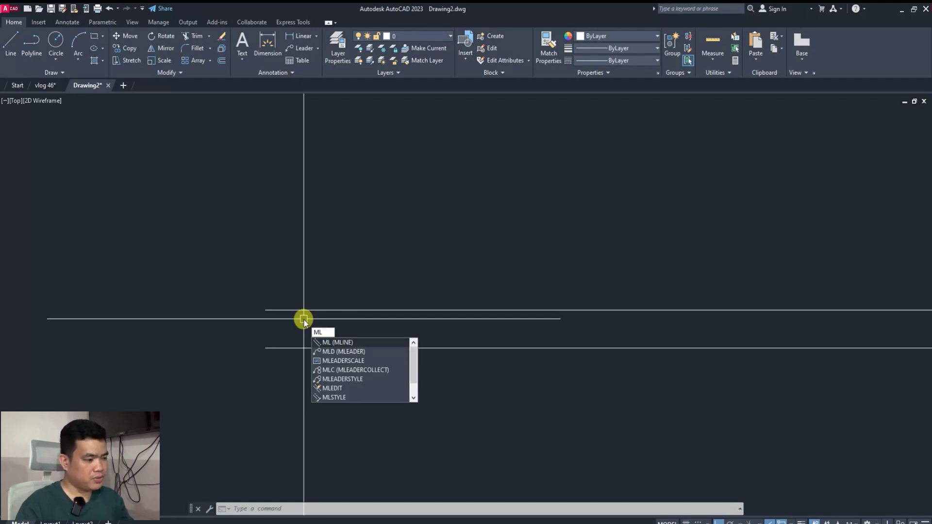
pyautogui.press('Return')
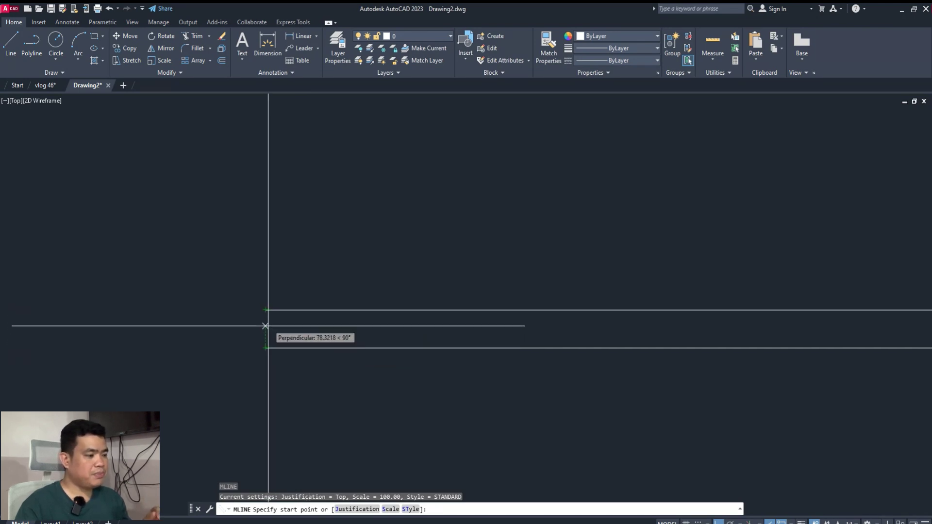
pyautogui.write('m2p')
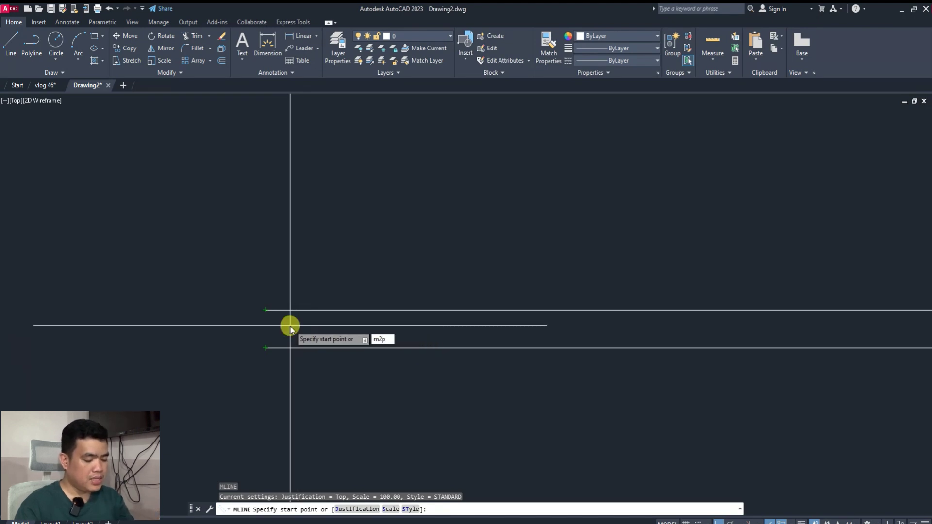
pyautogui.press('Return')
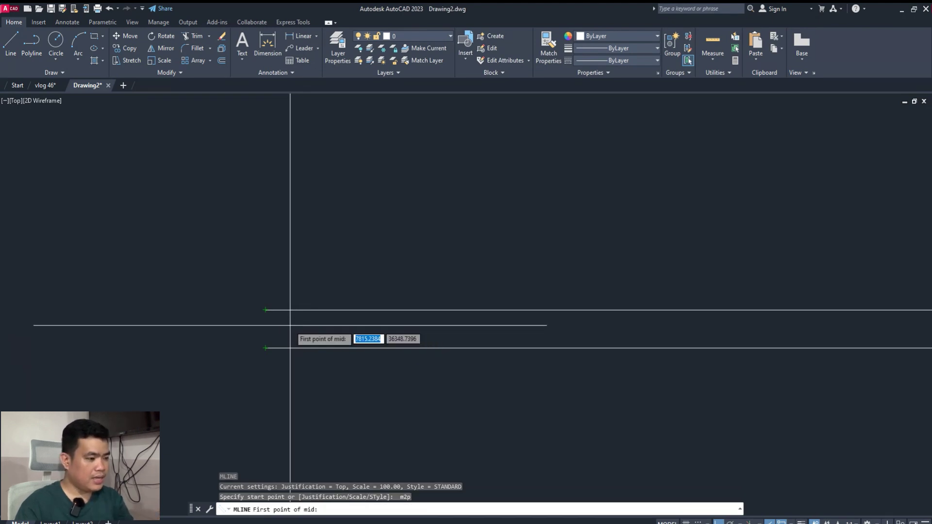
pyautogui.click(265, 309)
pyautogui.click(265, 348)
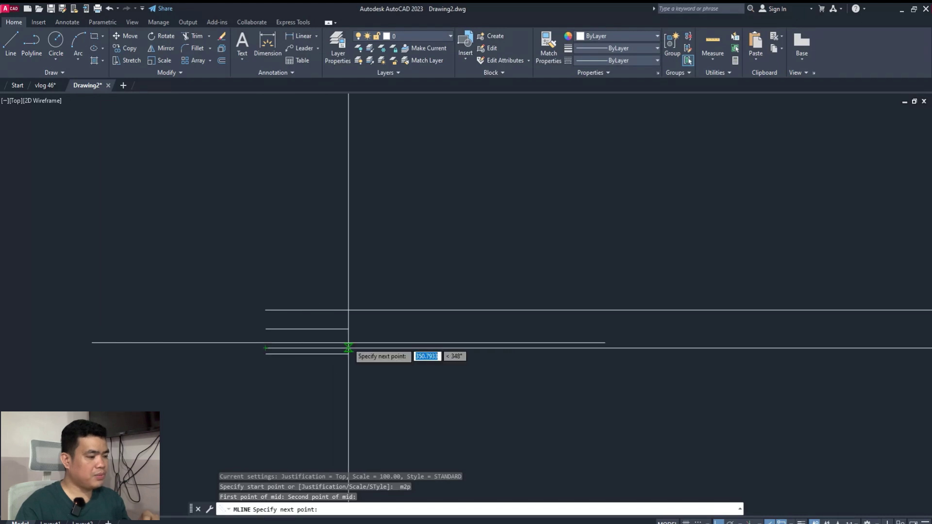
pyautogui.scroll(3, 309, 347)
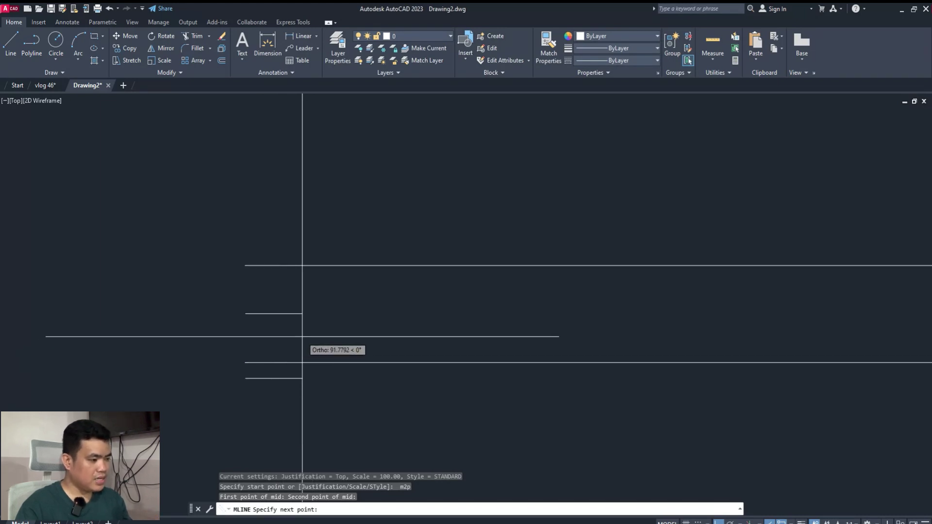
pyautogui.press('Escape')
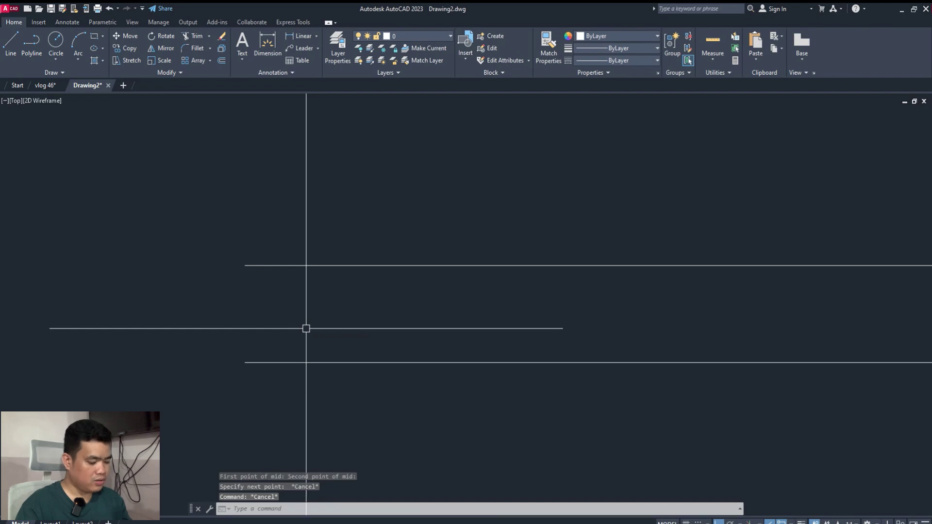
pyautogui.write('ml')
# Set the multiline justification to Zero.
pyautogui.press('Return')
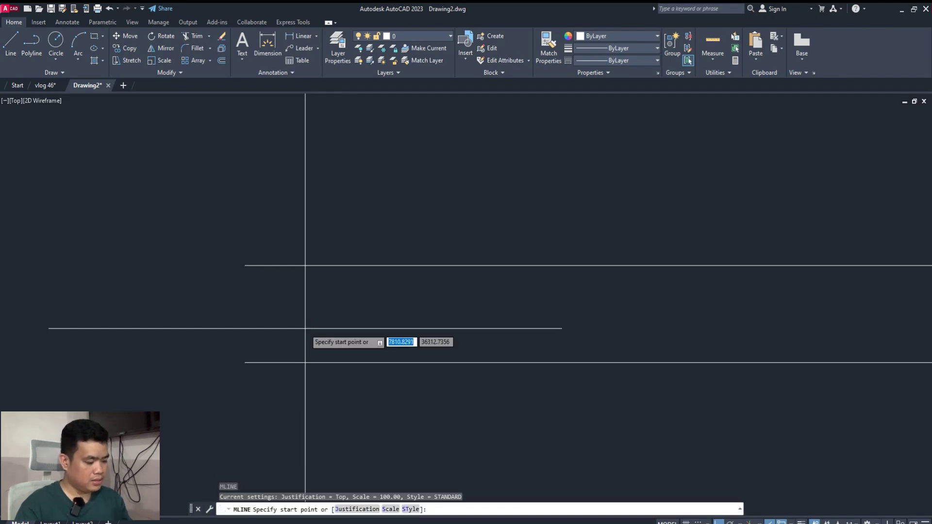
pyautogui.write('j')
pyautogui.press('Return')
pyautogui.write('z')
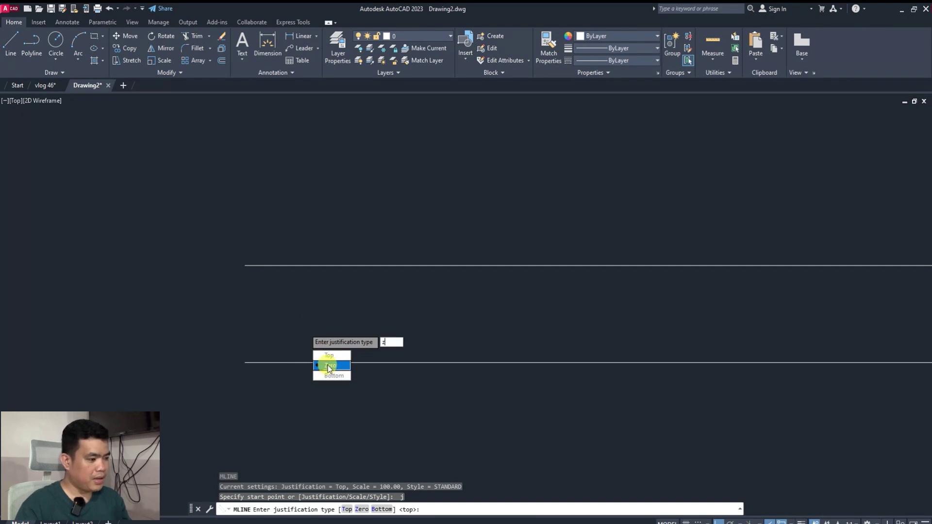
pyautogui.press('Return')
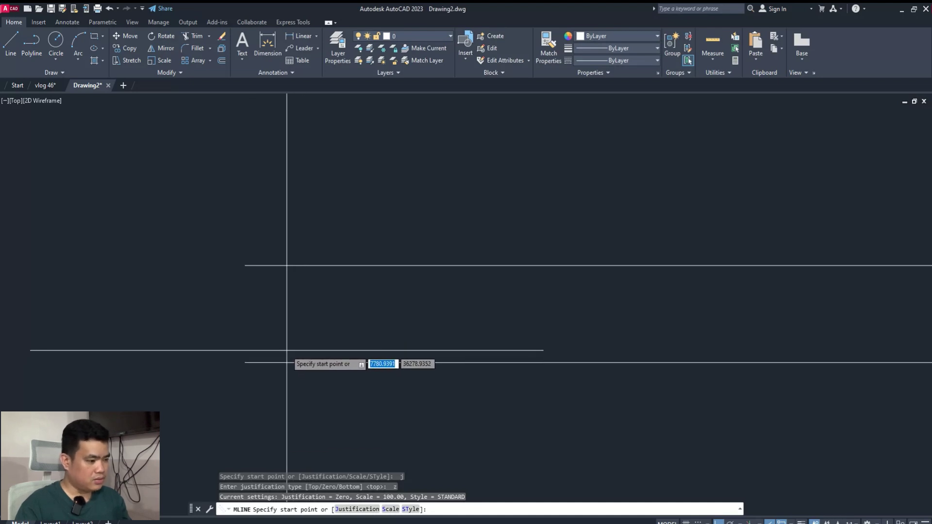
pyautogui.press('Escape')
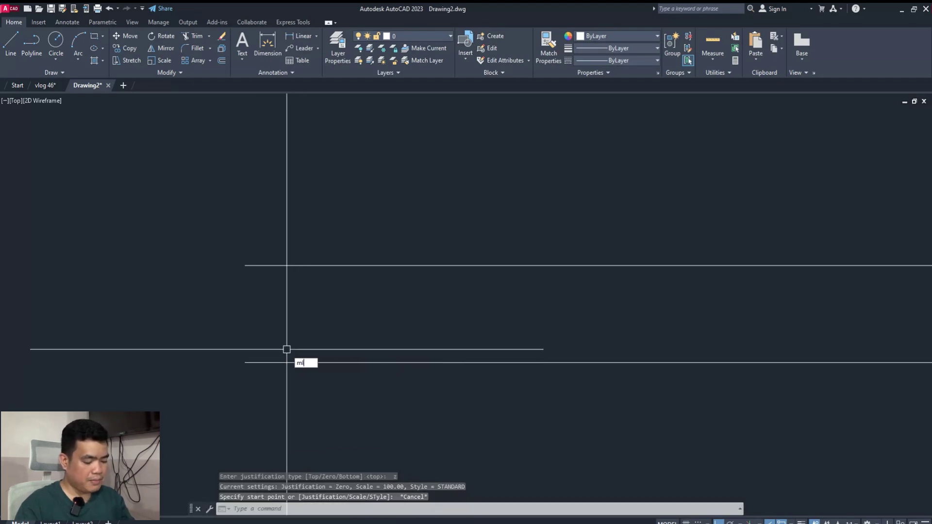
# Start a multiline midway between the wall lines and bend it midway at the corner (M2P).
pyautogui.press('Return')
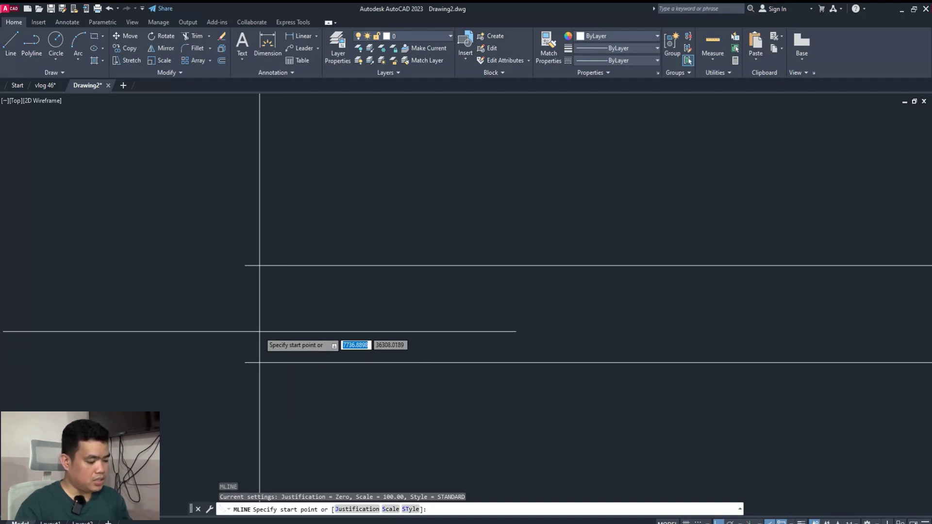
pyautogui.write('m2p')
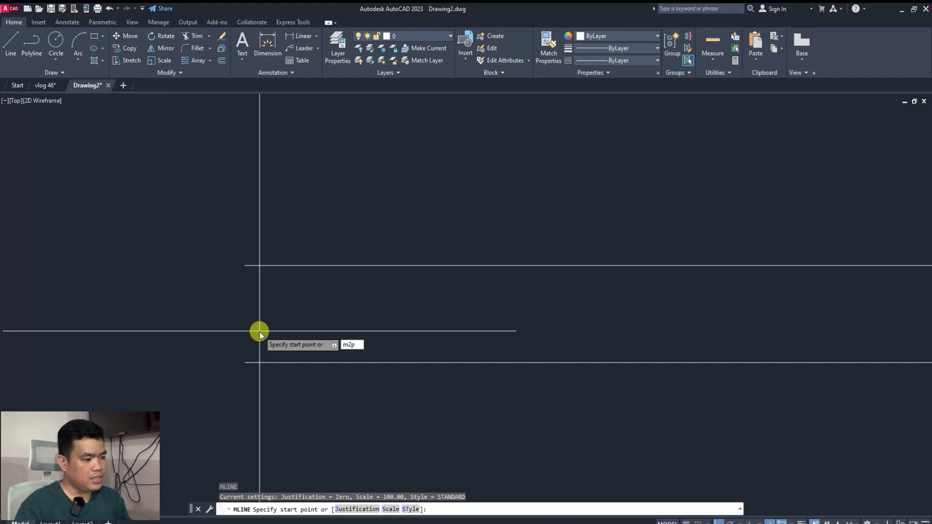
pyautogui.press('Return')
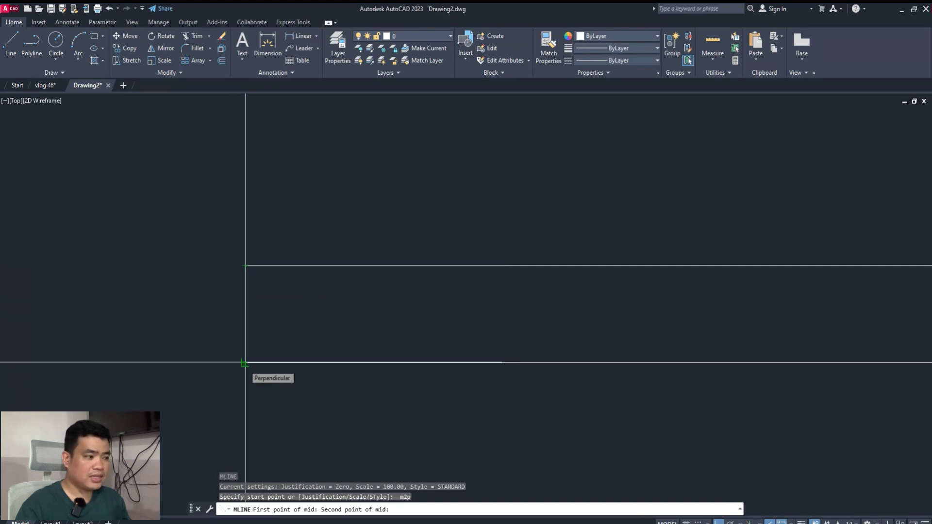
pyautogui.click(244, 362)
pyautogui.scroll(-3, 281, 311)
pyautogui.scroll(3, 358, 305)
pyautogui.moveTo(725, 311); pyautogui.dragTo(382, 345, button='middle')
pyautogui.write('m2p')
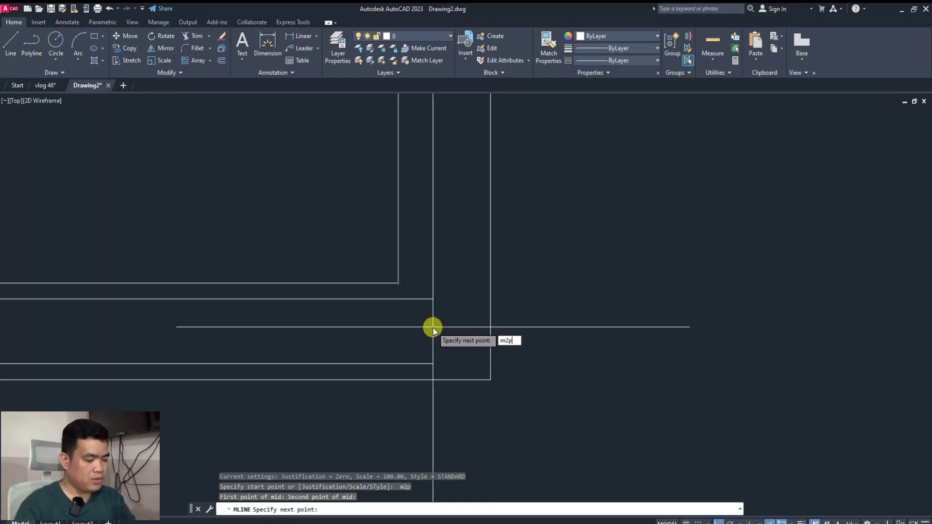
pyautogui.press('Return')
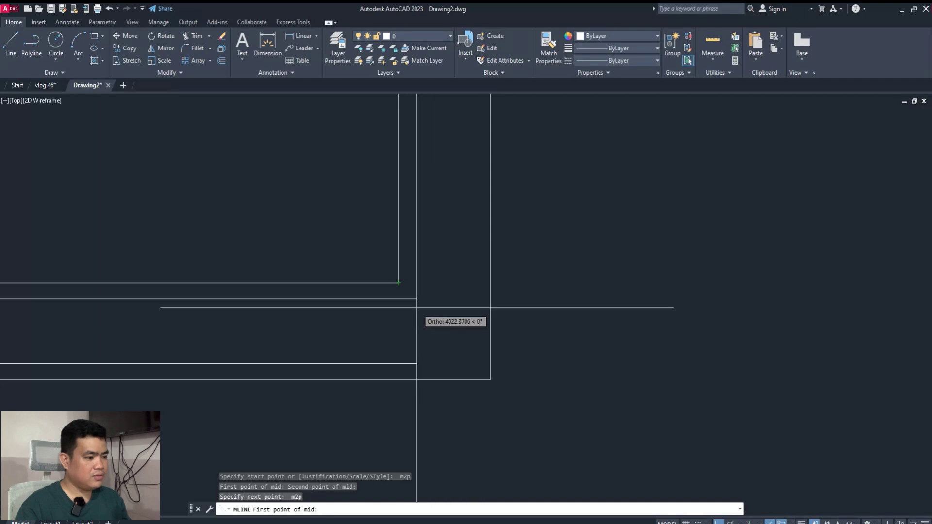
pyautogui.click(398, 283)
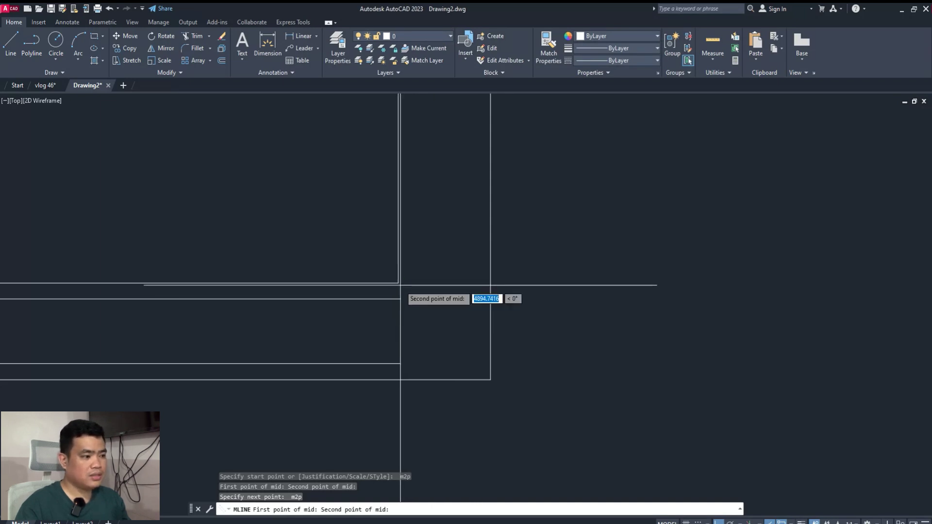
pyautogui.click(490, 379)
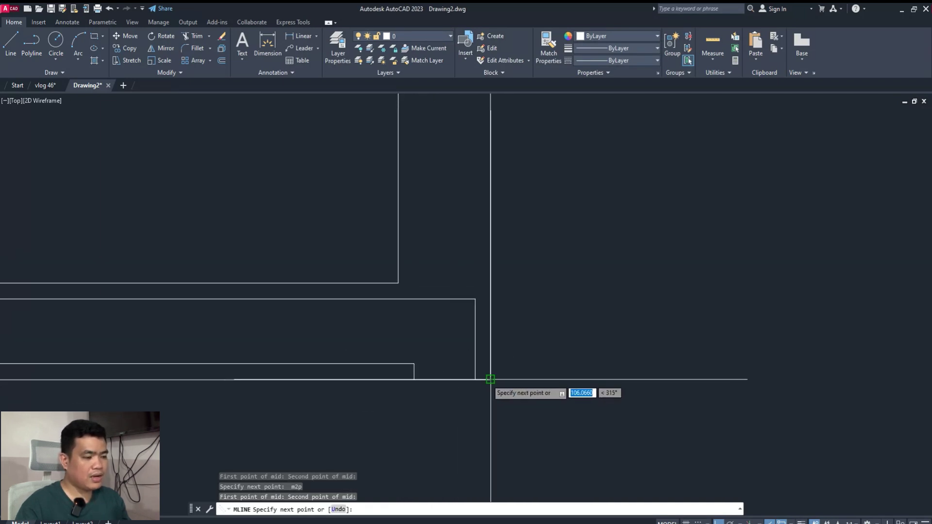
# Place the multiline's end point at the far end of the wall and finish it.
pyautogui.scroll(-2, 463, 380)
pyautogui.scroll(-2, 465, 379)
pyautogui.moveTo(467, 179); pyautogui.dragTo(407, 262, button='middle')
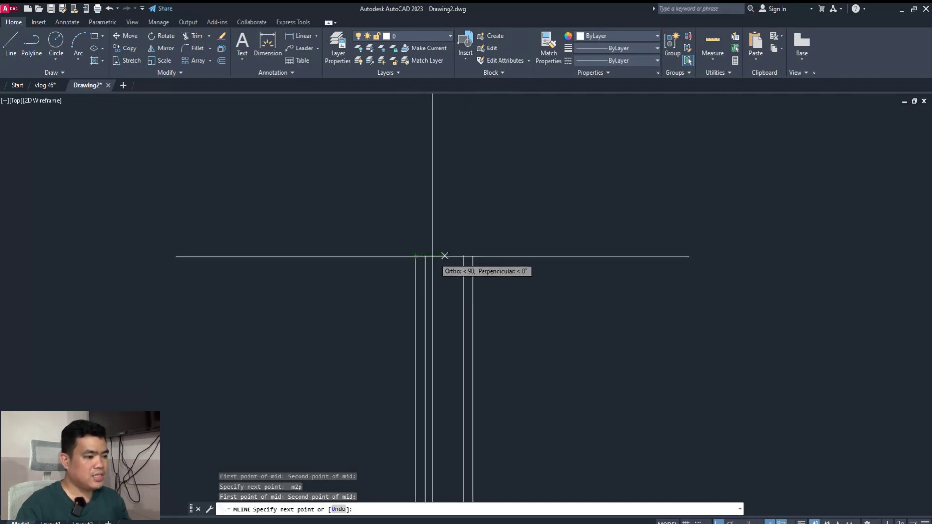
pyautogui.scroll(-2, 443, 260)
pyautogui.click(460, 215)
pyautogui.press('Escape')
pyautogui.press('Escape')
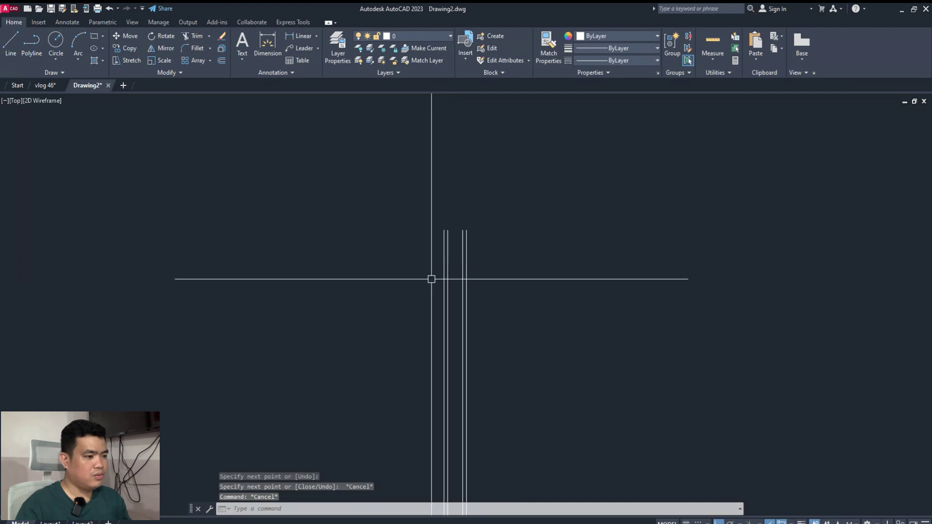
pyautogui.scroll(-3, 451, 313)
pyautogui.scroll(3, 462, 347)
pyautogui.scroll(1, 480, 391)
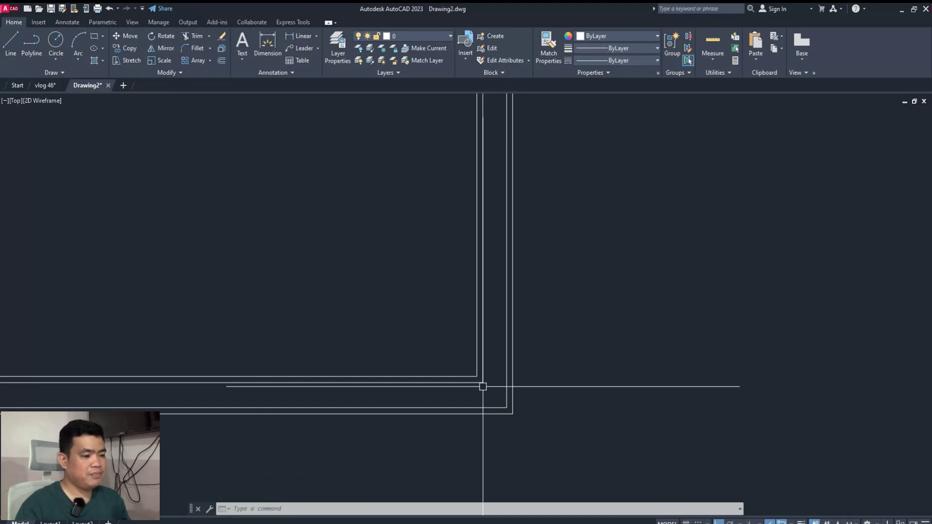
# Undo the last action and erase the selected multiline.
pyautogui.hotkey('ctrl', 'z')
pyautogui.hotkey('ctrl', 'z')
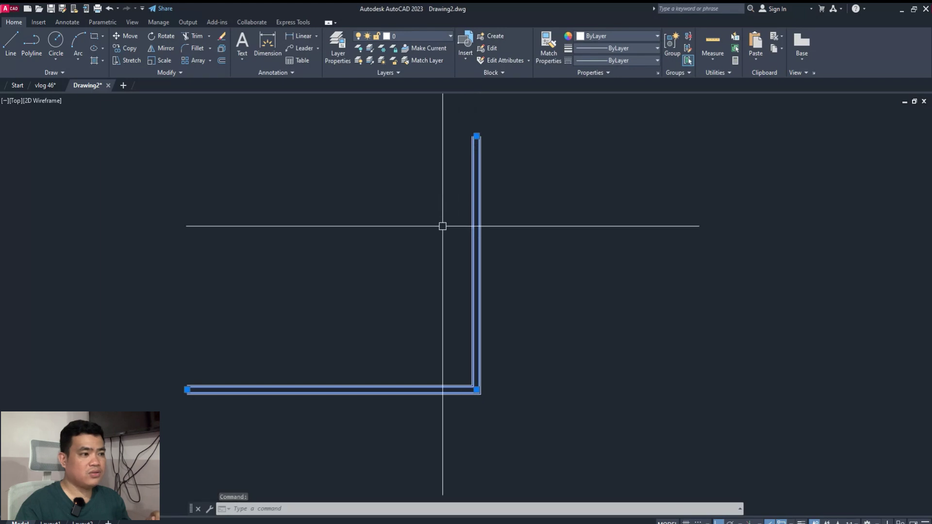
pyautogui.write('e')
pyautogui.press('Return')
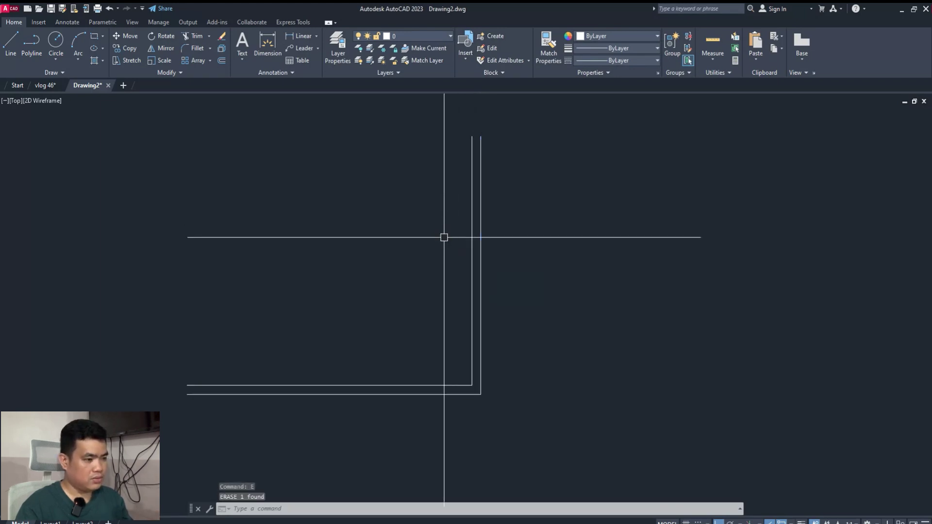
pyautogui.scroll(2, 515, 404)
# Draw a rectangle to the right of the wall corner.
pyautogui.write('REC')
pyautogui.press('Return')
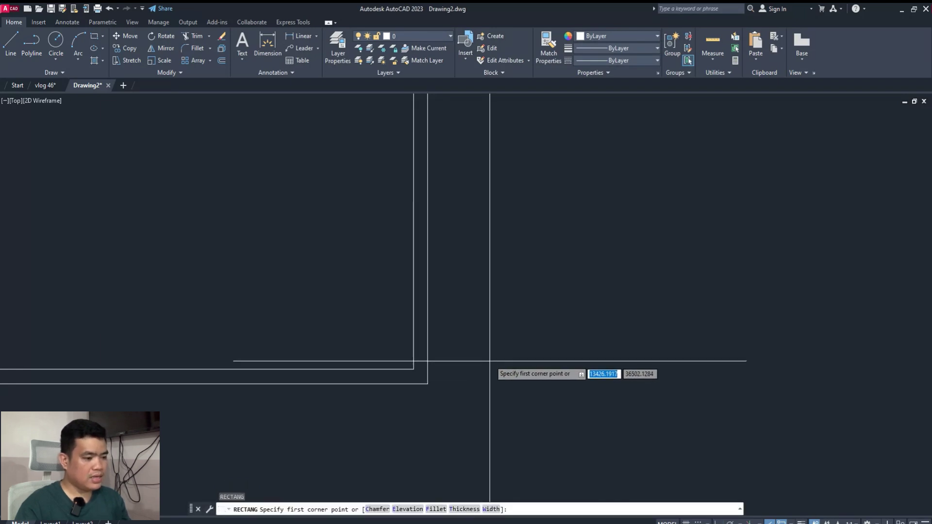
pyautogui.click(487, 330)
pyautogui.click(556, 400)
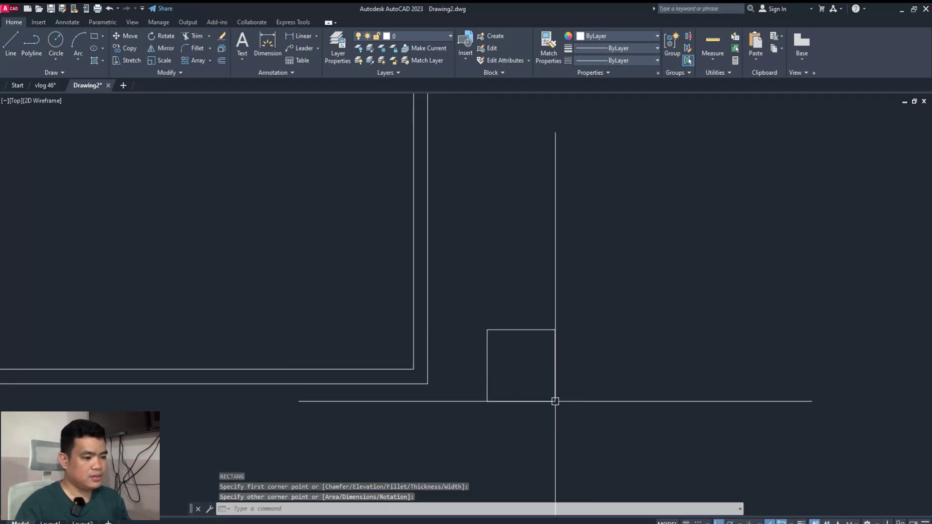
pyautogui.press('Escape')
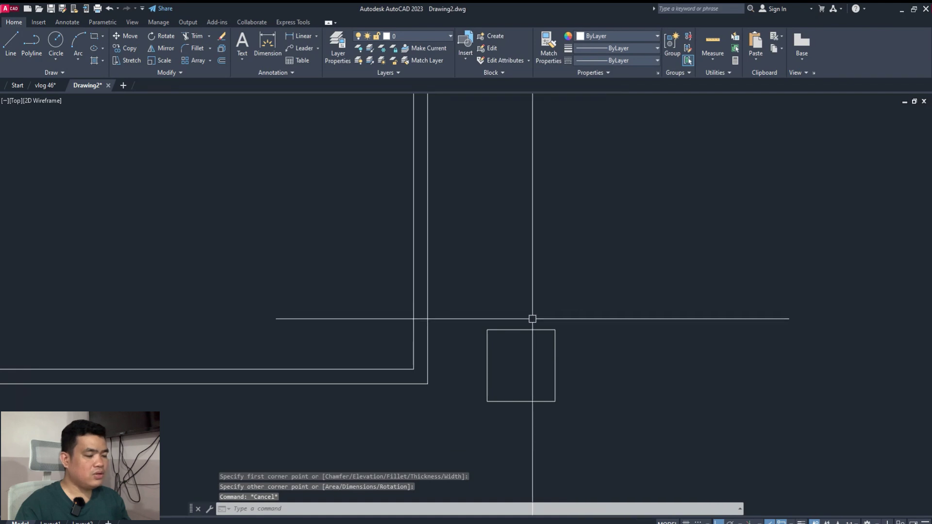
# Start moving the rectangle from its centre, then cancel the move.
pyautogui.scroll(2, 486, 404)
pyautogui.click(513, 399)
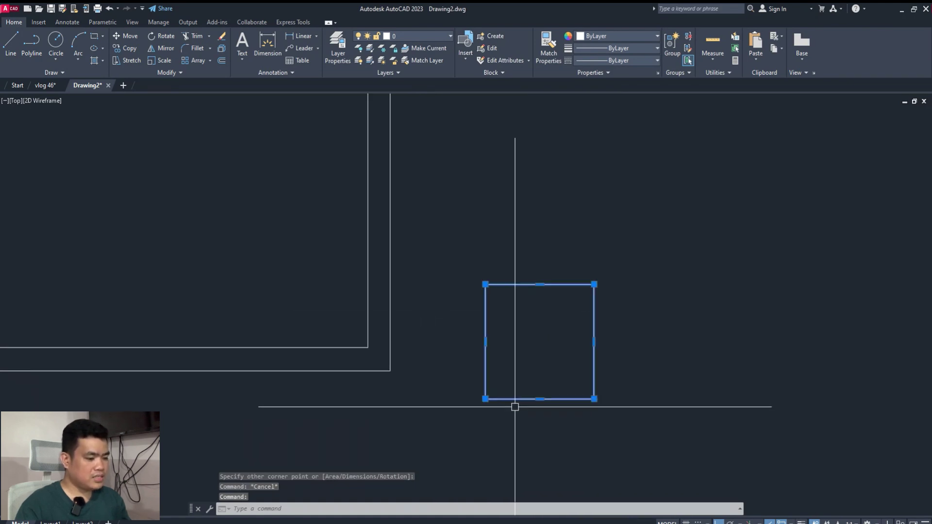
pyautogui.write('m')
pyautogui.press('Return')
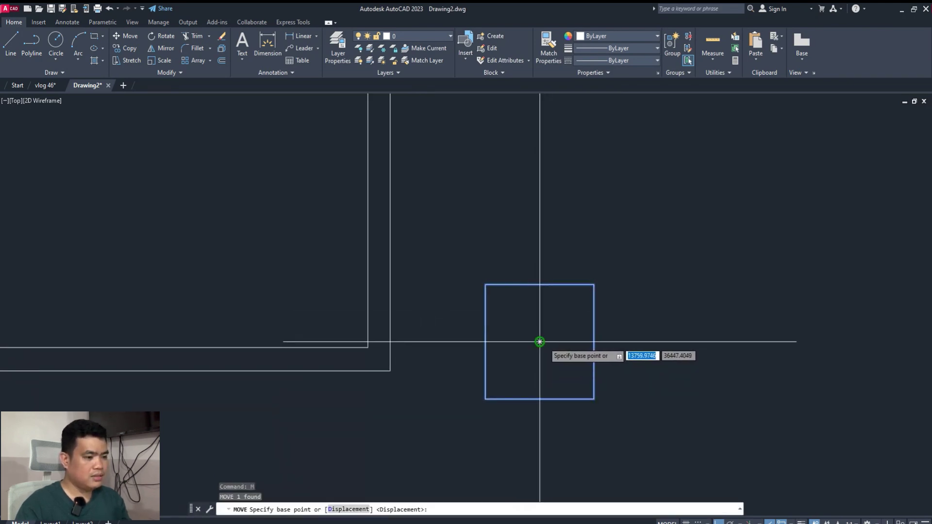
pyautogui.click(540, 341)
pyautogui.scroll(2, 401, 374)
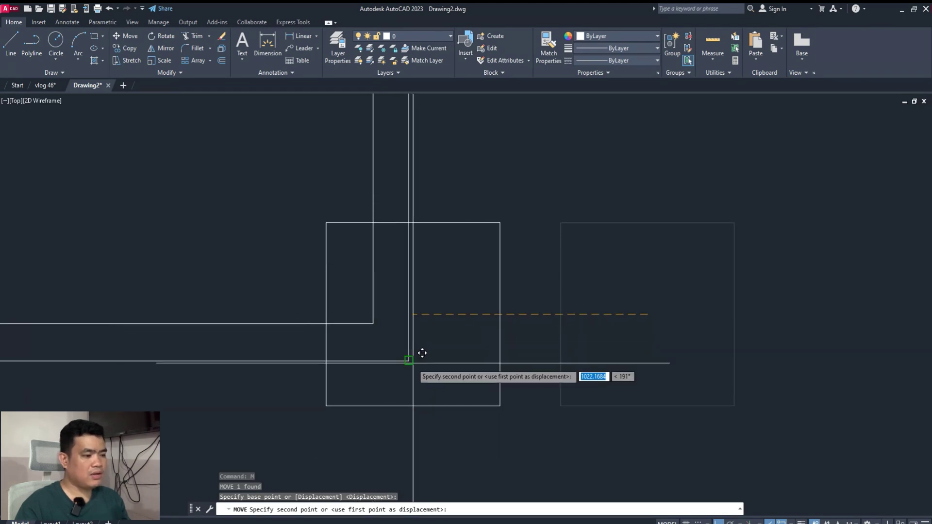
pyautogui.press('Escape')
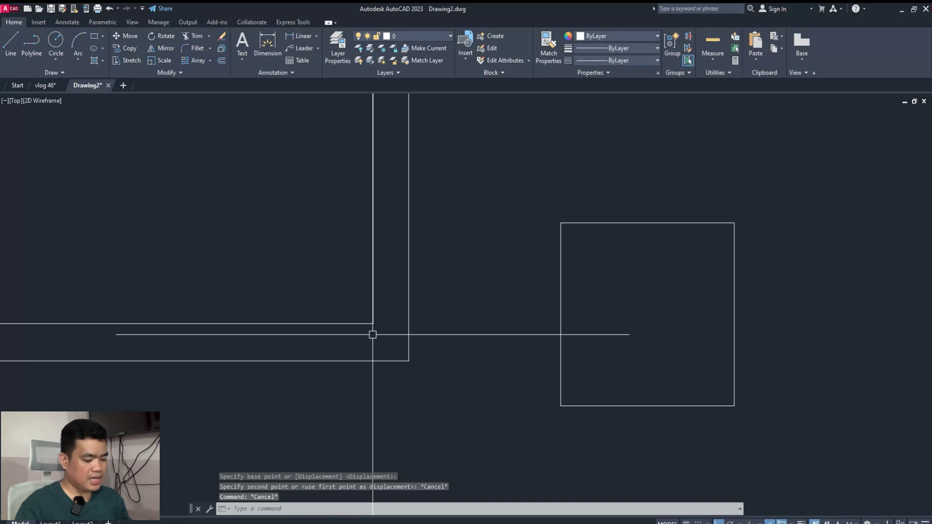
# Draw a short diagonal line joining the inner and outer wall corners and select it.
pyautogui.write('l')
pyautogui.press('Return')
pyautogui.click(373, 324)
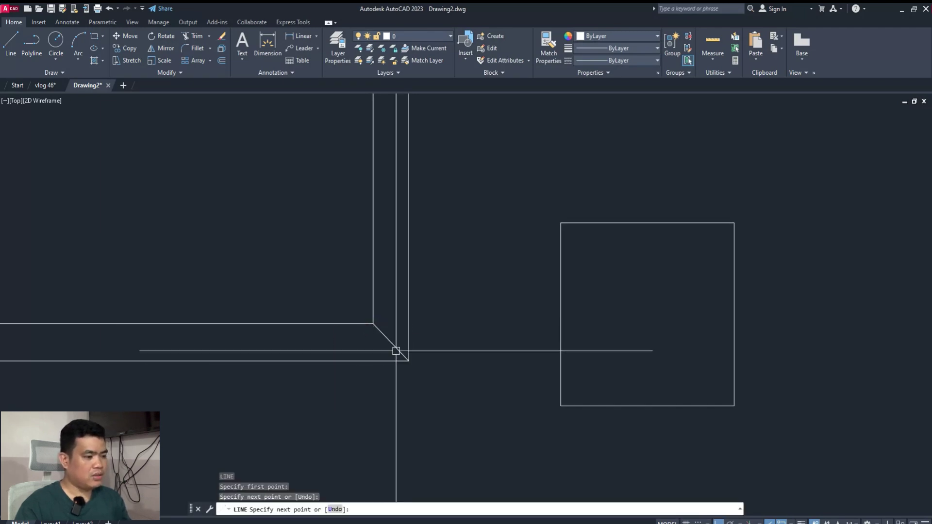
pyautogui.press('Escape')
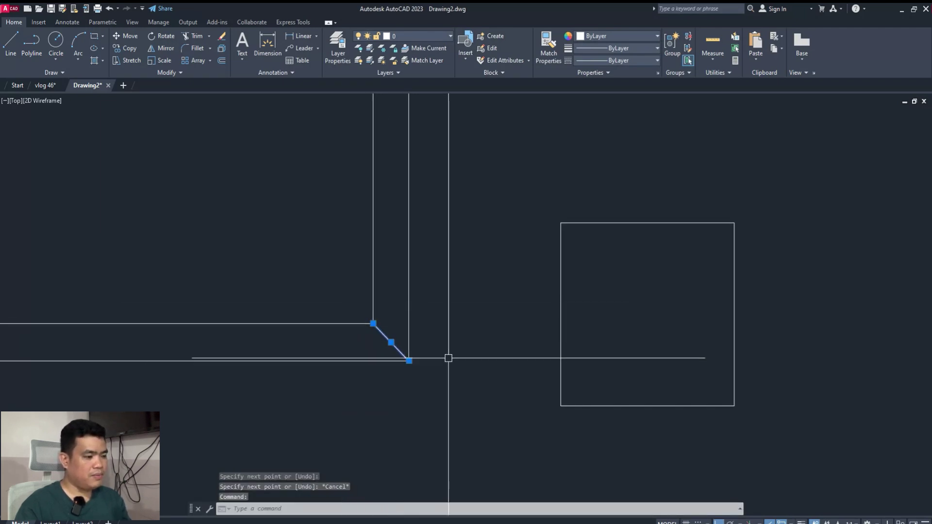
pyautogui.click(322, 262)
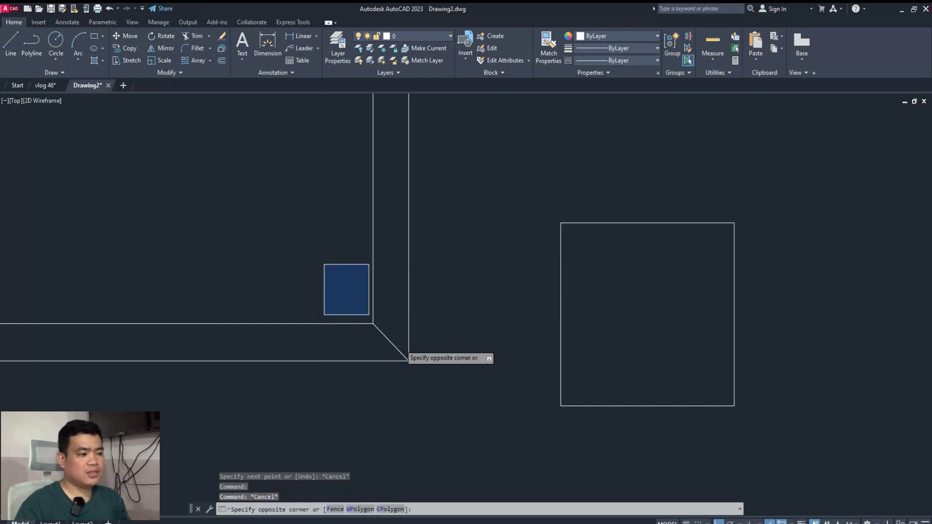
pyautogui.press('Escape')
pyautogui.click(405, 357)
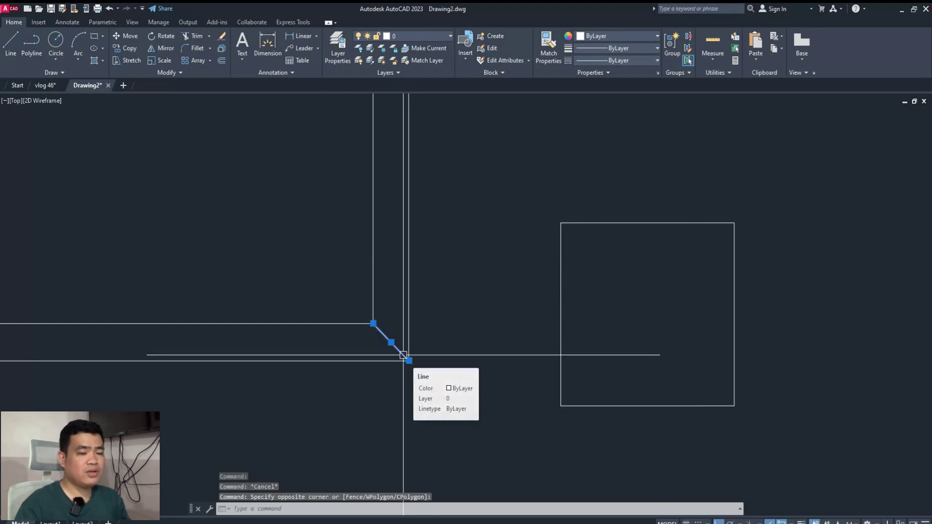
# Erase the diagonal line at the wall corner.
pyautogui.write('e')
pyautogui.press('Return')
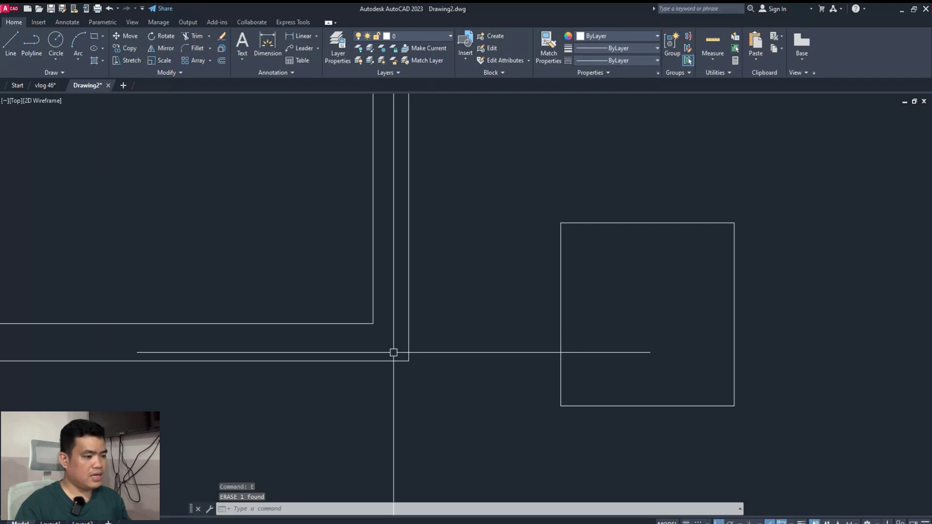
pyautogui.scroll(-2, 469, 293)
pyautogui.press('Escape')
# Select the square and start copying it from its centre base point.
pyautogui.click(482, 220)
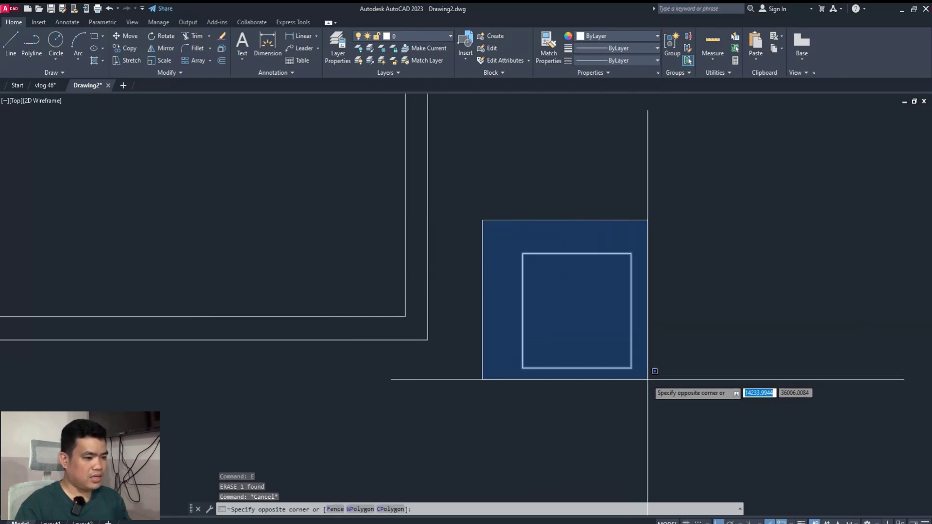
pyautogui.click(647, 379)
pyautogui.moveTo(600, 347); pyautogui.dragTo(537, 358, button='middle')
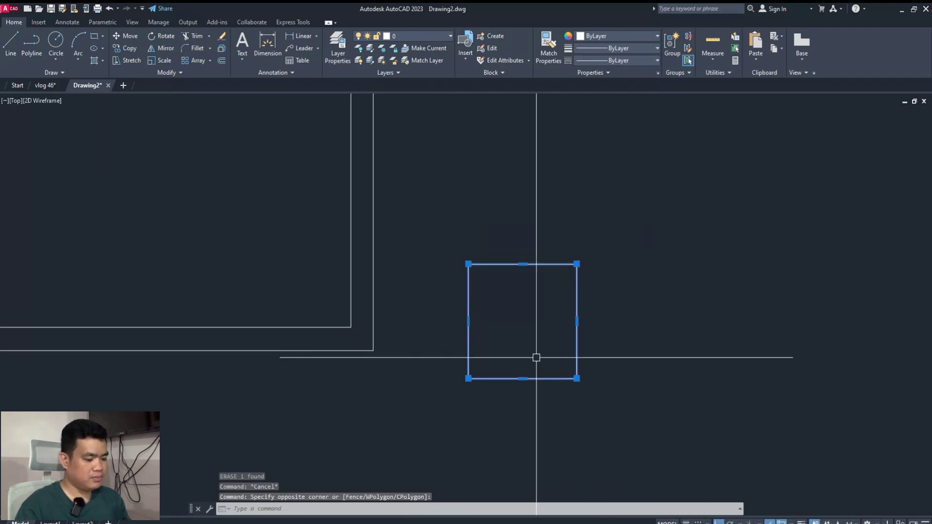
pyautogui.write('Co')
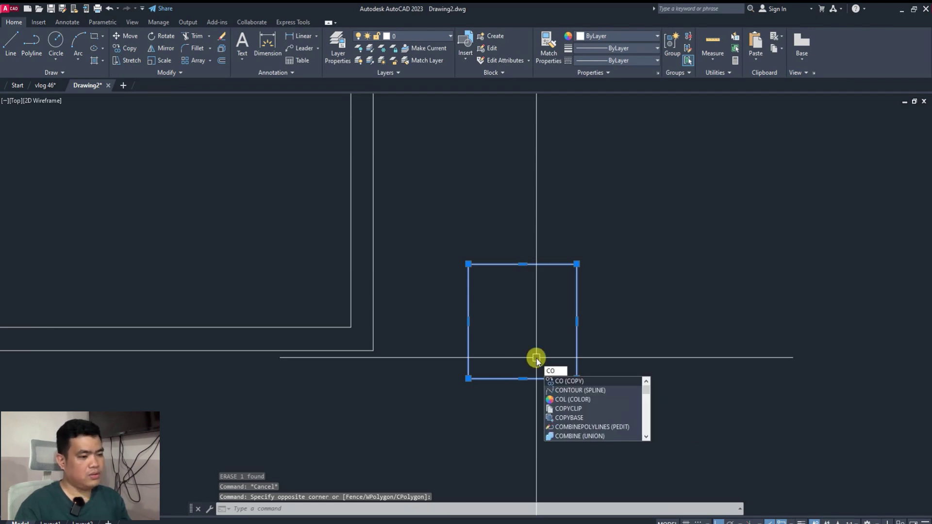
pyautogui.press('Return')
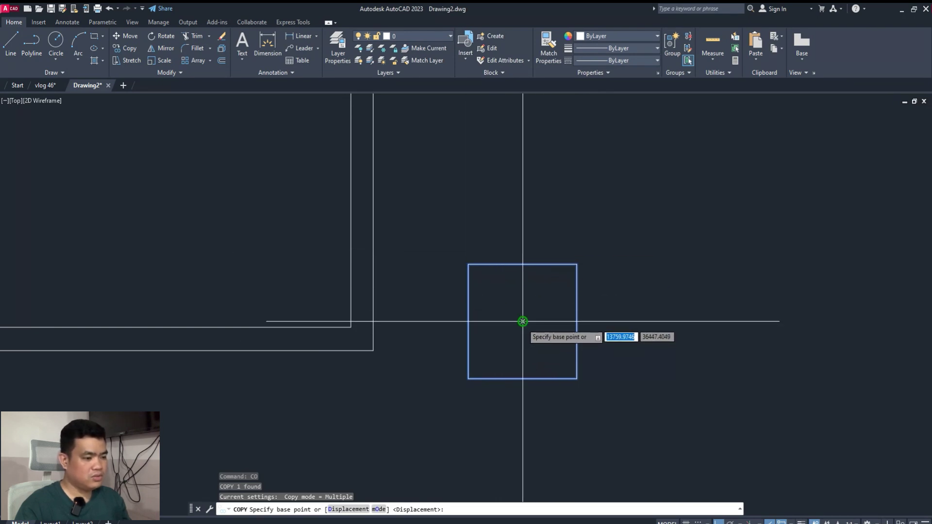
pyautogui.click(522, 322)
pyautogui.write('m2p')
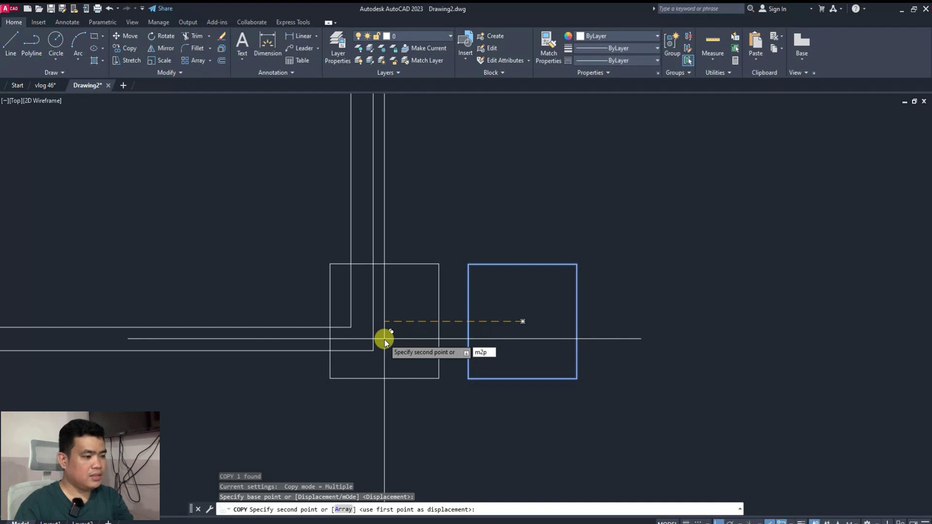
# Place the square's copy midway between the two wall corner points using M2P.
pyautogui.press('Return')
pyautogui.scroll(2, 373, 349)
pyautogui.scroll(3, 327, 270)
pyautogui.scroll(1, 303, 243)
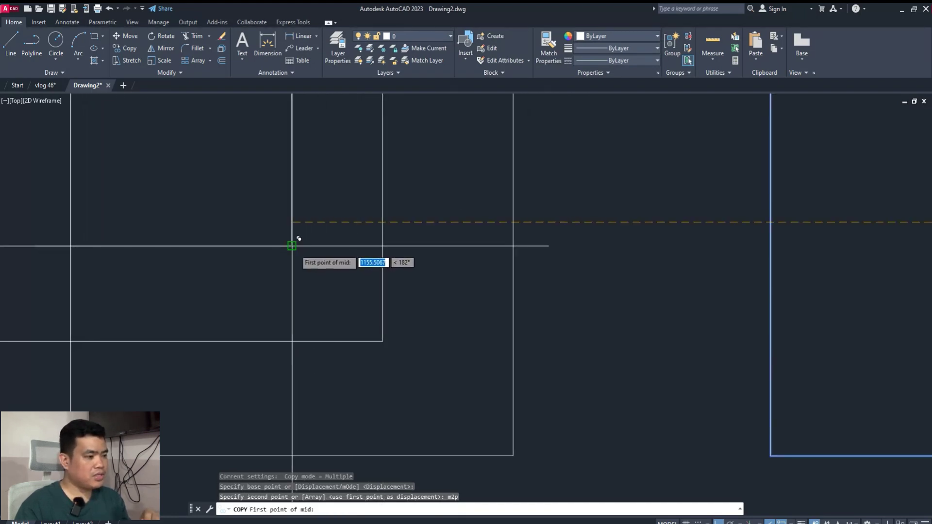
pyautogui.click(291, 246)
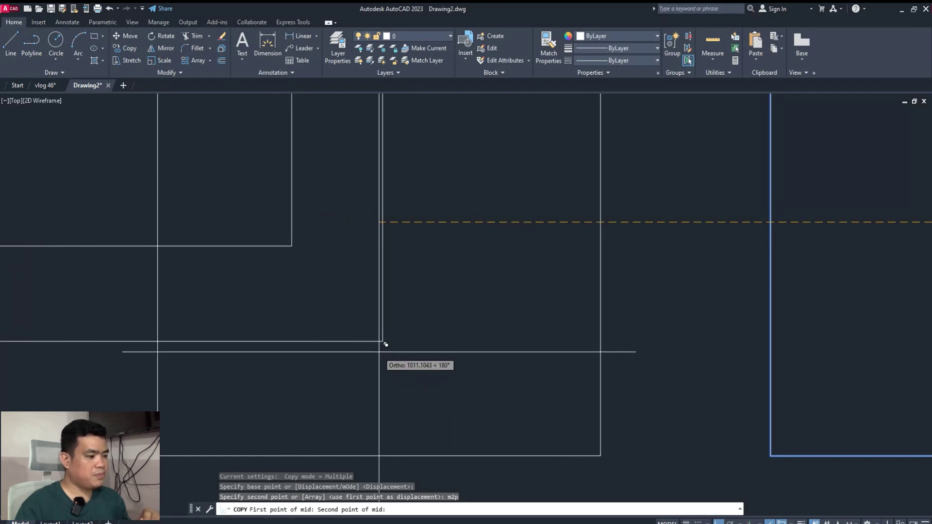
pyautogui.click(390, 334)
pyautogui.scroll(-2, 378, 345)
pyautogui.scroll(-2, 383, 346)
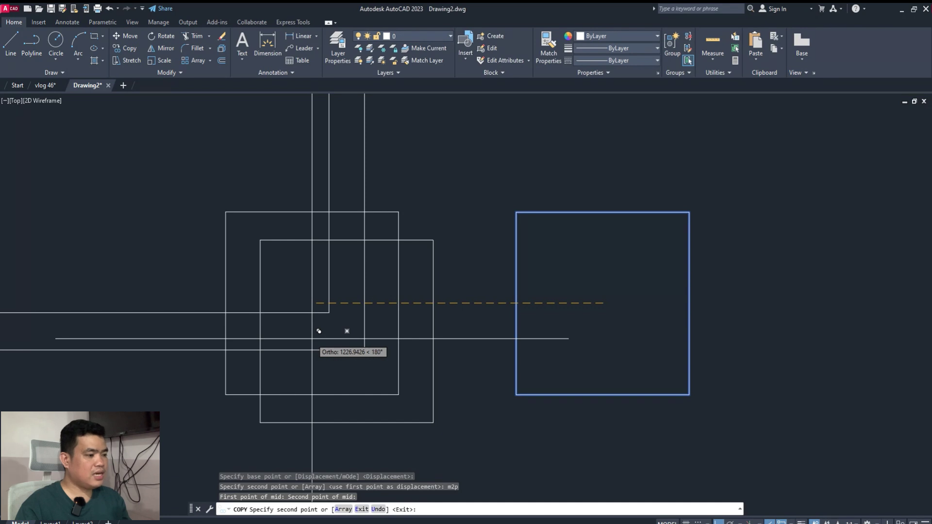
pyautogui.press('Escape')
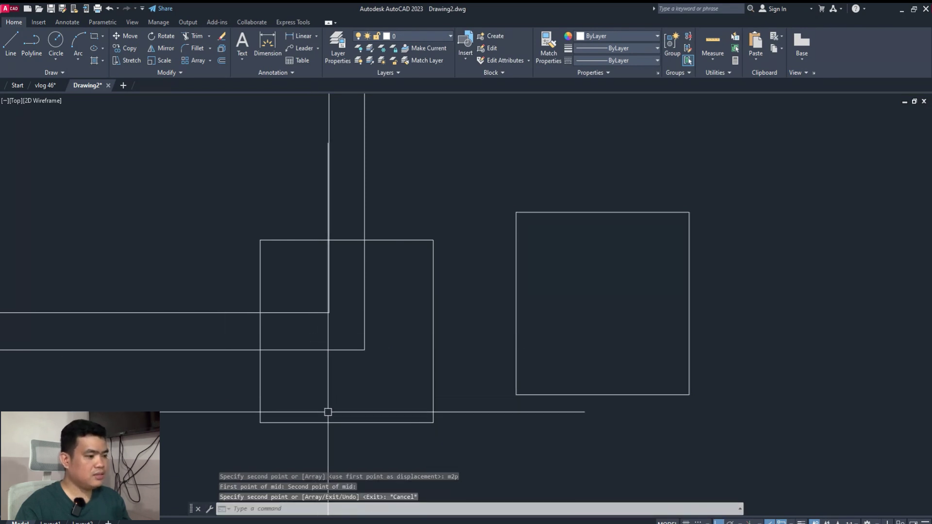
# Try a trim with a crossing window at the corner, cancel it, and reselect the copied square.
pyautogui.click(322, 423)
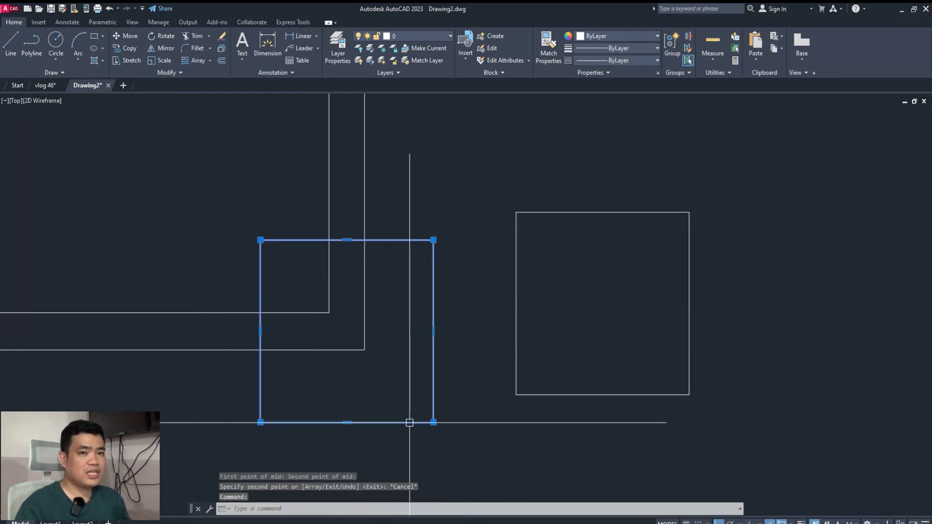
pyautogui.press('Escape')
pyautogui.press('Escape')
pyautogui.press('Escape')
pyautogui.write('tr')
pyautogui.press('Return')
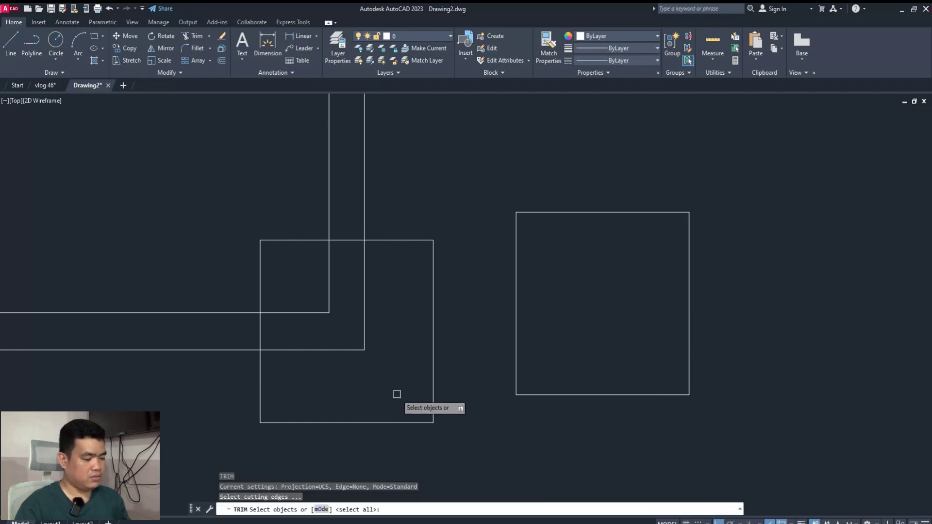
pyautogui.click(399, 388)
pyautogui.click(315, 291)
pyautogui.press('Escape')
pyautogui.scroll(-4, 349, 338)
pyautogui.scroll(-2, 417, 351)
pyautogui.scroll(-4, 418, 350)
pyautogui.scroll(4, 417, 351)
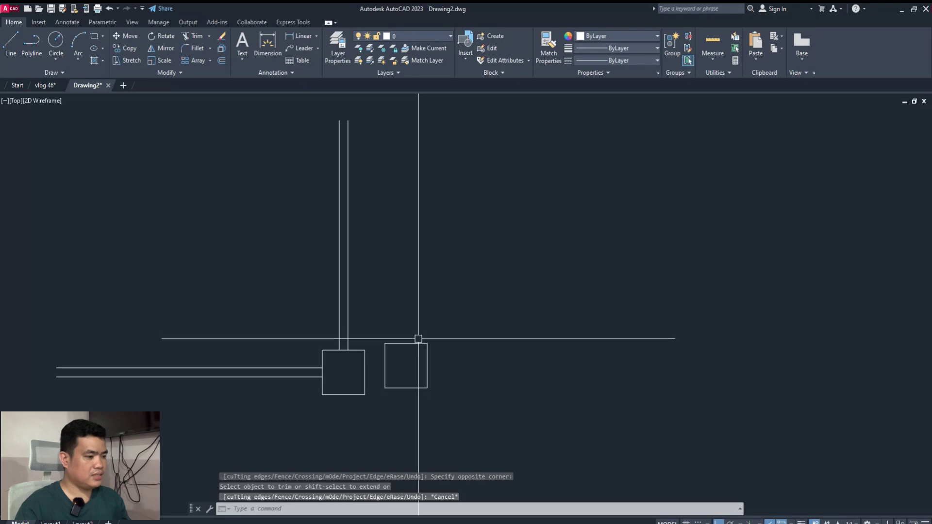
pyautogui.click(421, 343)
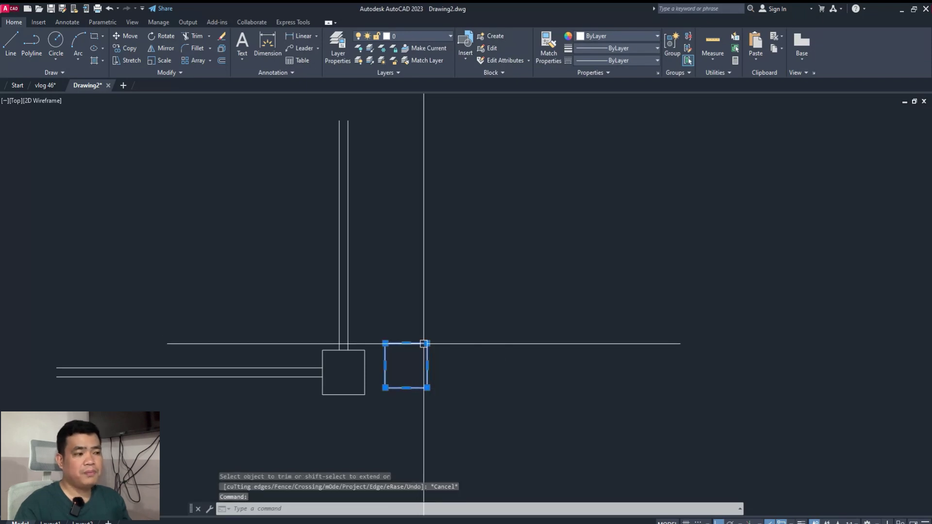
pyautogui.scroll(-2, 423, 343)
pyautogui.scroll(-5, 429, 348)
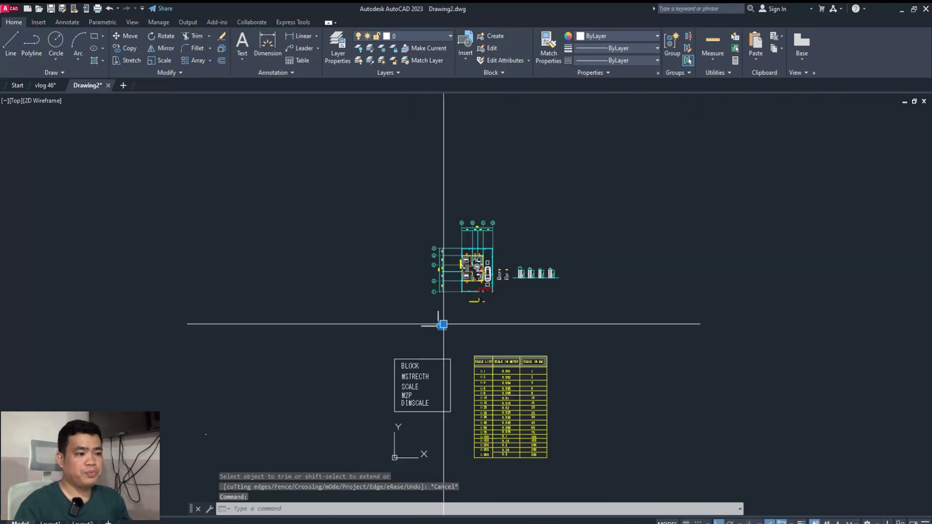
# Pan to the notes box and scale table, then open the Dimension Style Manager from the Annotation panel.
pyautogui.scroll(4, 407, 388)
pyautogui.moveTo(556, 403); pyautogui.dragTo(485, 328, button='middle')
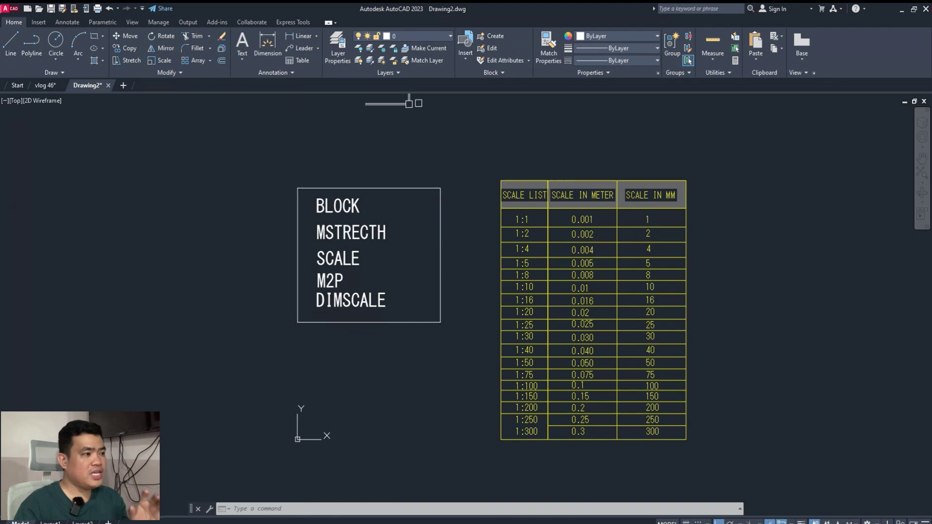
pyautogui.click(270, 73)
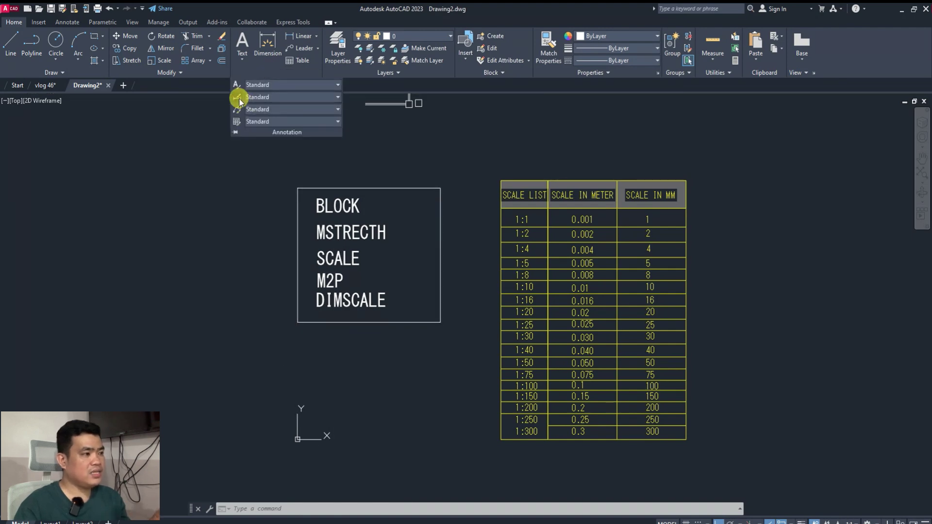
pyautogui.click(238, 99)
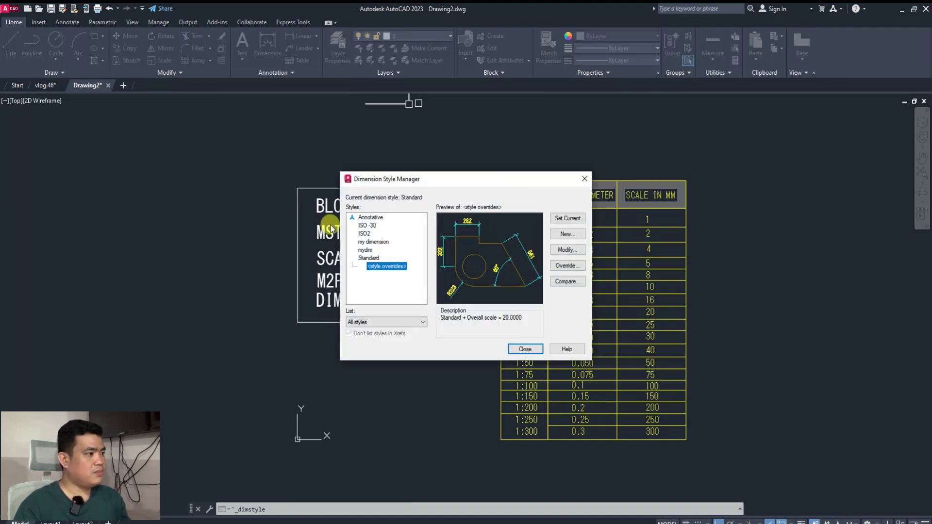
pyautogui.press('Escape')
pyautogui.click(42, 85)
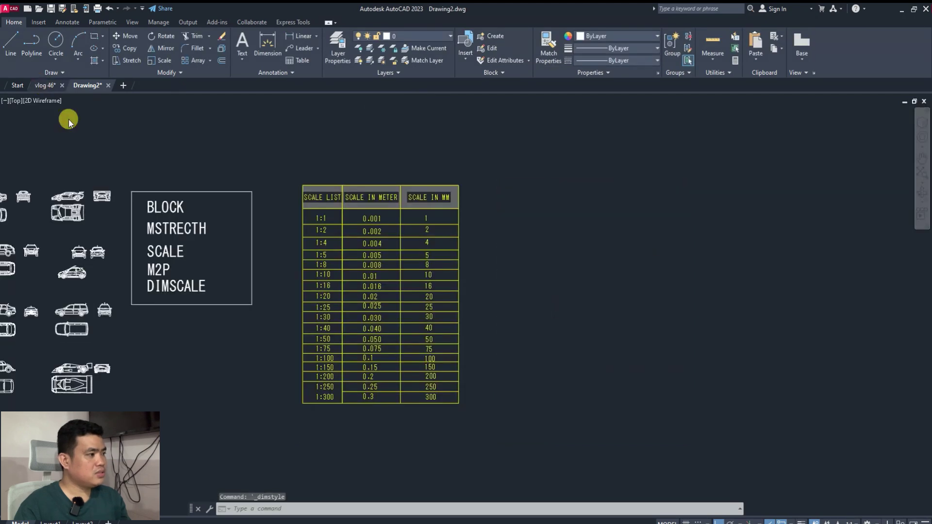
pyautogui.scroll(-5, 271, 265)
pyautogui.scroll(2, 354, 265)
pyautogui.click(270, 73)
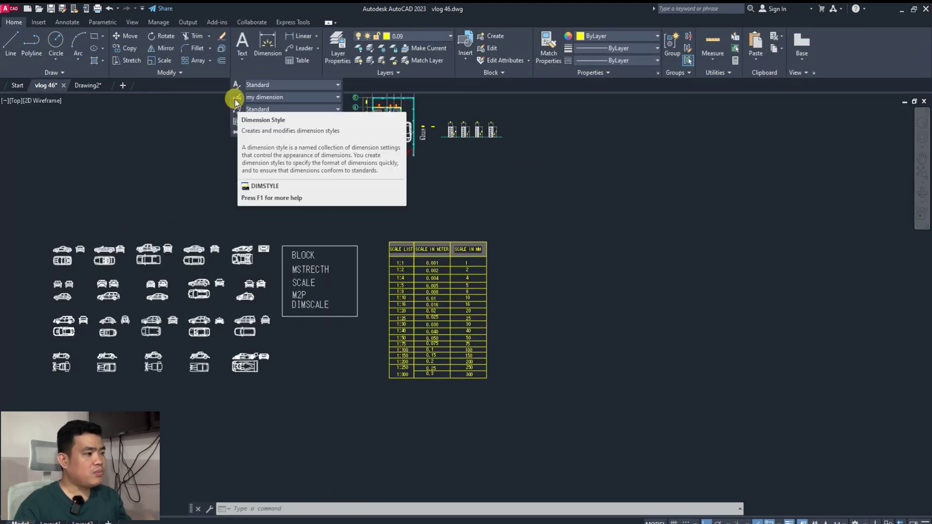
pyautogui.click(236, 99)
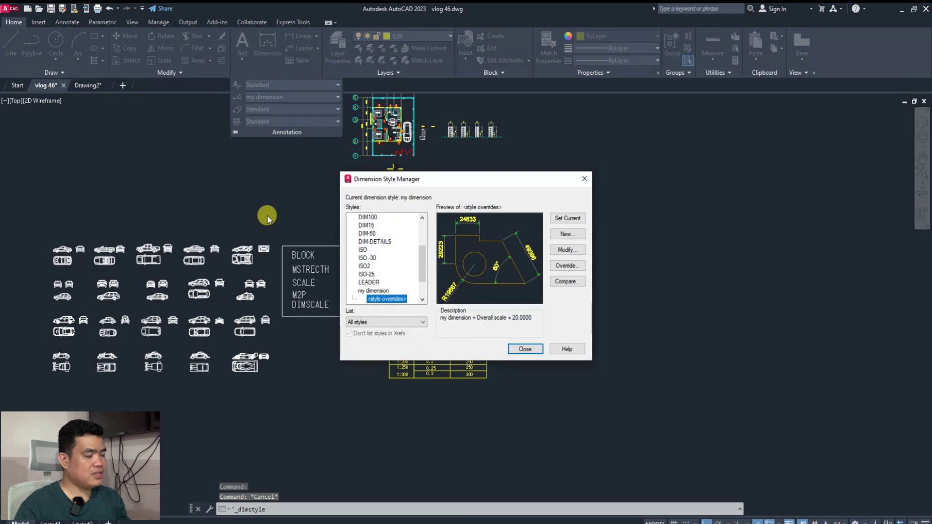
pyautogui.scroll(3, 380, 245)
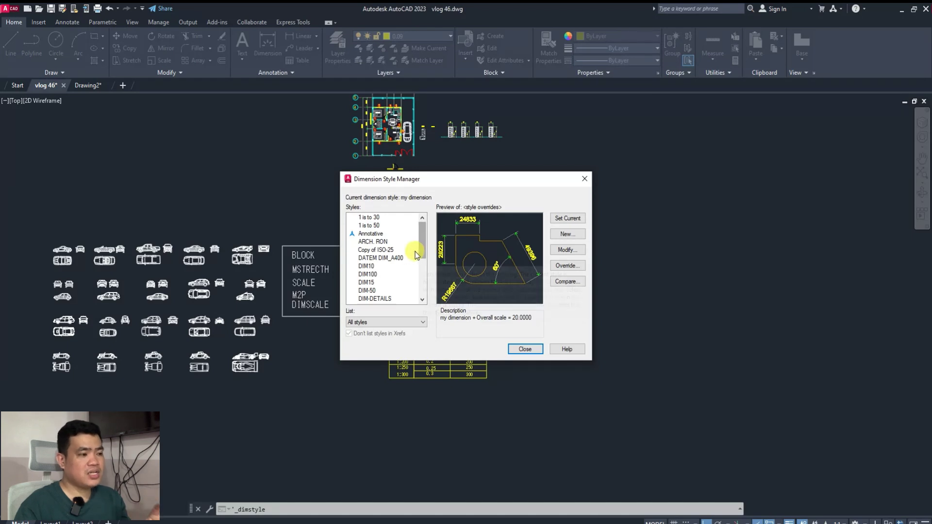
pyautogui.click(365, 266)
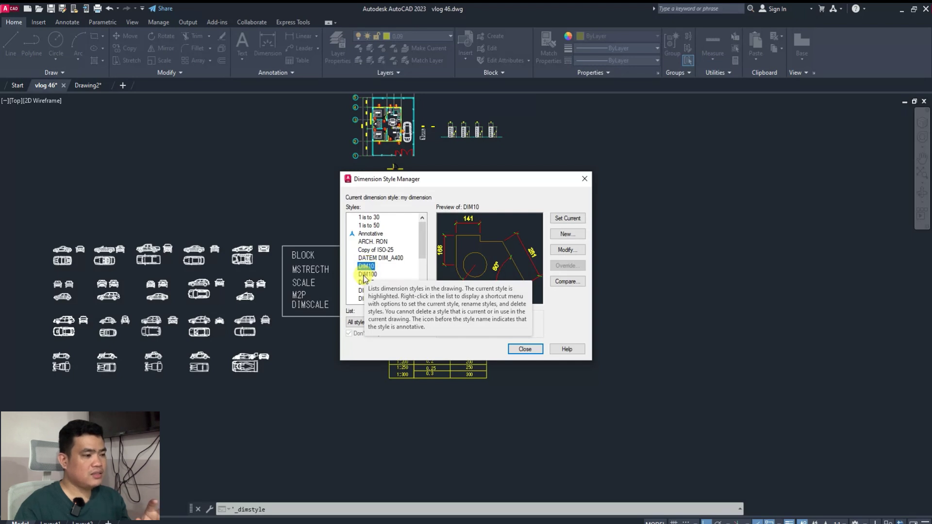
pyautogui.click(365, 274)
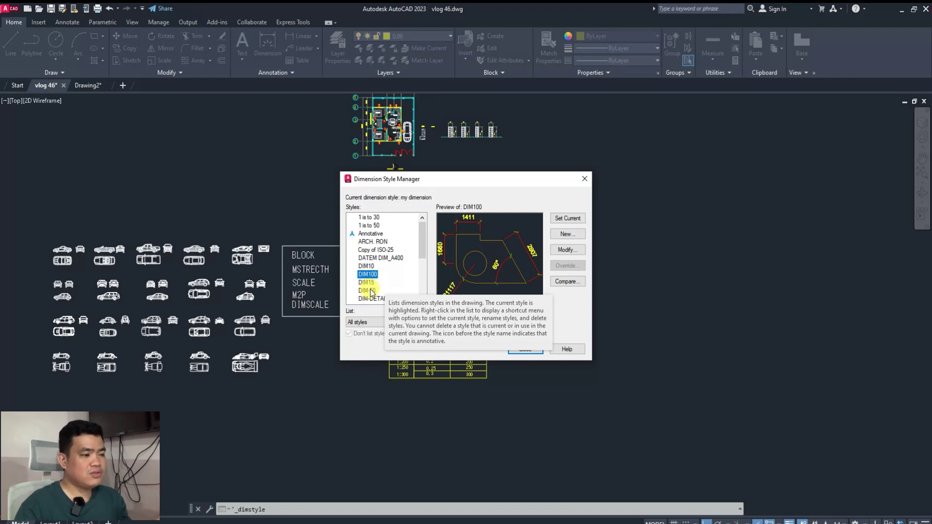
pyautogui.scroll(-1, 371, 290)
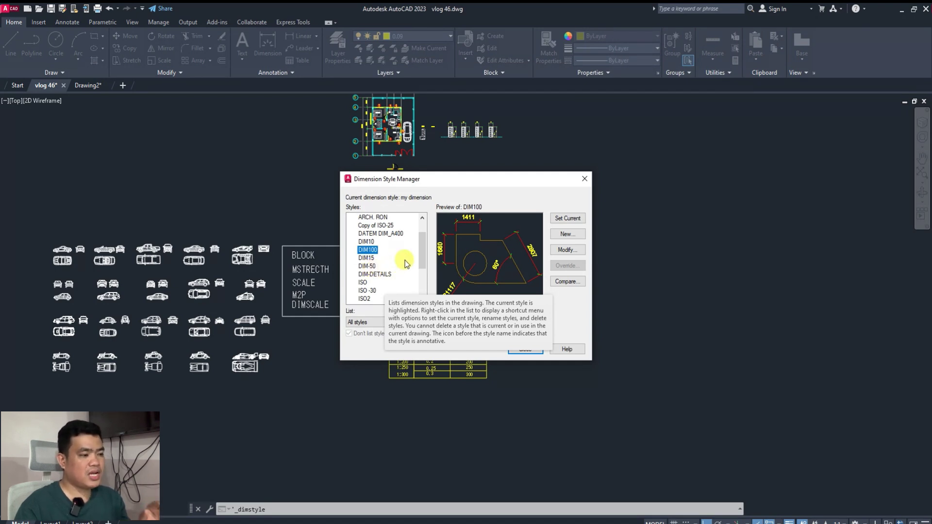
pyautogui.click(587, 183)
pyautogui.moveTo(87, 85)
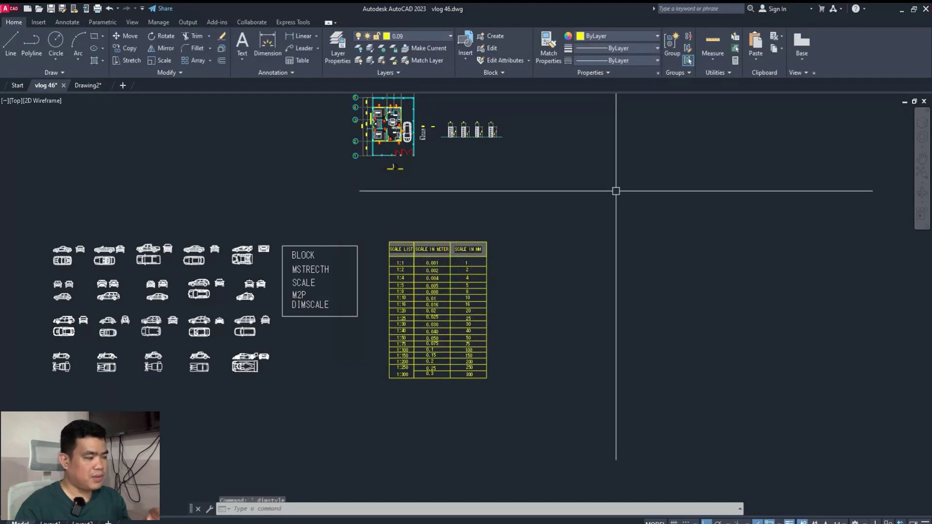
pyautogui.click(87, 85)
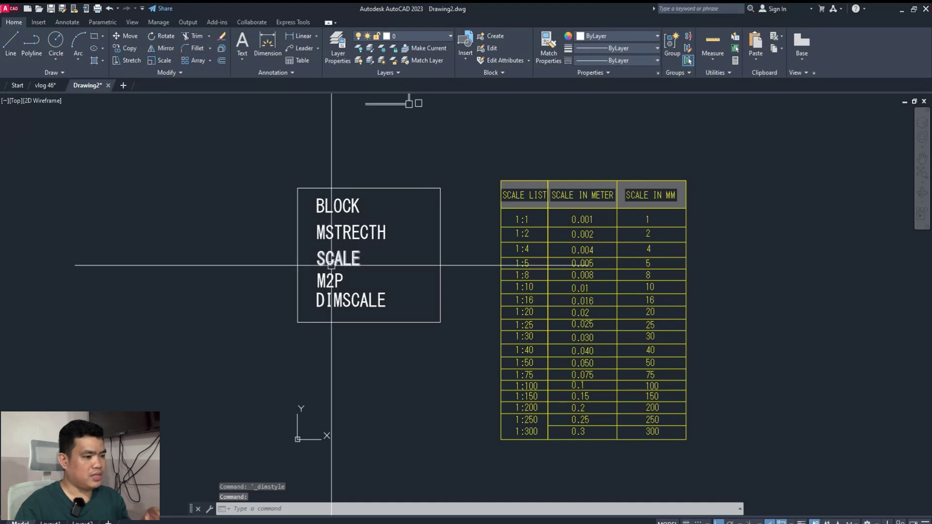
# Pan Drawing2 to the scale table and open its Dimension Style Manager from the Annotation panel.
pyautogui.moveTo(537, 355); pyautogui.dragTo(370, 327, button='middle')
pyautogui.scroll(2, 371, 328)
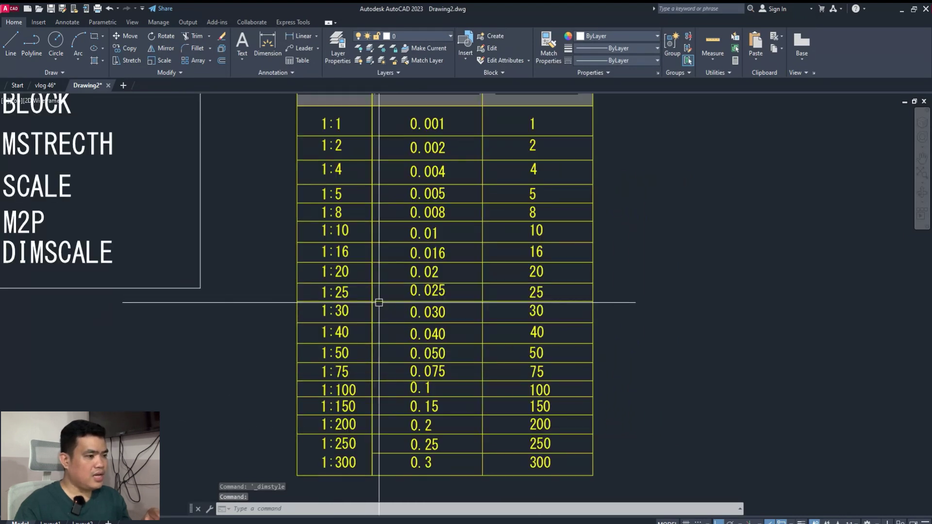
pyautogui.scroll(-3, 380, 197)
pyautogui.scroll(1, 382, 193)
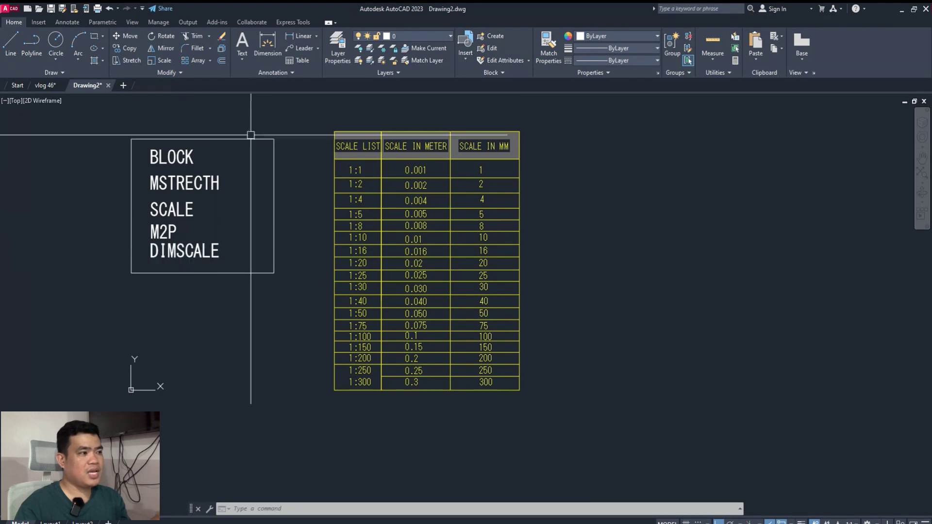
pyautogui.click(262, 74)
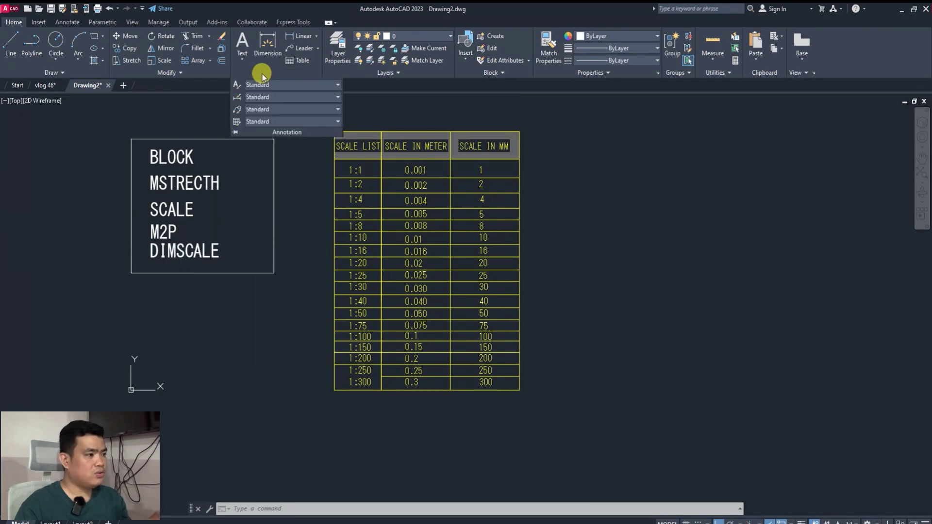
pyautogui.click(238, 100)
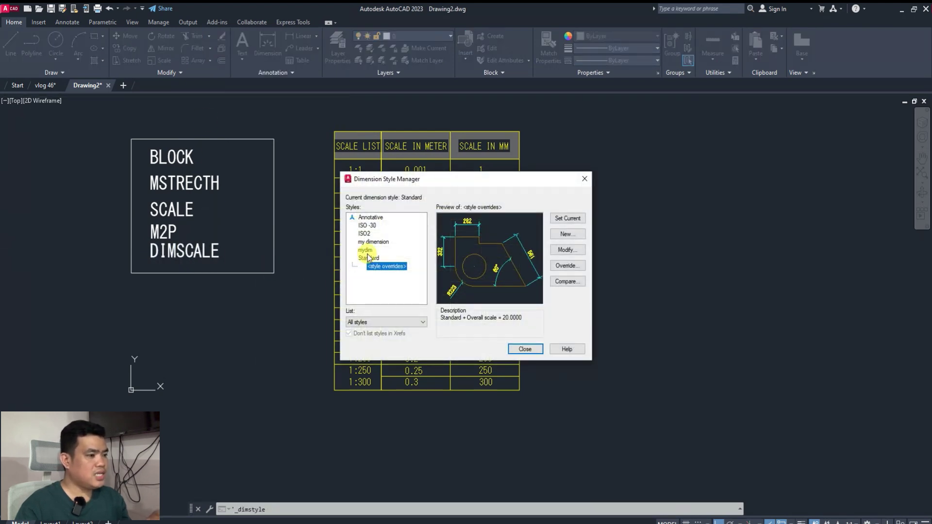
# Make plain Standard current, discarding its overall-scale-20 overrides, and close the manager.
pyautogui.click(368, 259)
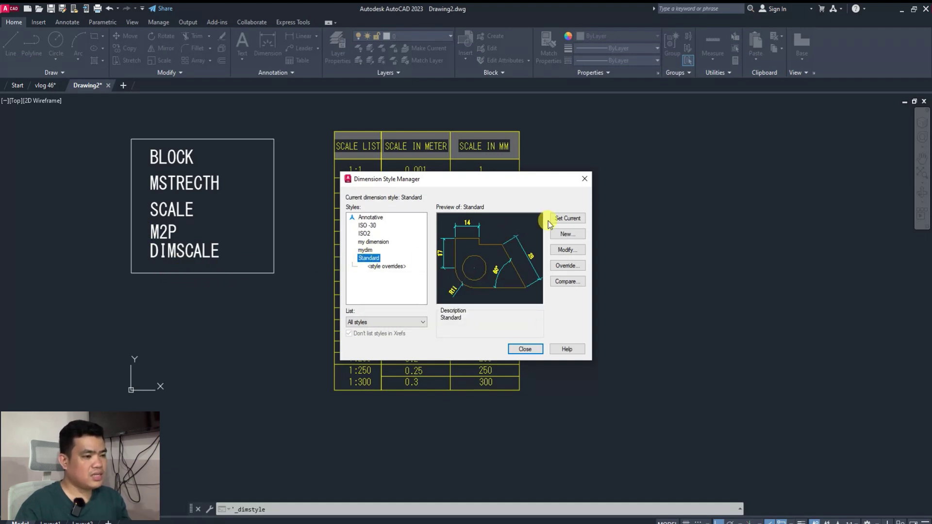
pyautogui.click(566, 218)
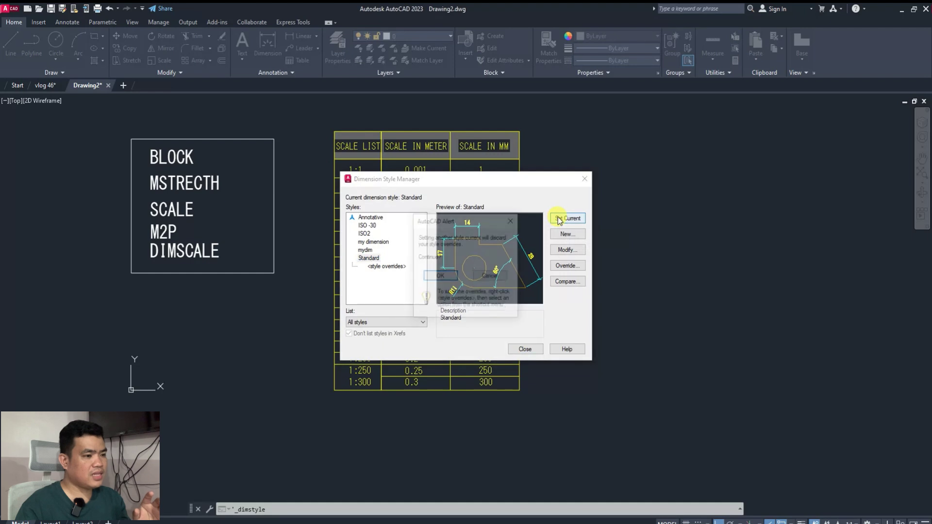
pyautogui.click(435, 275)
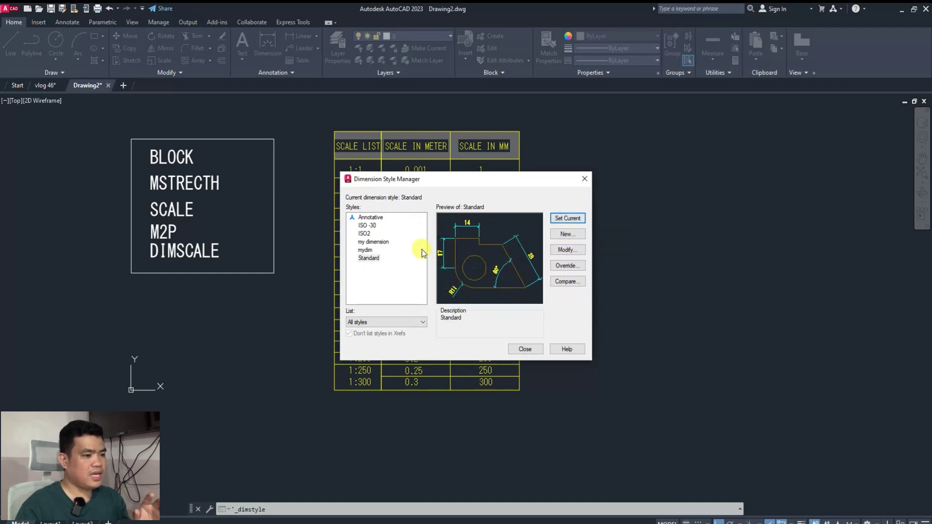
pyautogui.click(517, 349)
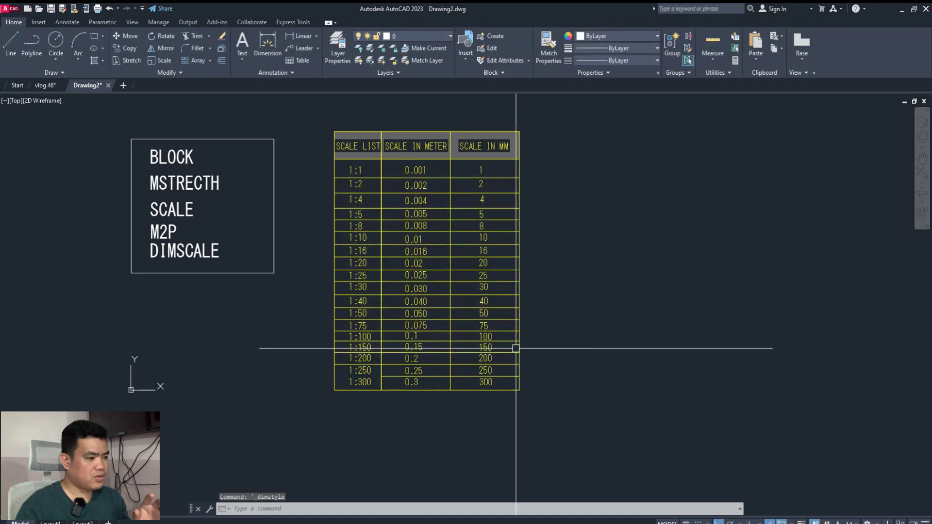
pyautogui.scroll(2, 527, 279)
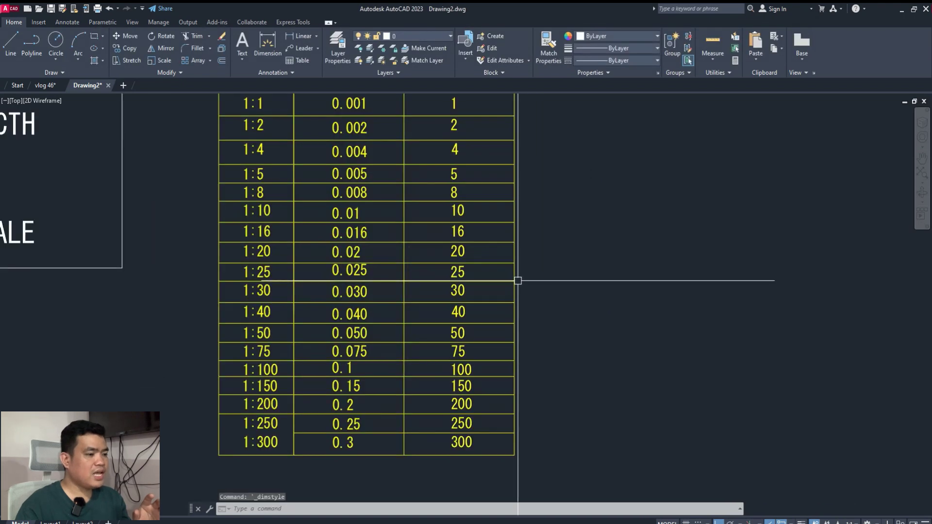
pyautogui.scroll(-2, 420, 279)
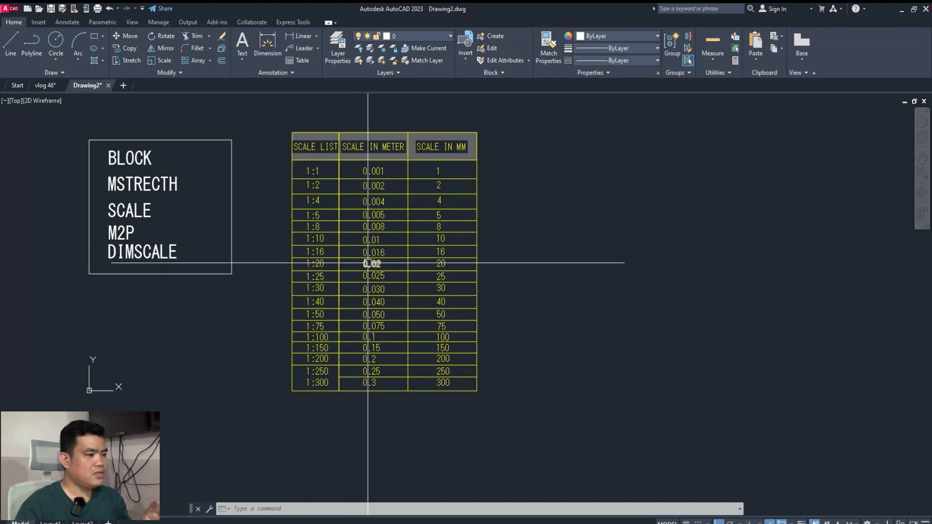
pyautogui.scroll(2, 436, 264)
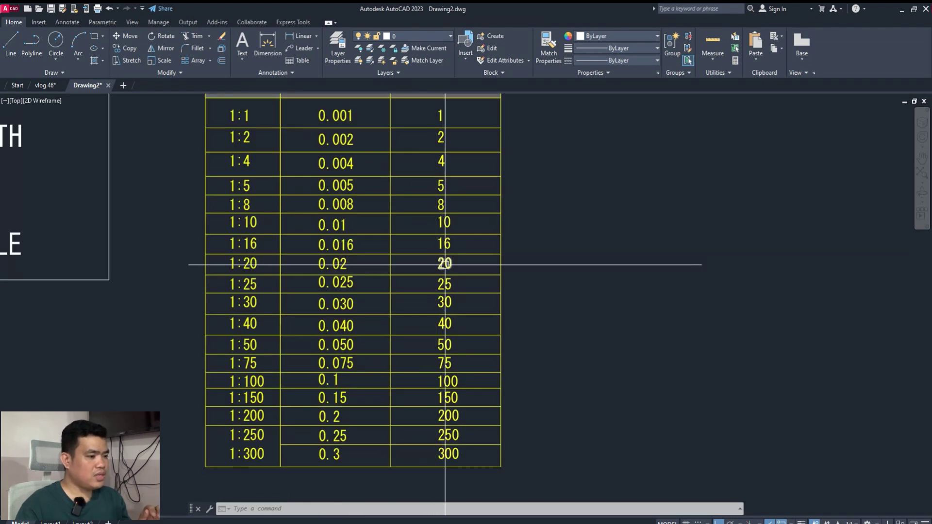
pyautogui.scroll(-2, 444, 266)
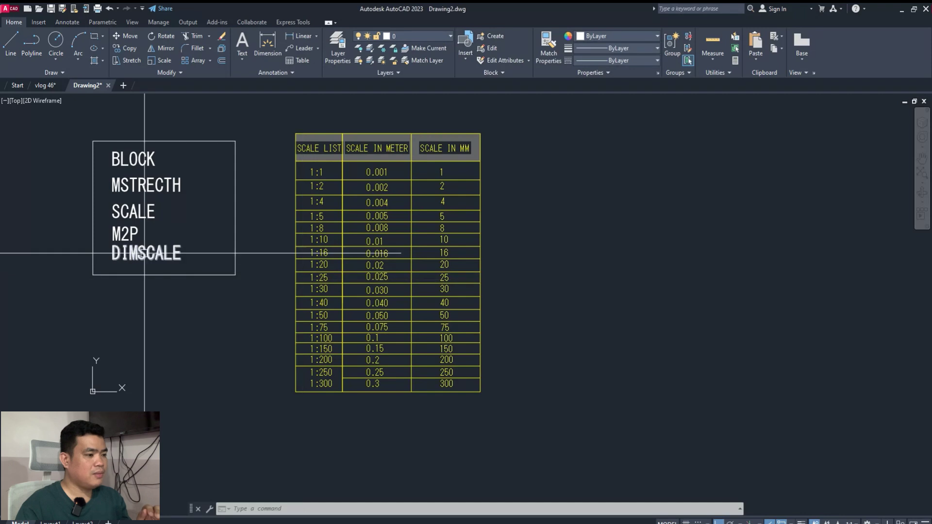
pyautogui.scroll(2, 507, 293)
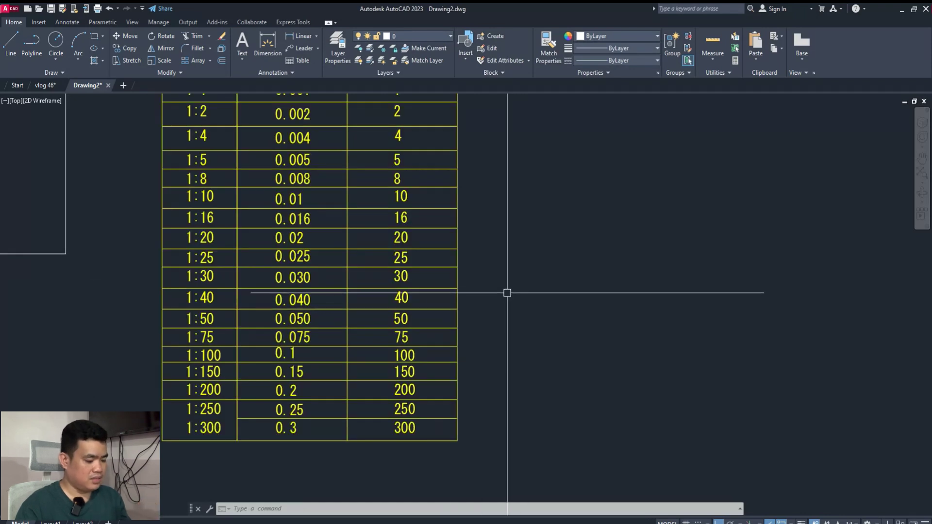
# Set DIMSCALE to 20.
pyautogui.write('DIM')
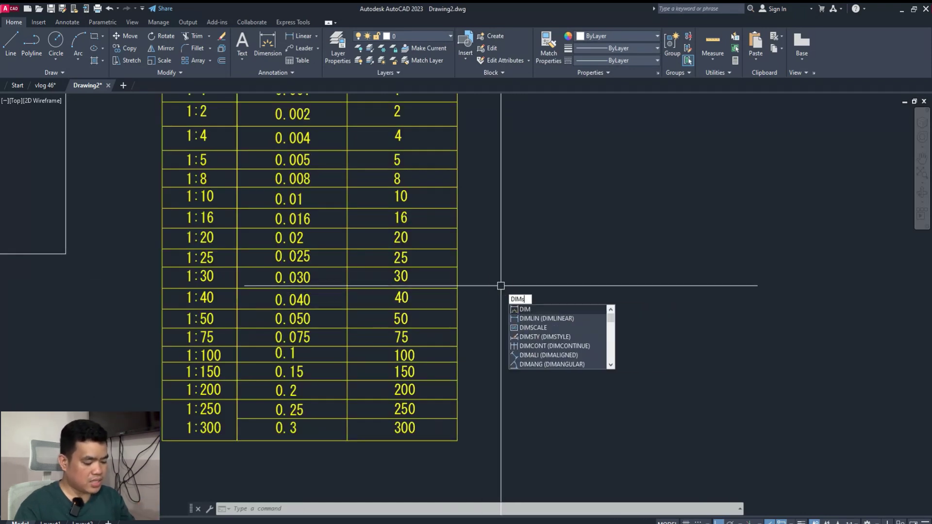
pyautogui.write('SCALE')
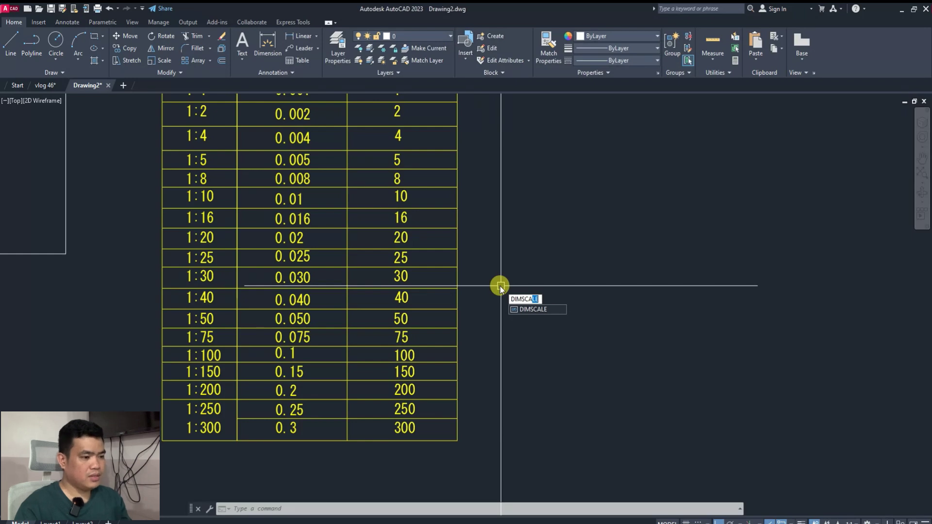
pyautogui.press('Return')
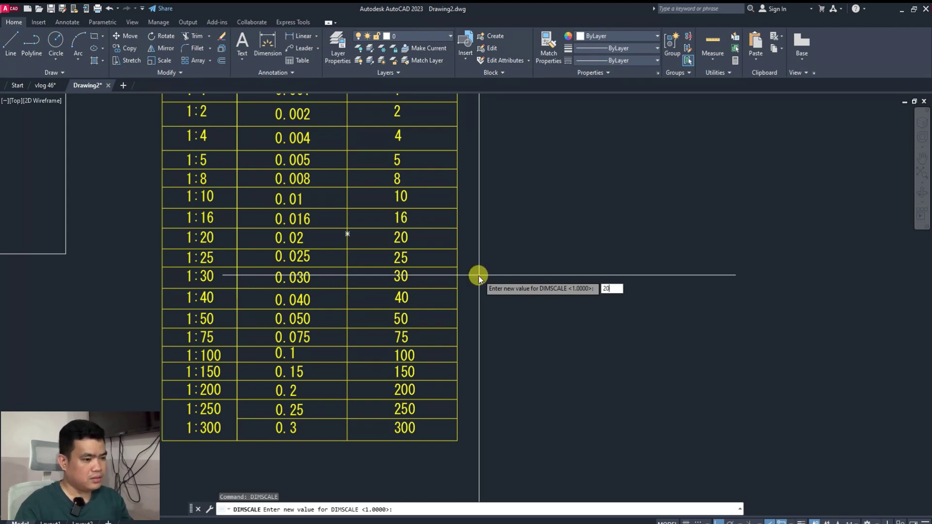
pyautogui.write('20')
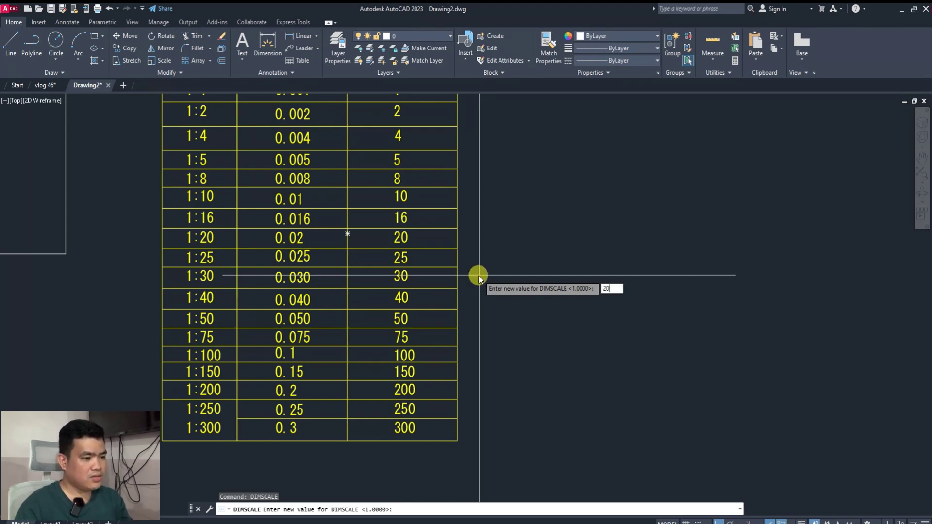
pyautogui.press('Return')
# Add a linear dimension measuring 6778 to the right of the scale table with DLI.
pyautogui.write('dli')
pyautogui.press('Return')
pyautogui.click(518, 280)
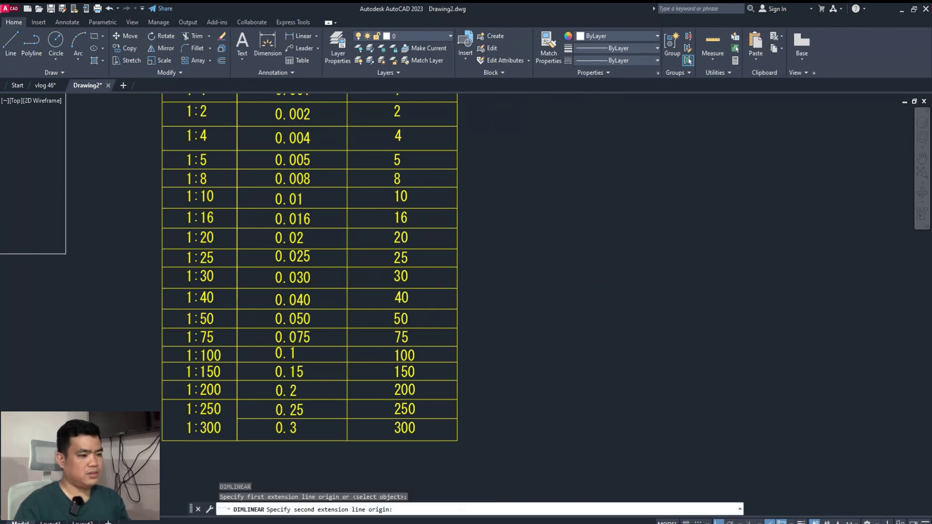
pyautogui.click(613, 281)
pyautogui.click(605, 262)
pyautogui.press('Escape')
pyautogui.scroll(-5, 476, 347)
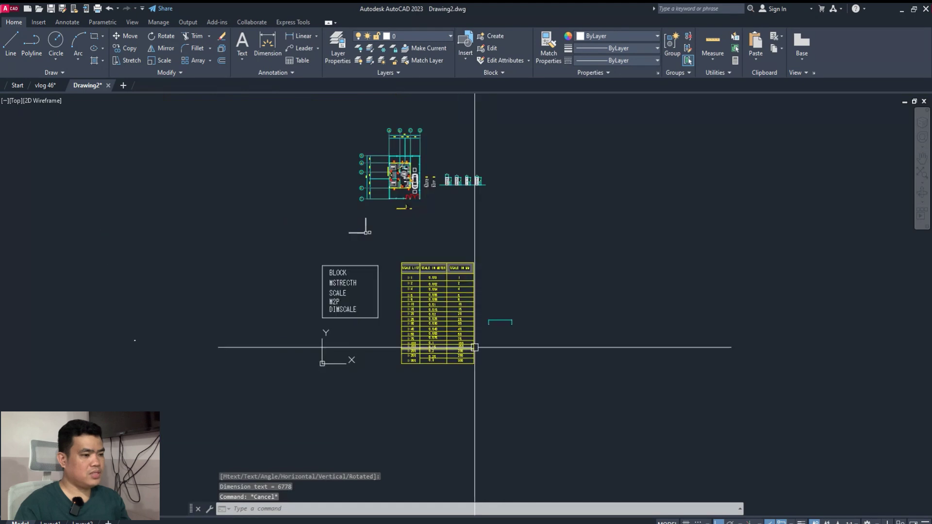
pyautogui.scroll(4, 505, 329)
pyautogui.scroll(2, 467, 346)
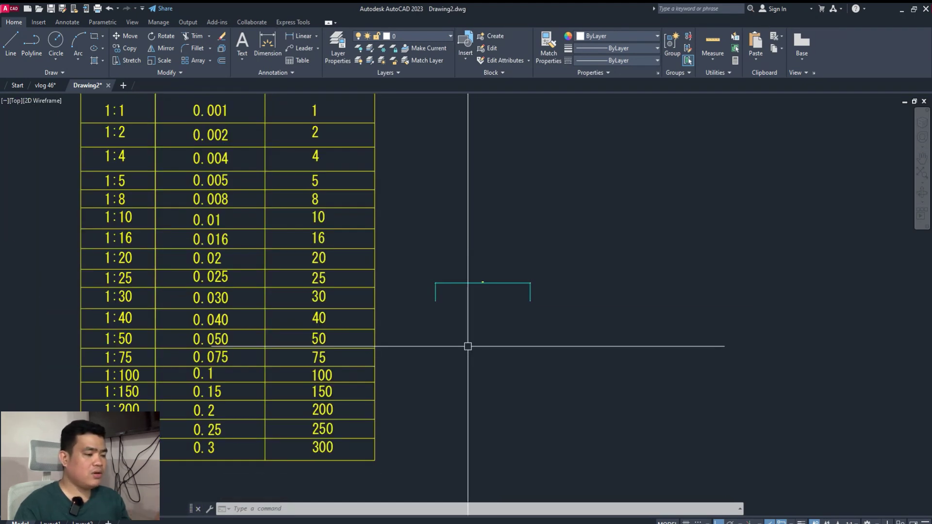
pyautogui.scroll(-2, 467, 346)
pyautogui.write('diMSCa')
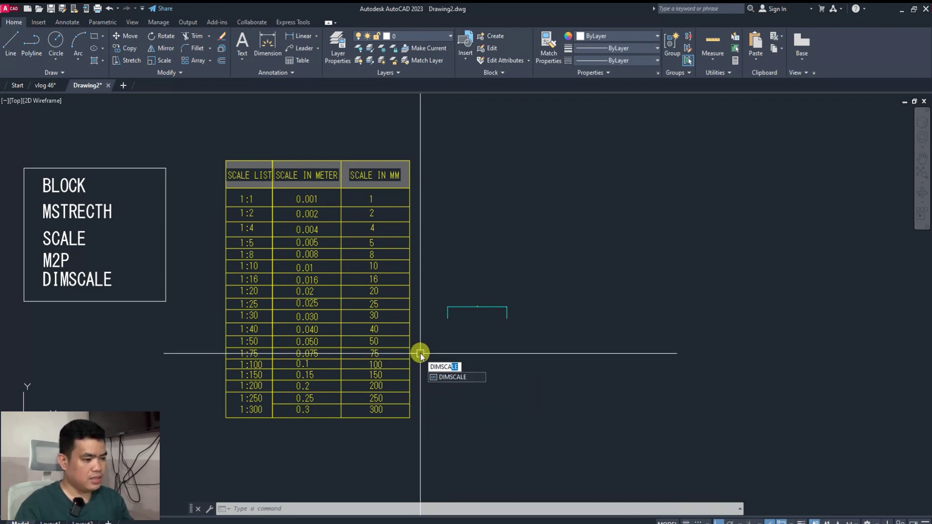
# Set DIMSCALE to 100.
pyautogui.press('Return')
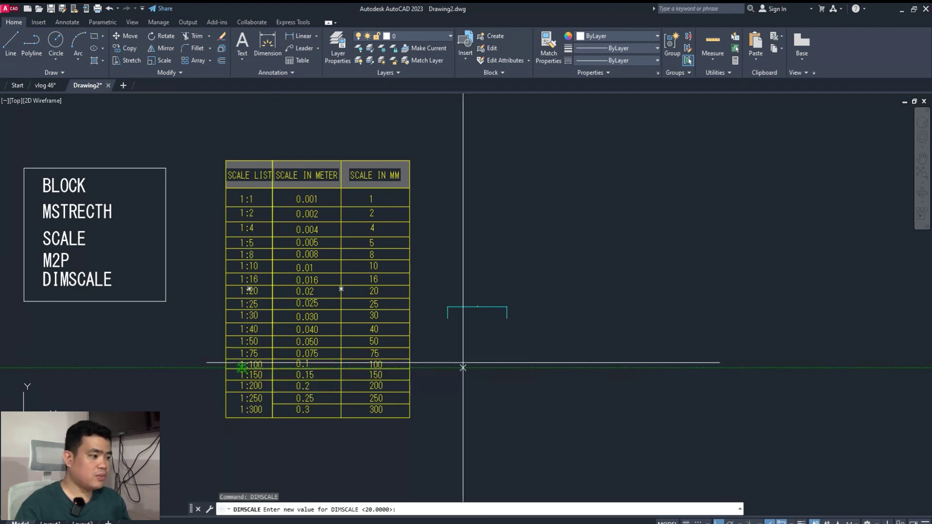
pyautogui.write('100')
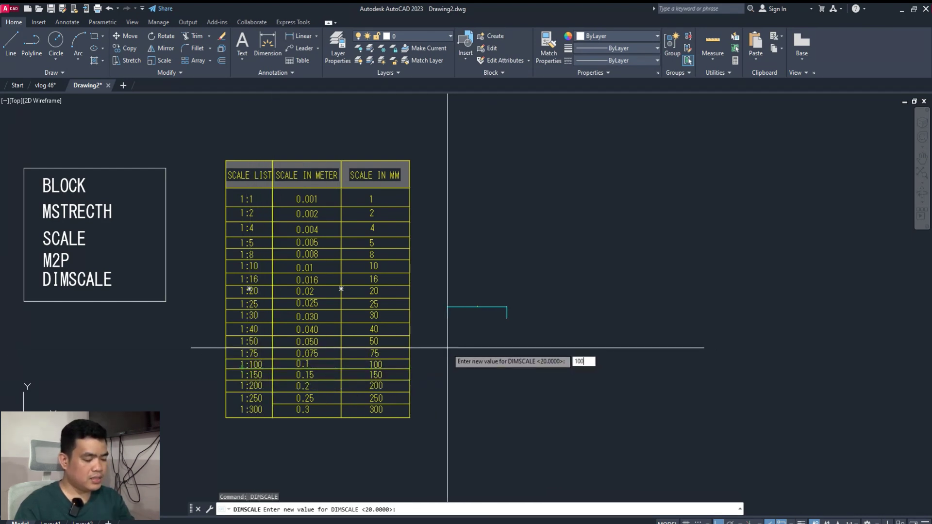
pyautogui.press('Return')
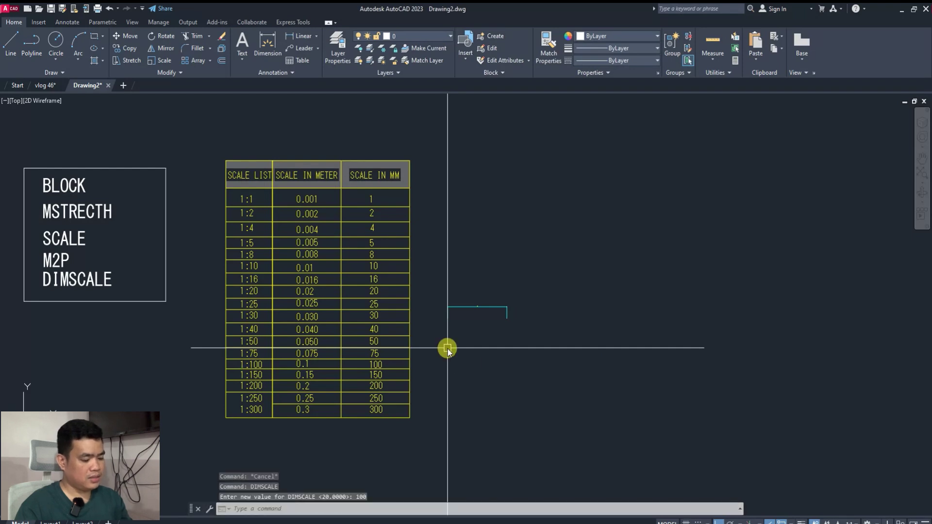
# Add a linear dimension reading 13487 above the bracket beside the scale table.
pyautogui.write('DIMLI')
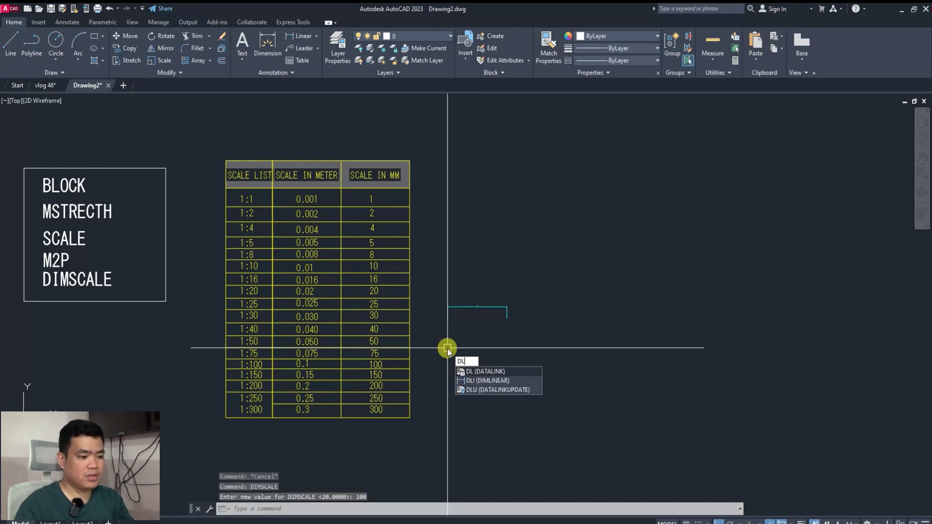
pyautogui.press('Return')
pyautogui.click(447, 346)
pyautogui.click(507, 345)
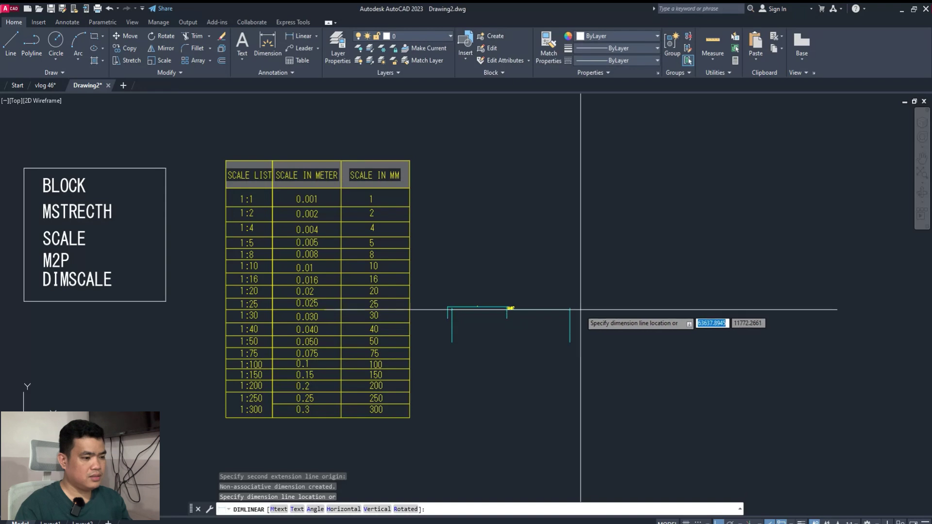
pyautogui.click(585, 289)
pyautogui.scroll(4, 534, 304)
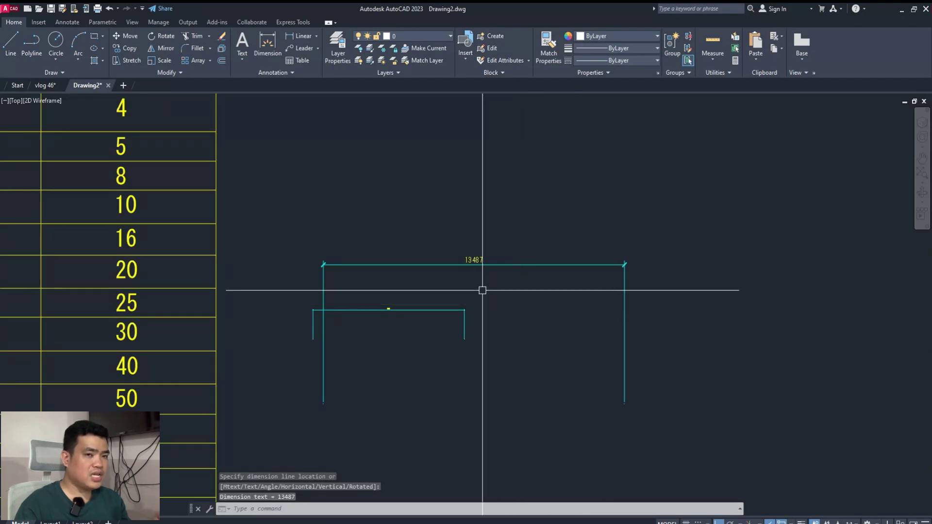
pyautogui.scroll(-2, 482, 290)
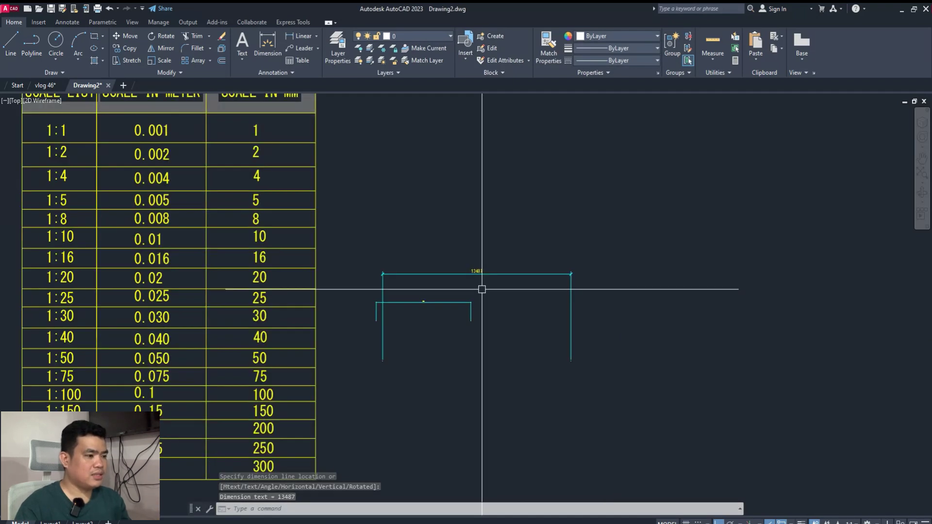
pyautogui.moveTo(291, 385); pyautogui.dragTo(334, 338, button='middle')
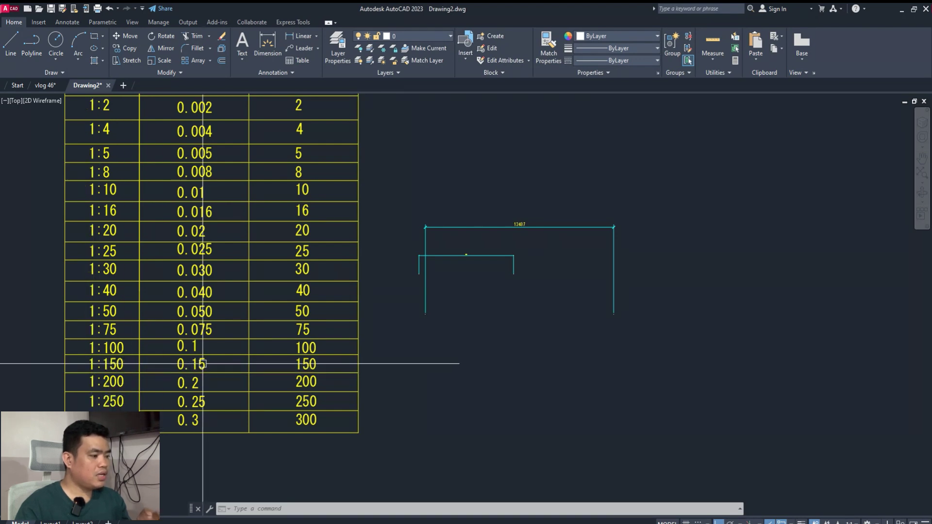
# Change DIMSCALE to 150.
pyautogui.write('DImscale')
pyautogui.press('Return')
pyautogui.write('150')
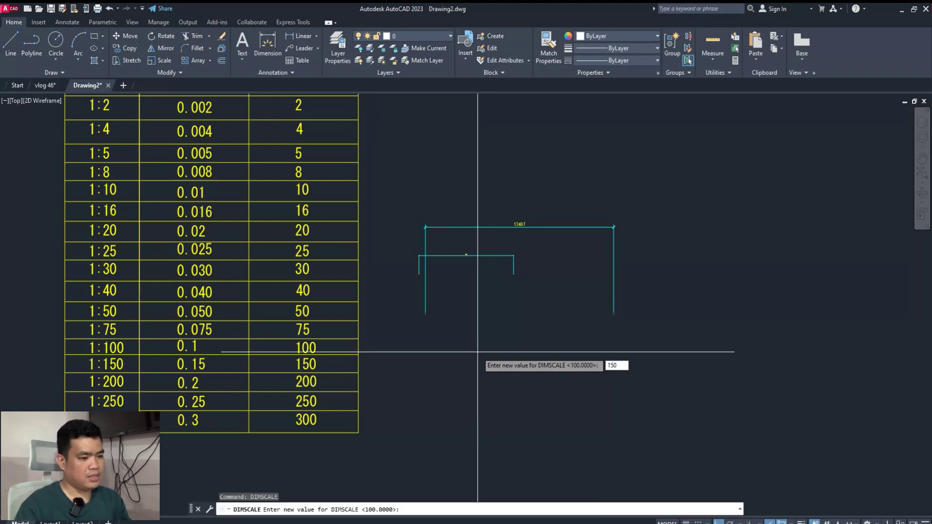
pyautogui.press('Return')
# Add a linear dimension reading 12759 below the bracket, under the 13487 one.
pyautogui.write('li')
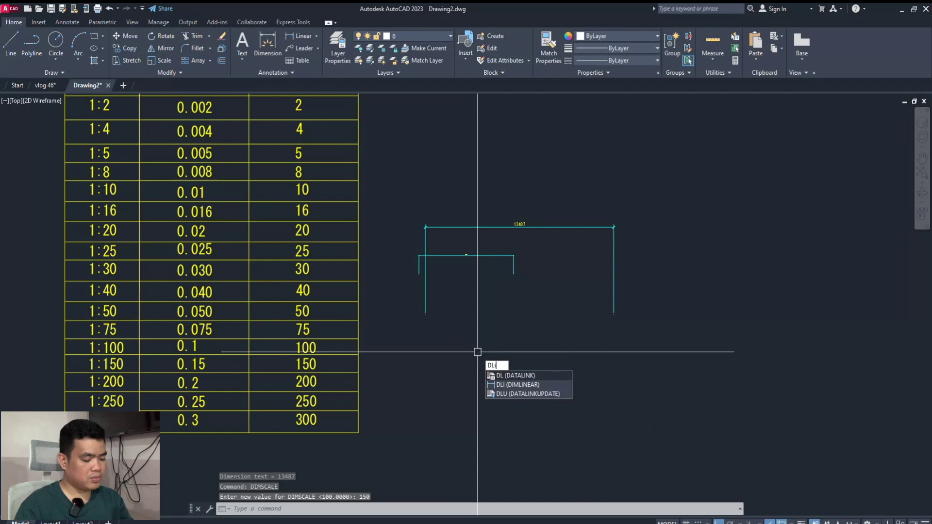
pyautogui.press('Return')
pyautogui.click(439, 359)
pyautogui.click(617, 365)
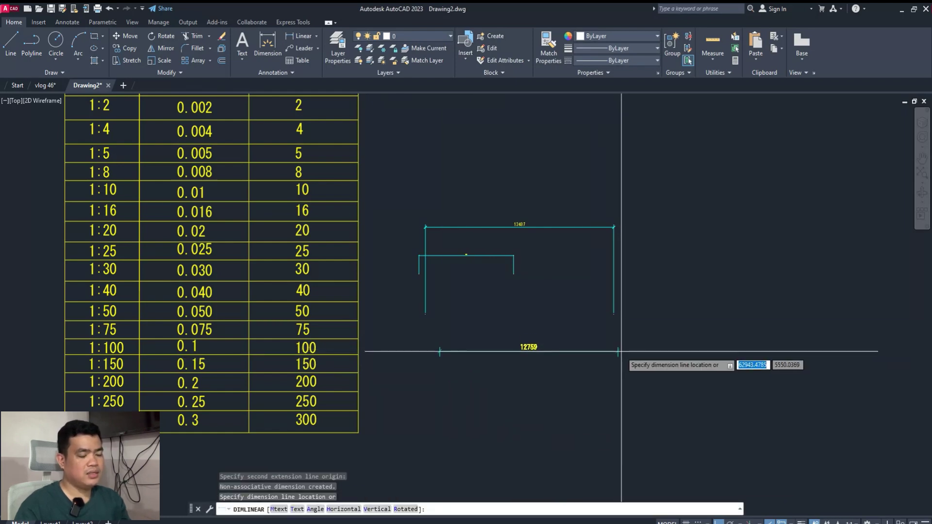
pyautogui.click(625, 326)
pyautogui.scroll(-2, 444, 348)
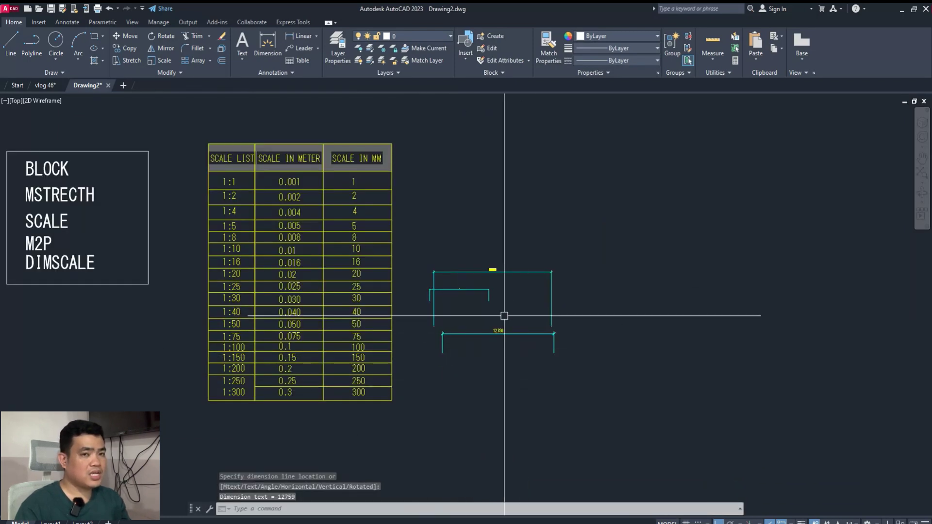
pyautogui.scroll(2, 501, 316)
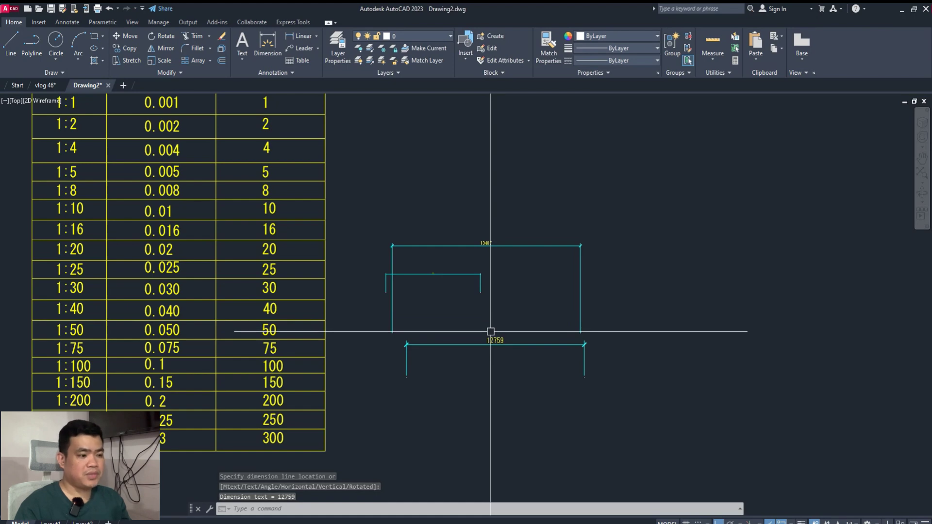
pyautogui.scroll(-4, 490, 332)
pyautogui.scroll(2, 296, 264)
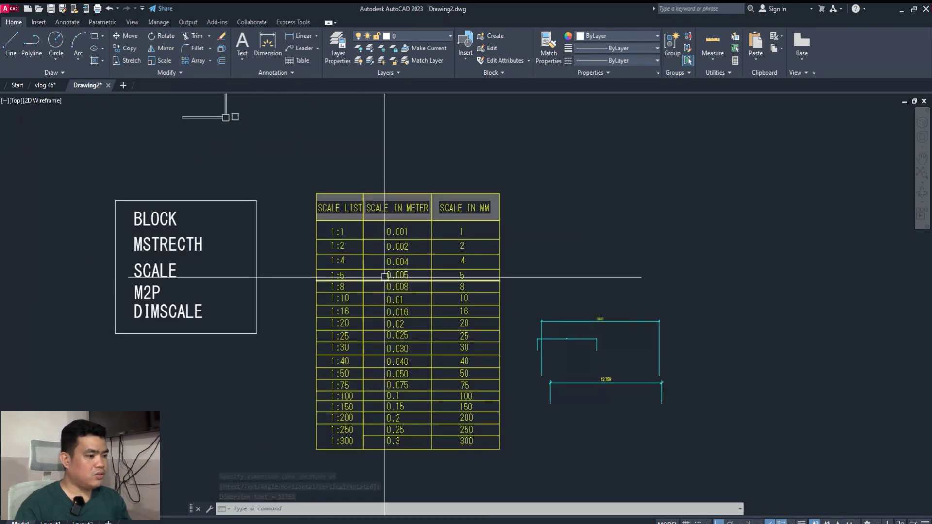
pyautogui.scroll(2, 388, 267)
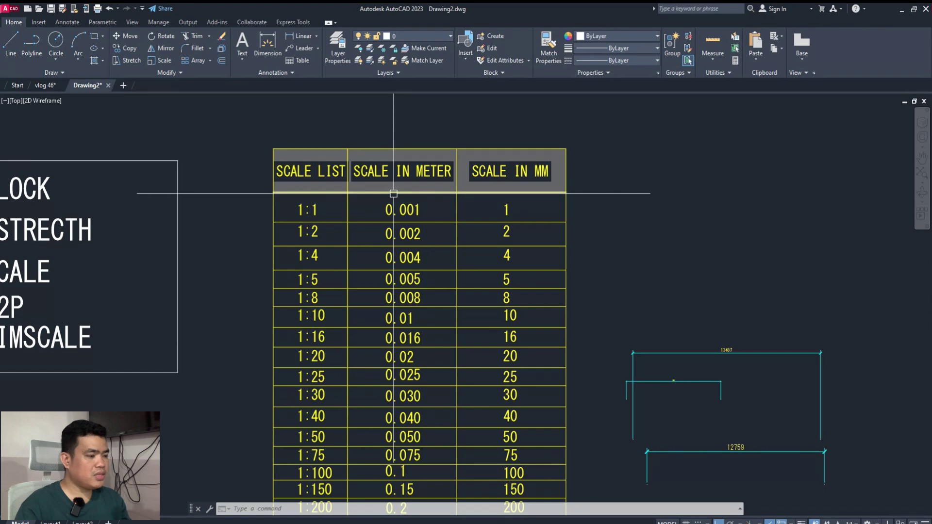
pyautogui.scroll(-2, 394, 229)
pyautogui.scroll(2, 397, 218)
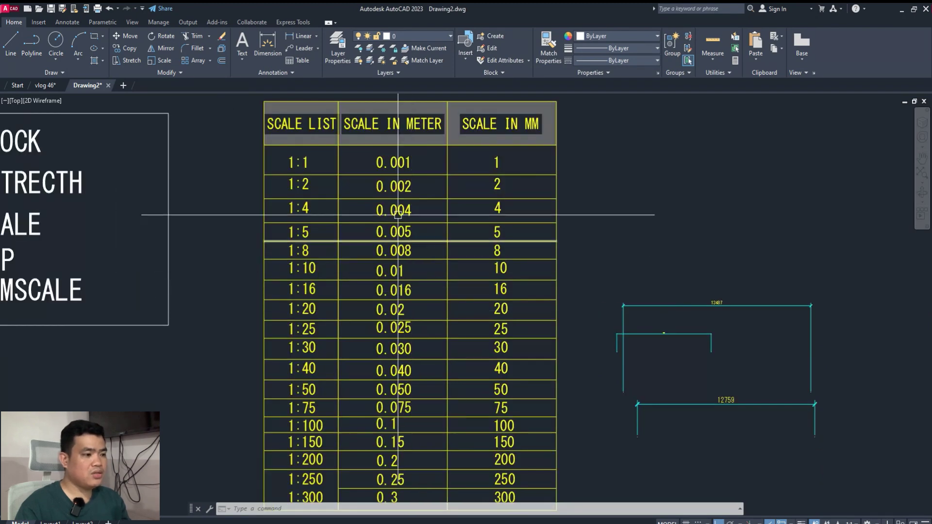
pyautogui.moveTo(374, 271); pyautogui.dragTo(371, 245, button='middle')
pyautogui.scroll(-2, 326, 281)
pyautogui.moveTo(327, 281)
pyautogui.mouseDown(button='middle')
pyautogui.moveTo(335, 289)
pyautogui.moveTo(327, 320)
pyautogui.mouseUp(button='middle')
pyautogui.scroll(2, 335, 288)
pyautogui.scroll(-2, 332, 302)
pyautogui.scroll(2, 335, 321)
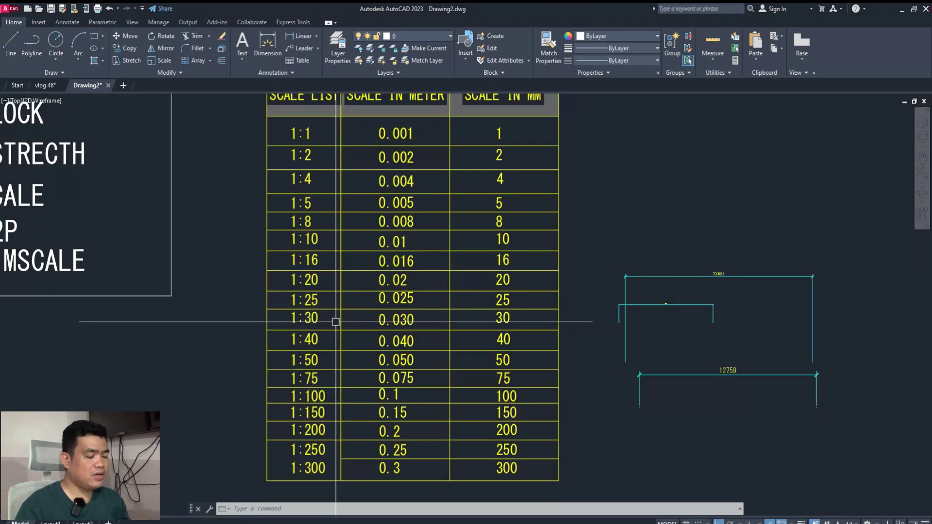
pyautogui.moveTo(349, 305); pyautogui.dragTo(354, 321, button='middle')
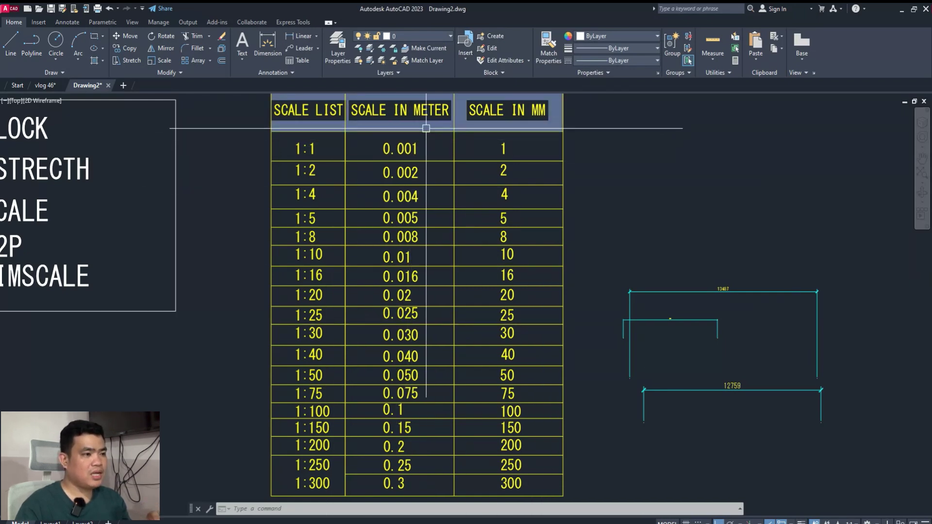
pyautogui.scroll(-2, 499, 302)
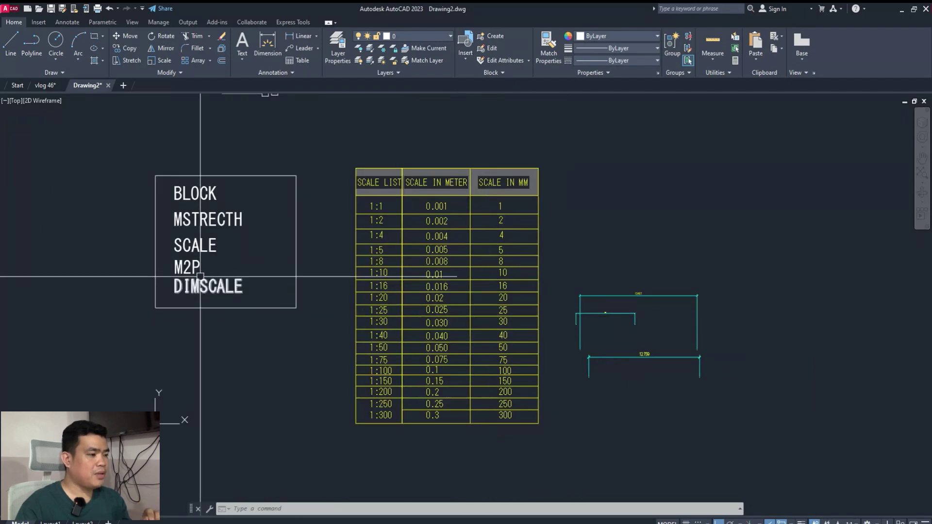
pyautogui.moveTo(489, 291); pyautogui.dragTo(374, 276, button='middle')
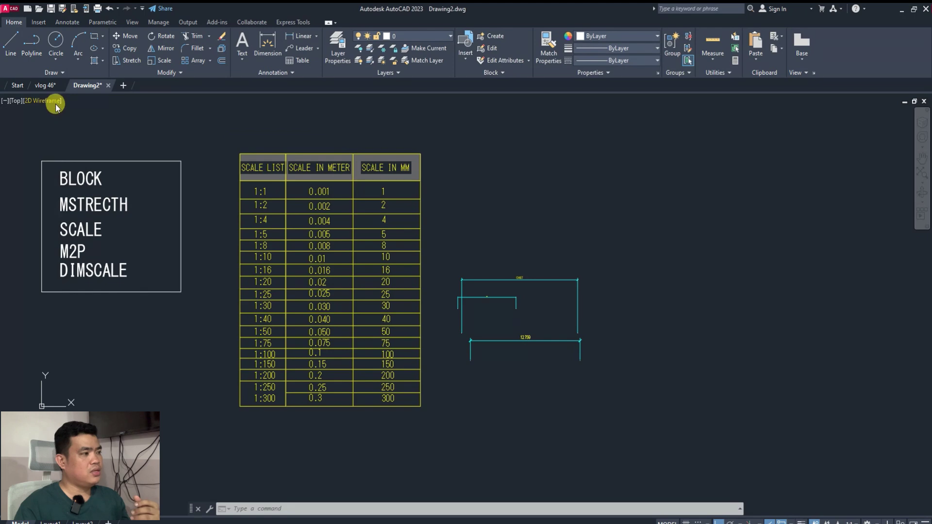
# Switch to the vlog 46 drawing and zoom out to show its sheets.
pyautogui.click(46, 86)
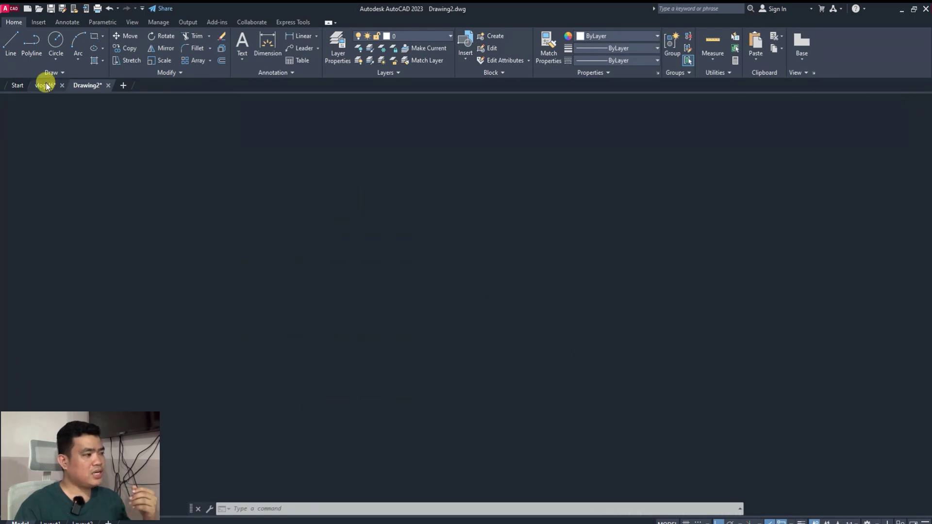
pyautogui.scroll(-5, 286, 296)
pyautogui.scroll(-4, 286, 296)
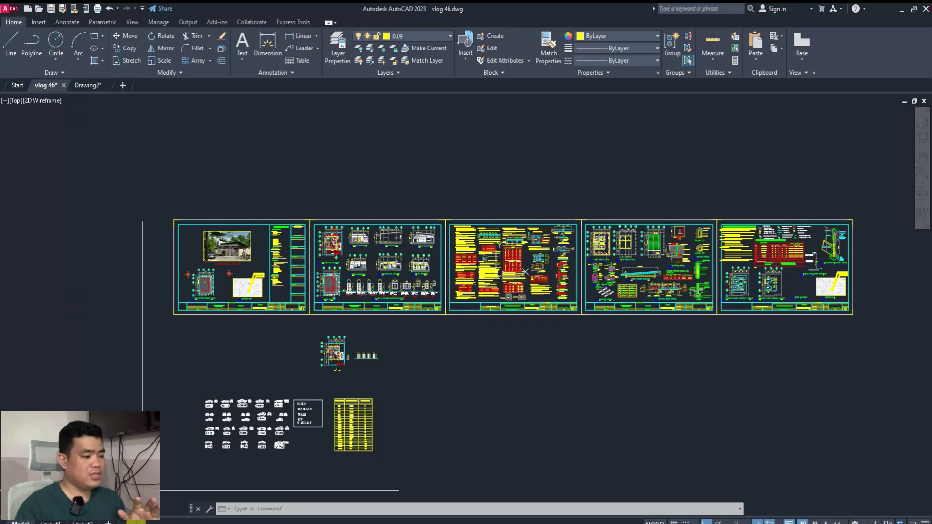
# Window-select across the row of five finished sheets to review them.
pyautogui.click(121, 170)
pyautogui.click(473, 180)
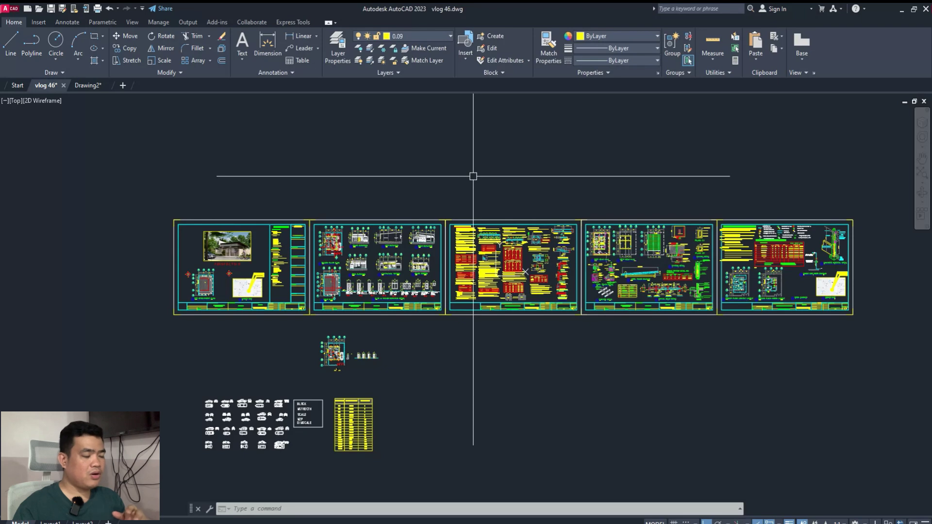
pyautogui.click(115, 146)
pyautogui.click(393, 180)
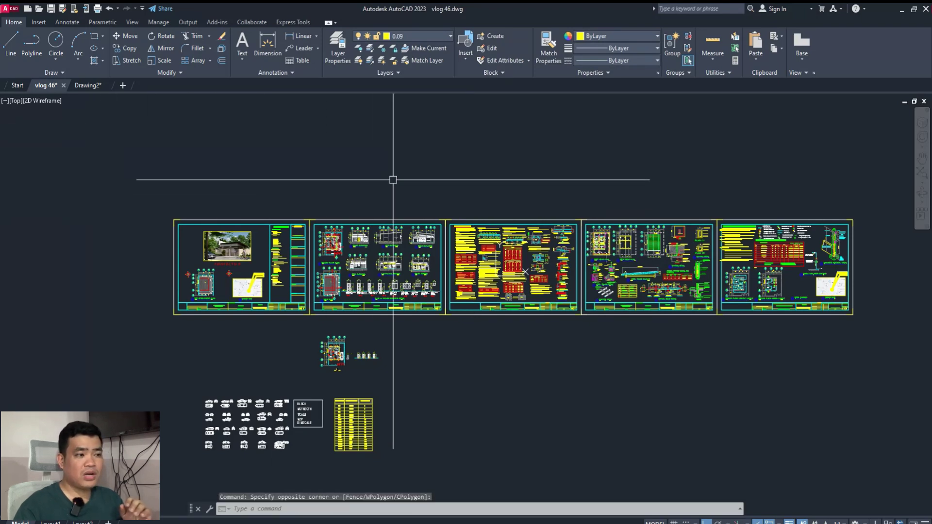
pyautogui.click(115, 150)
pyautogui.click(738, 208)
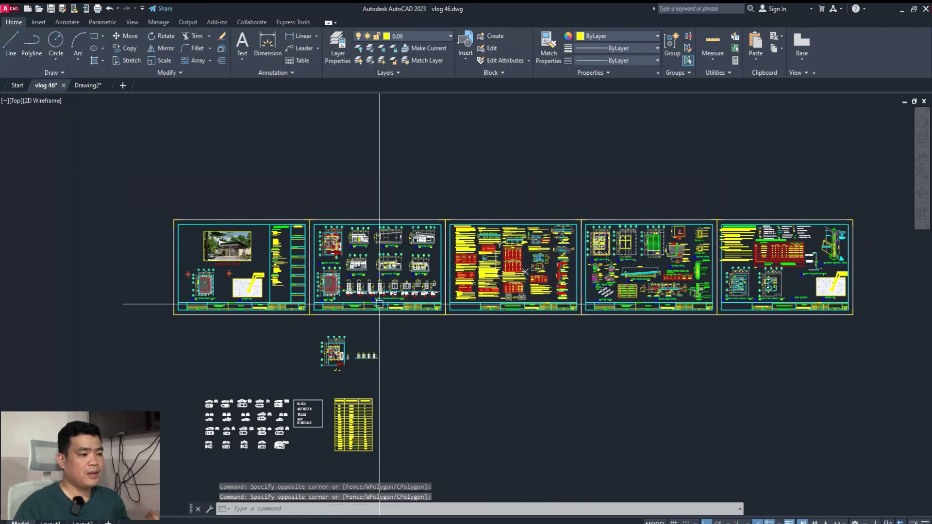
pyautogui.scroll(2, 379, 304)
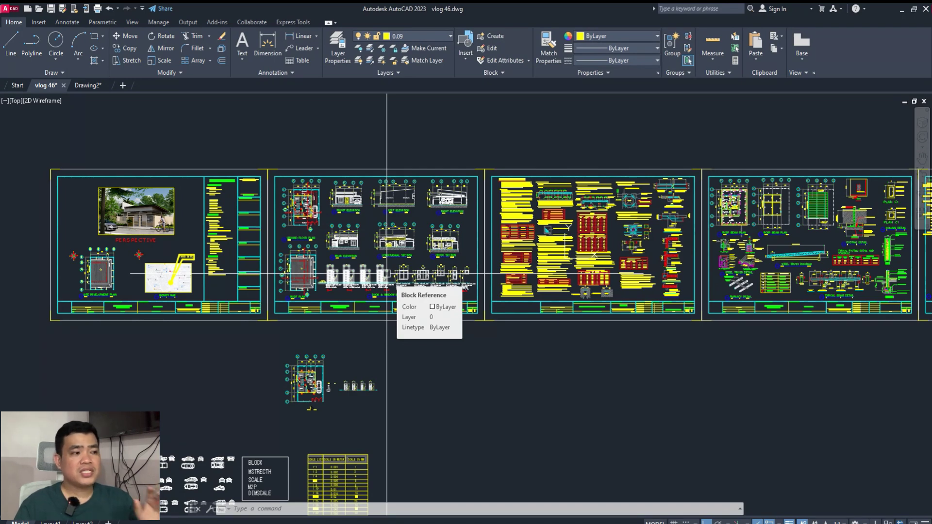
pyautogui.scroll(3, 387, 274)
pyautogui.scroll(3, 365, 292)
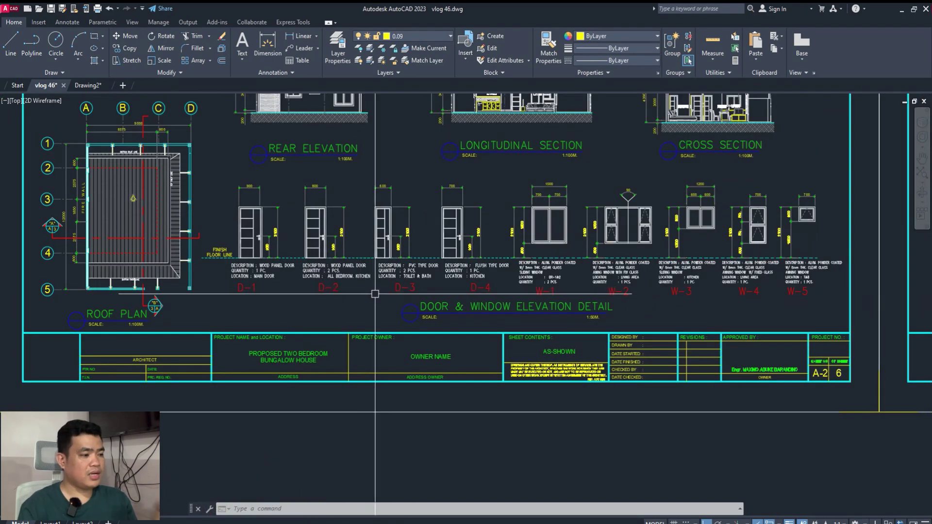
pyautogui.scroll(2, 596, 316)
pyautogui.scroll(-5, 485, 292)
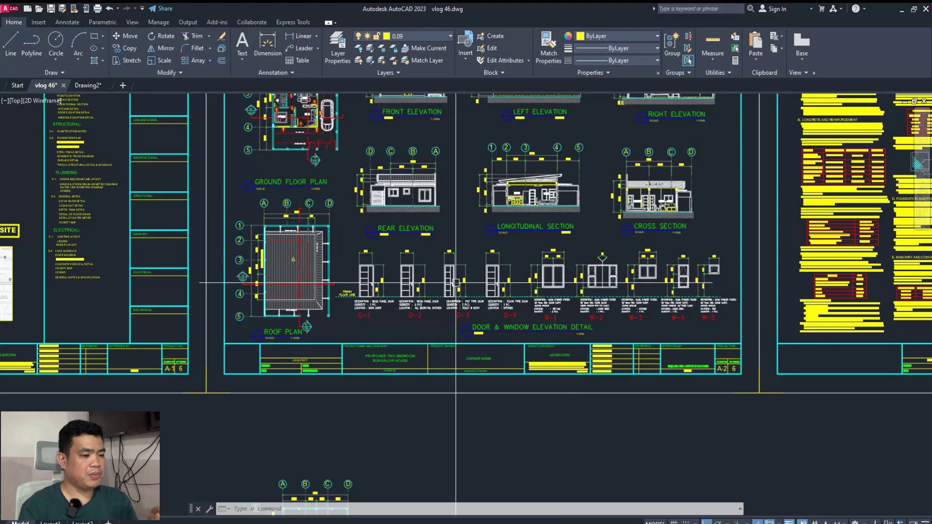
pyautogui.click(448, 278)
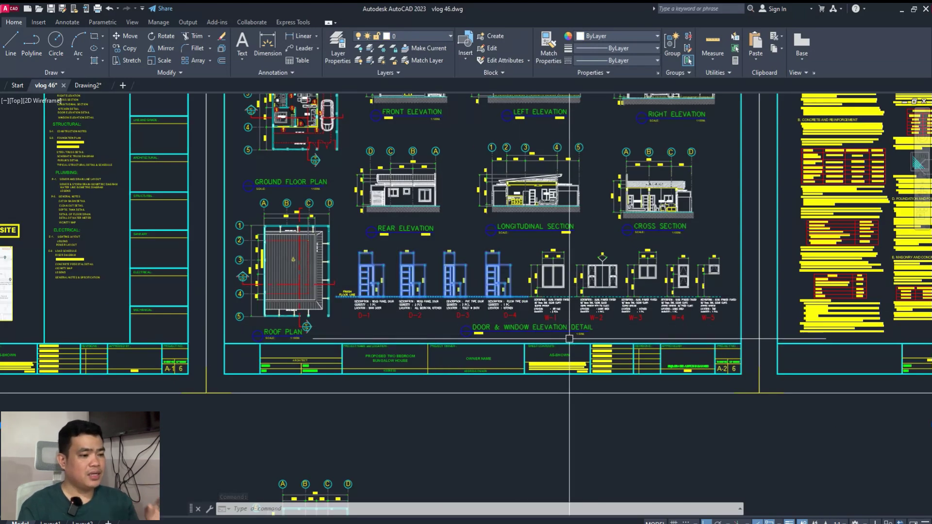
pyautogui.scroll(5, 561, 271)
pyautogui.scroll(-3, 476, 243)
pyautogui.scroll(-2, 445, 256)
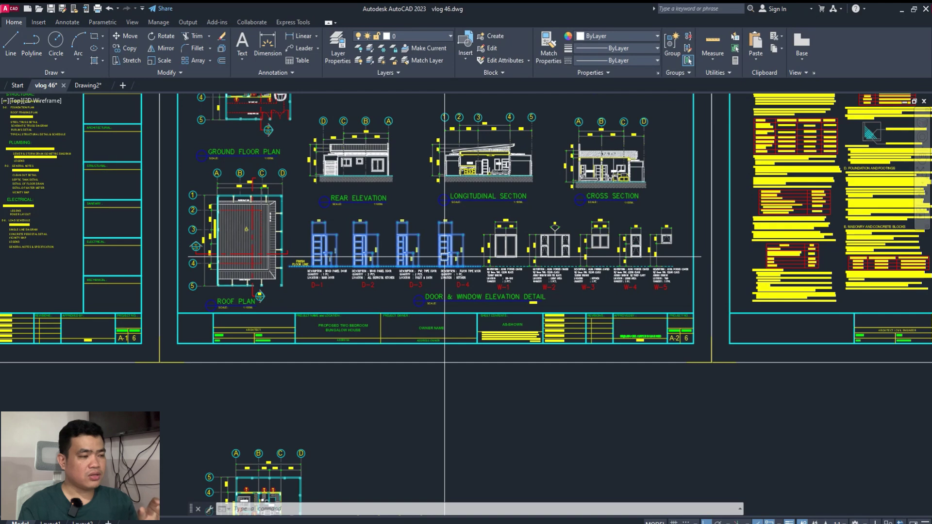
pyautogui.scroll(-4, 445, 256)
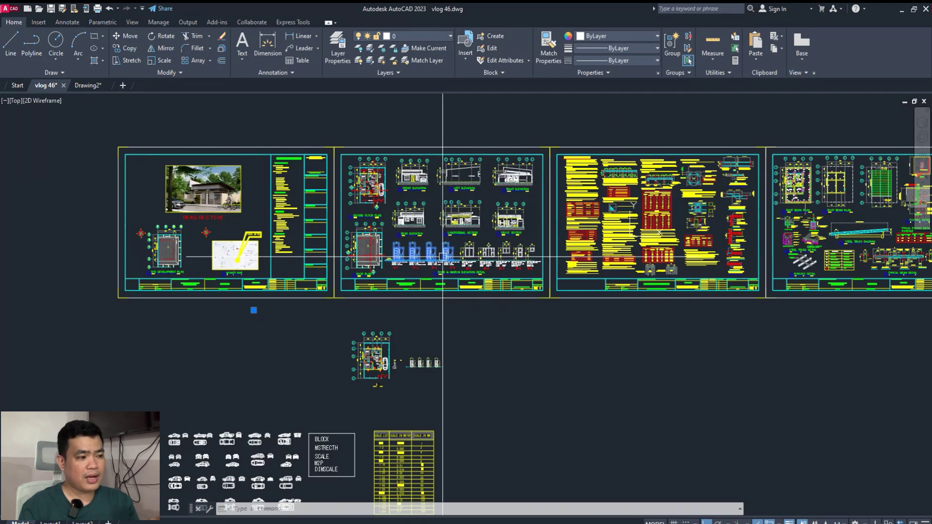
pyautogui.moveTo(439, 262); pyautogui.dragTo(436, 273, button='middle')
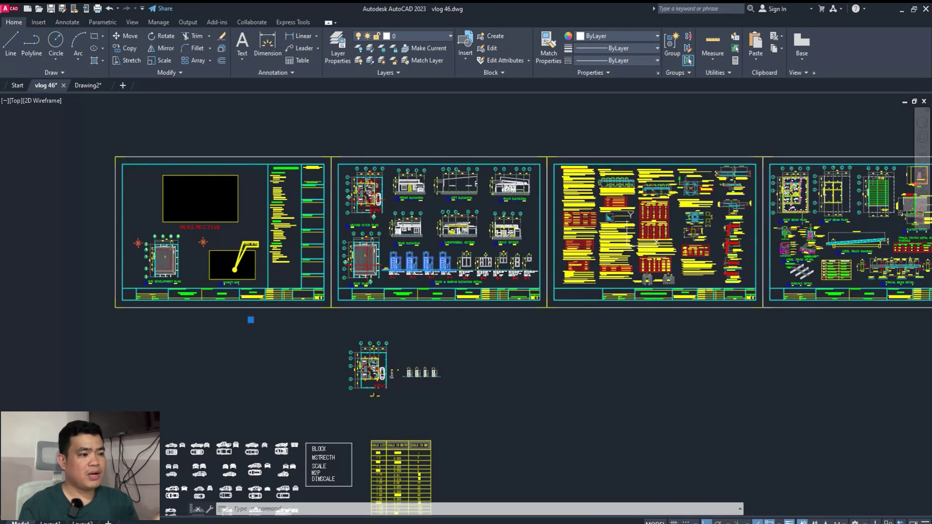